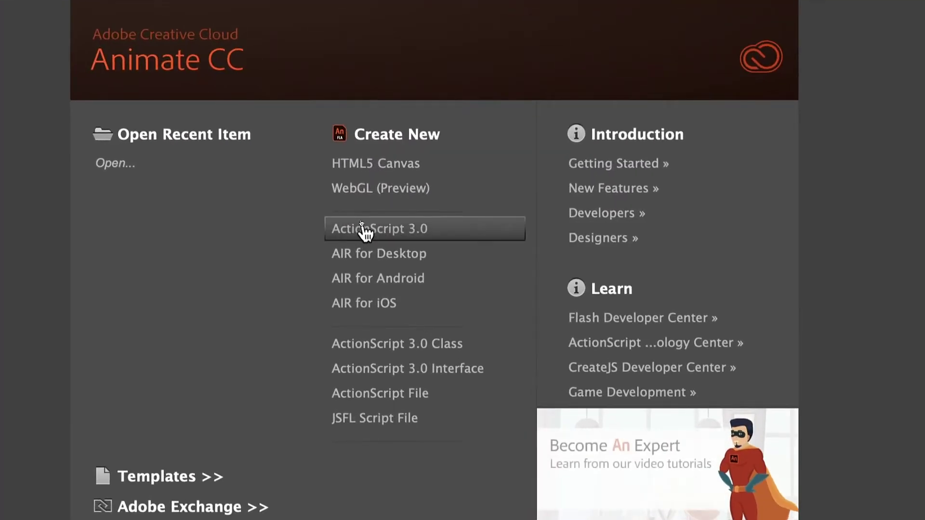
Create an ActionScript 3.0 document and set its stage to 1920 × 1080 with white colour
click(362, 223)
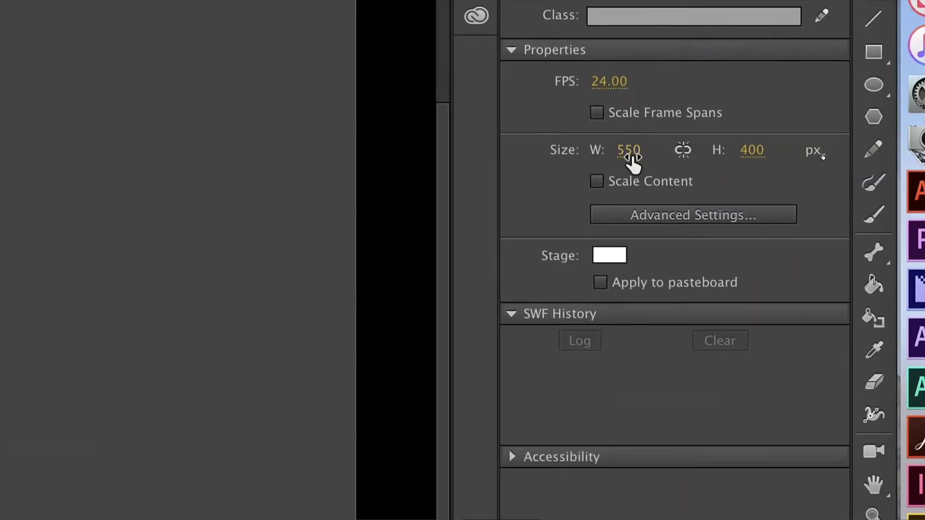
click(631, 151)
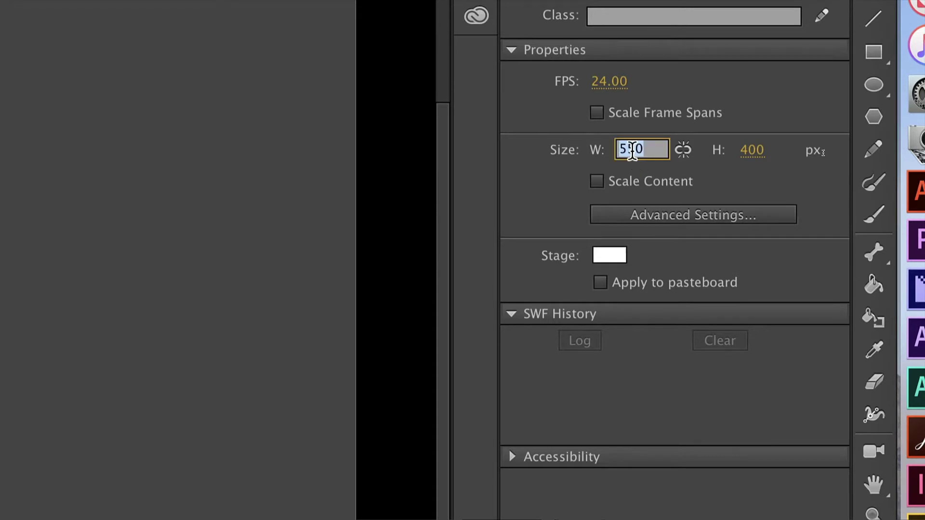
click(749, 151)
text(108)
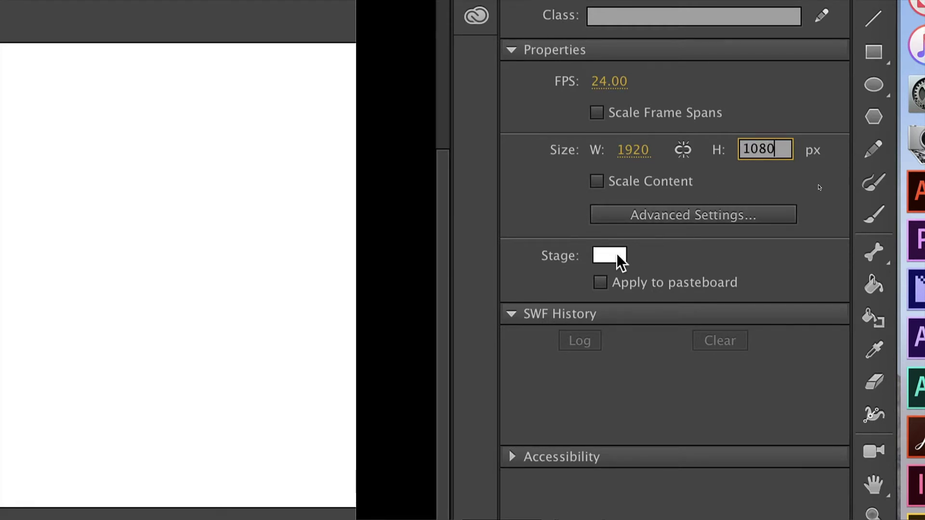
click(617, 254)
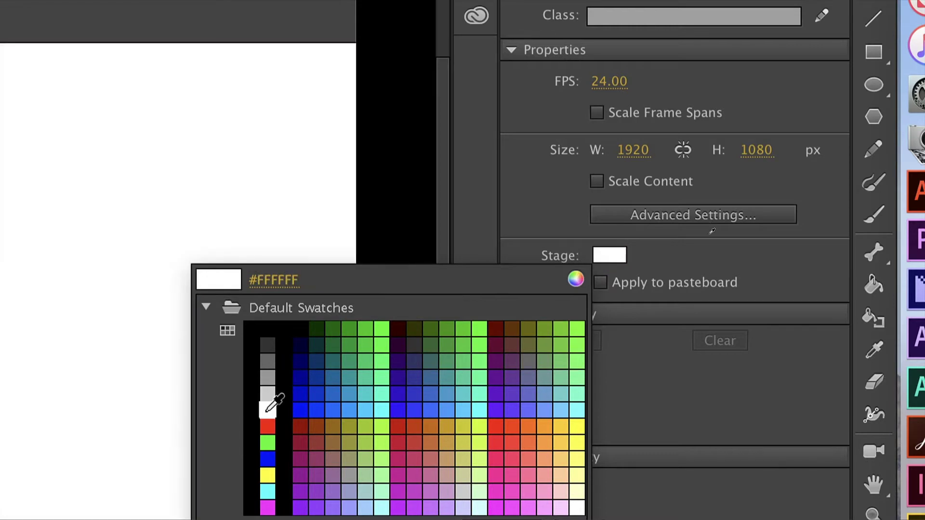
click(268, 411)
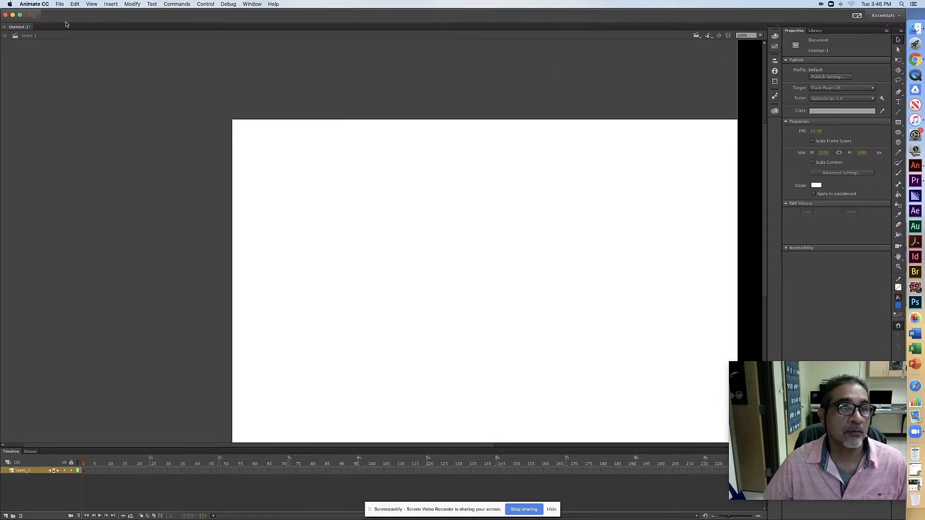
Close the first document without saving and start a new document from the File menu
click(5, 26)
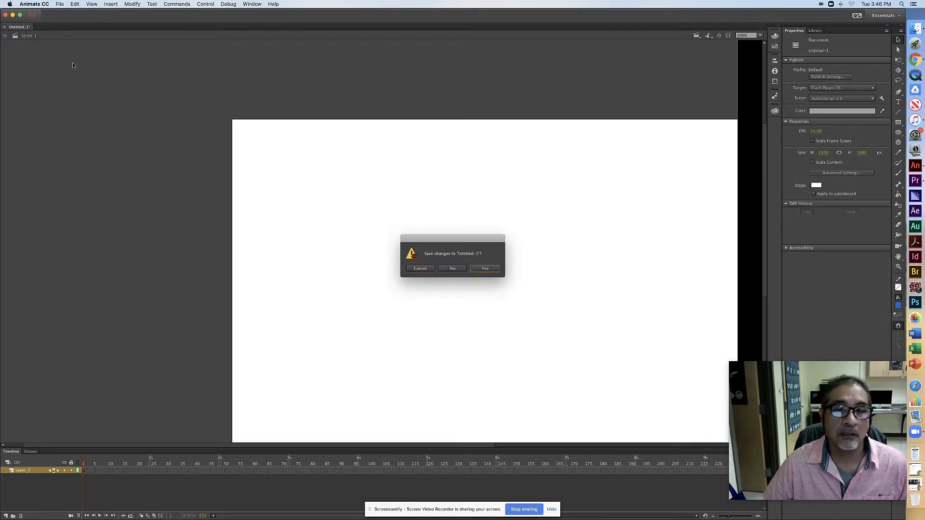
click(451, 269)
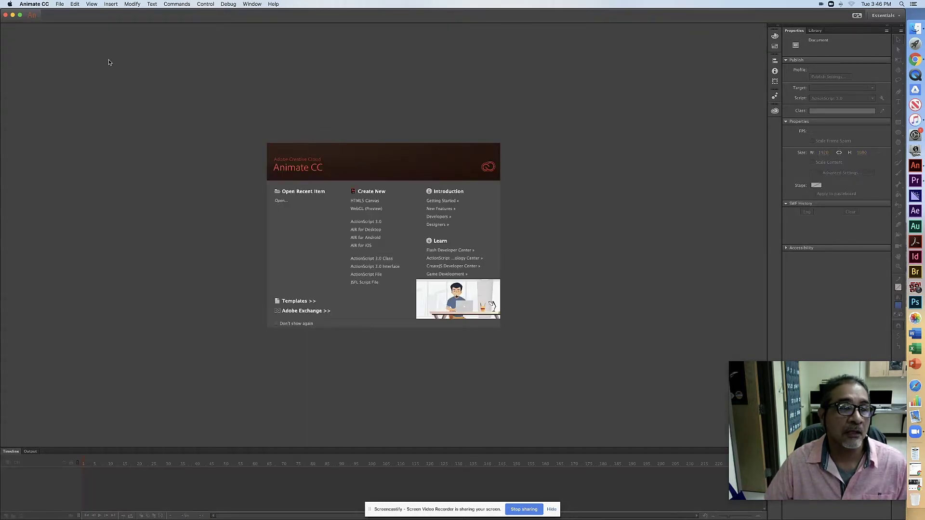
click(59, 5)
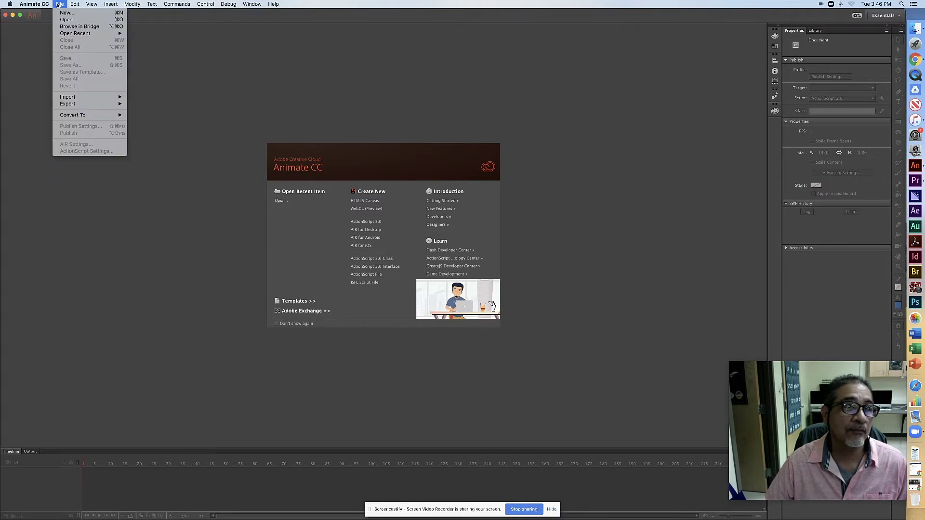
click(70, 12)
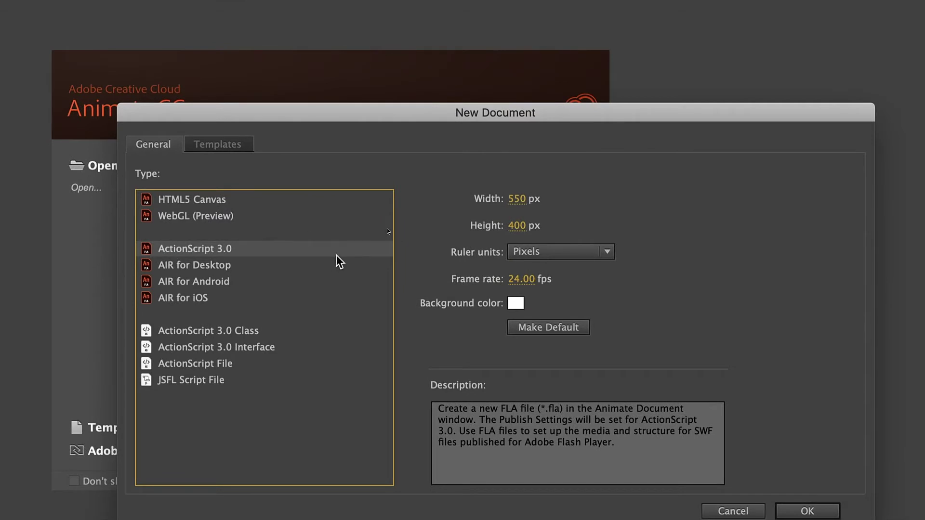
Create the new document at width 1920, height 1080 with a white background
click(518, 199)
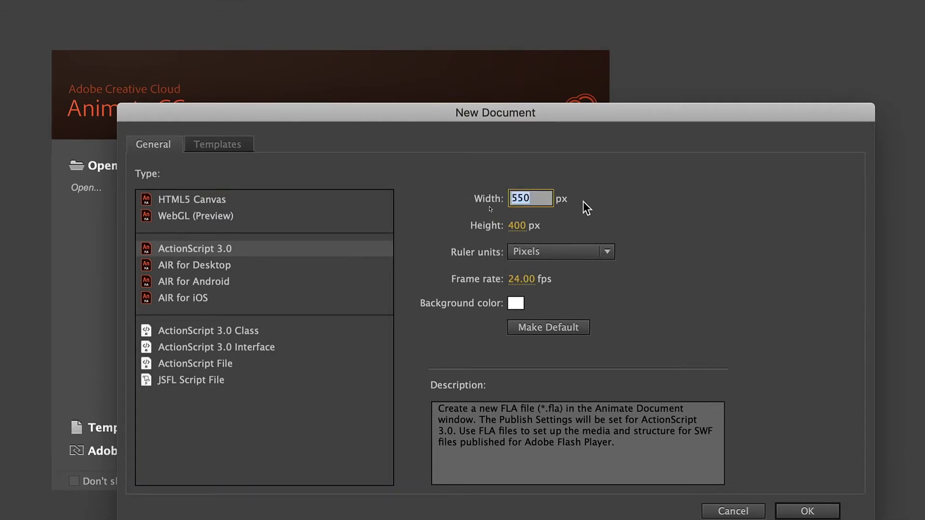
text(1920)
click(515, 225)
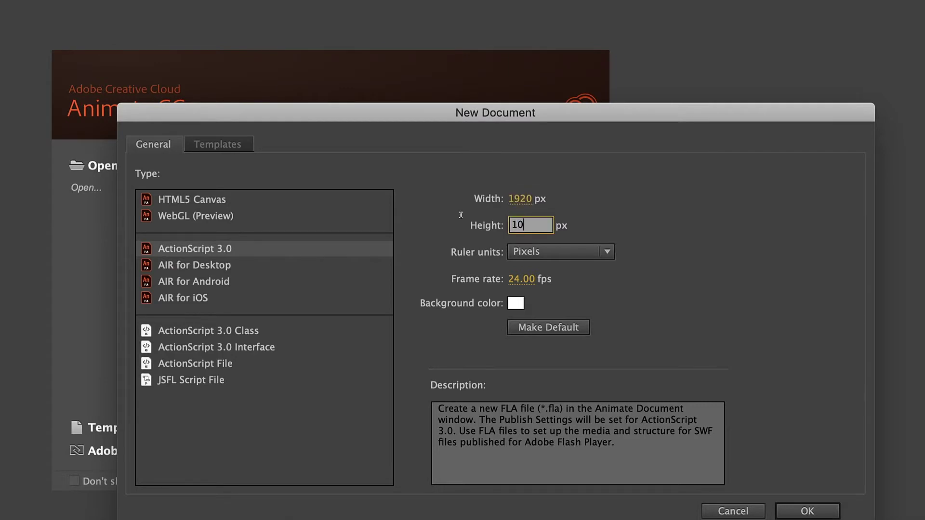
click(515, 304)
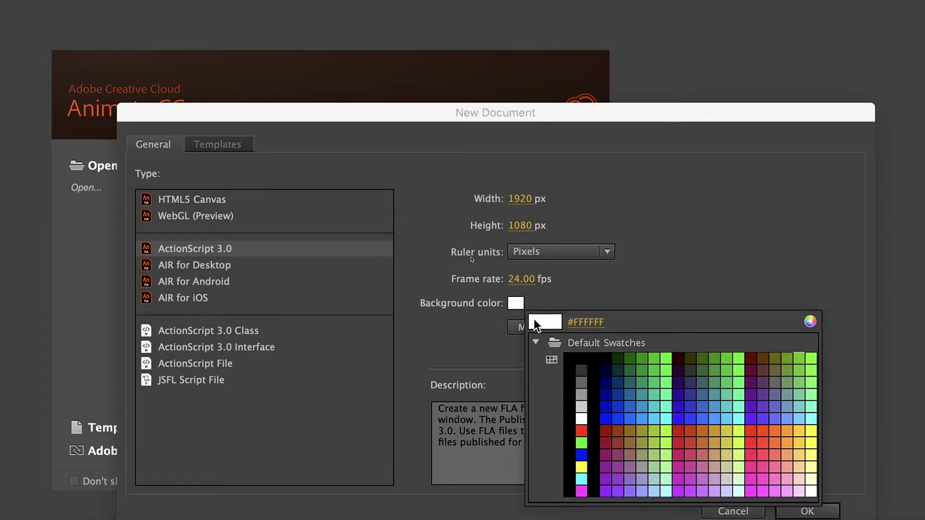
click(582, 418)
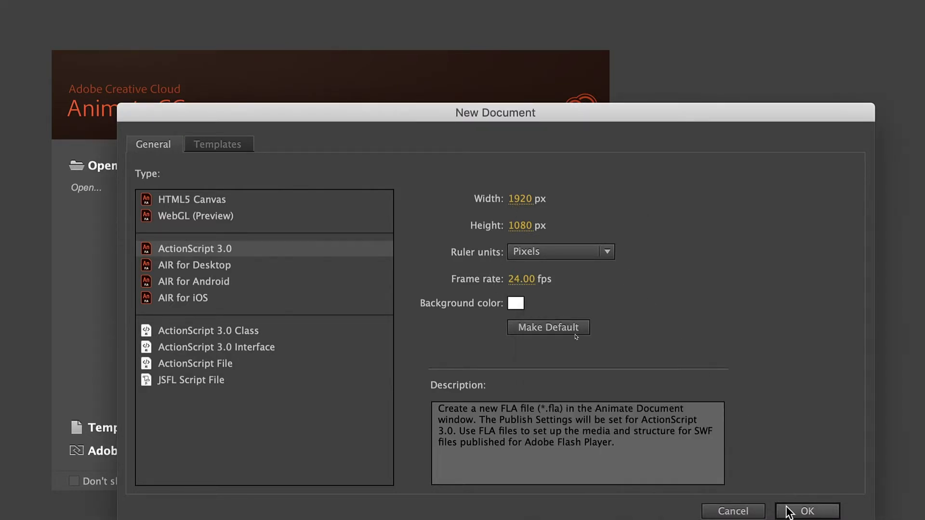
click(806, 512)
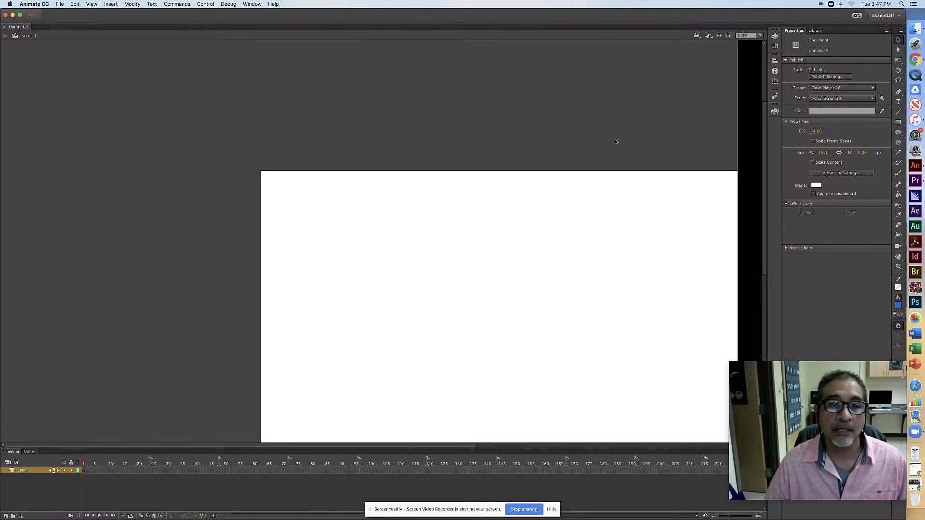
Fit the stage in the window, then zoom out slightly to 90%
click(761, 35)
click(757, 43)
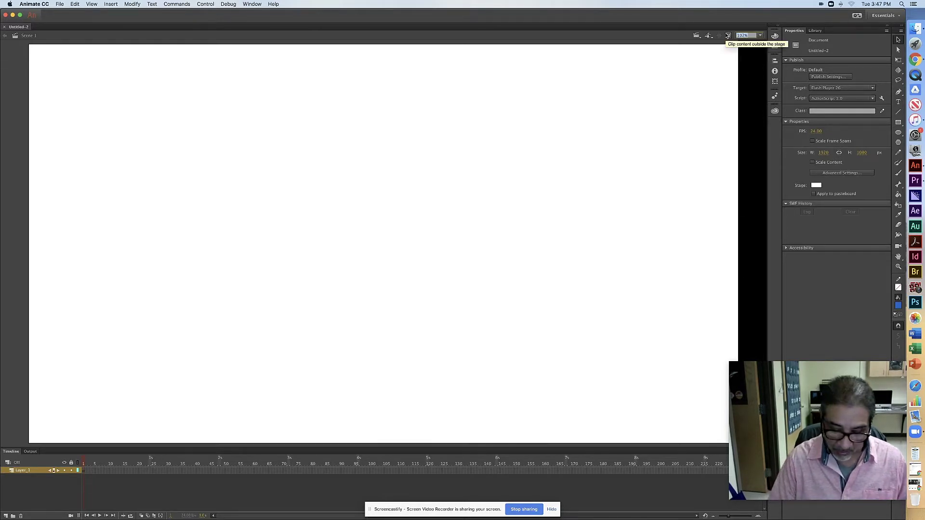
key(Return)
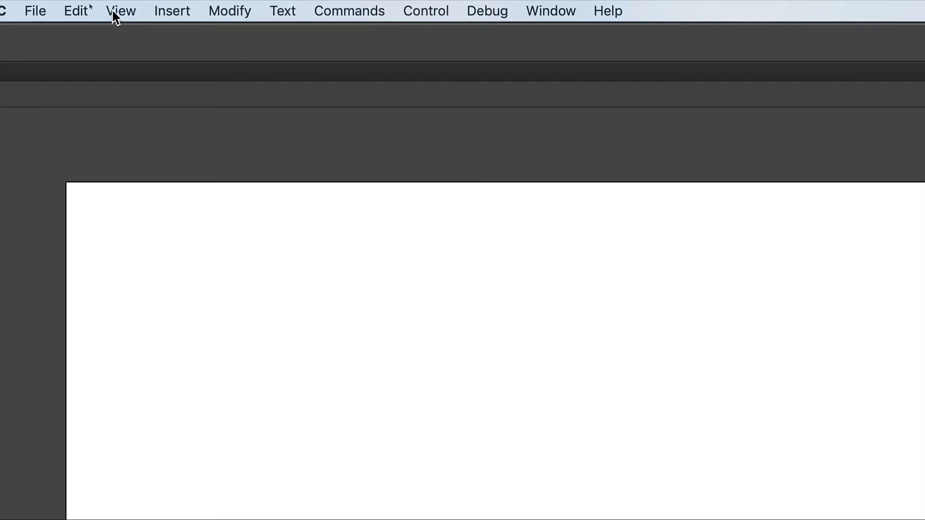
Turn on rulers and place guides along the top, left, right and bottom stage edges
click(121, 12)
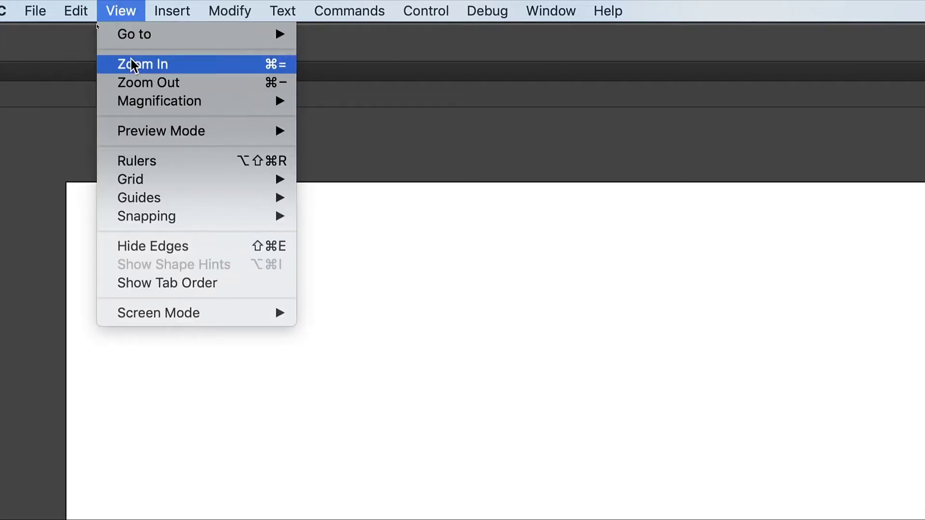
click(147, 160)
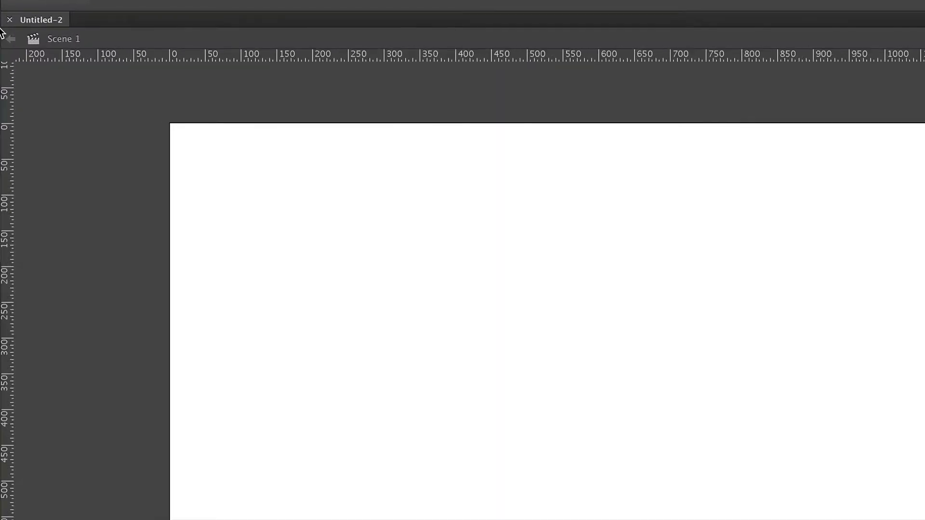
drag(70, 71, 100, 146)
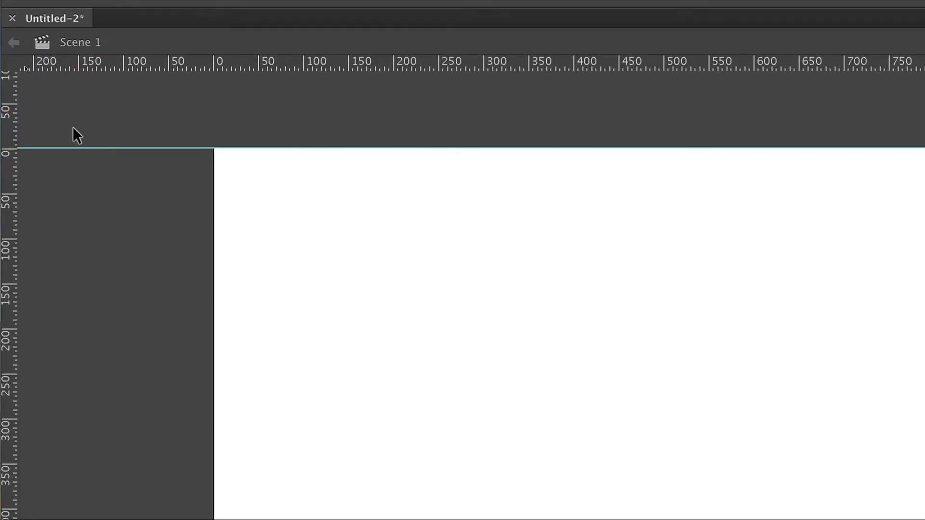
drag(15, 107, 213, 108)
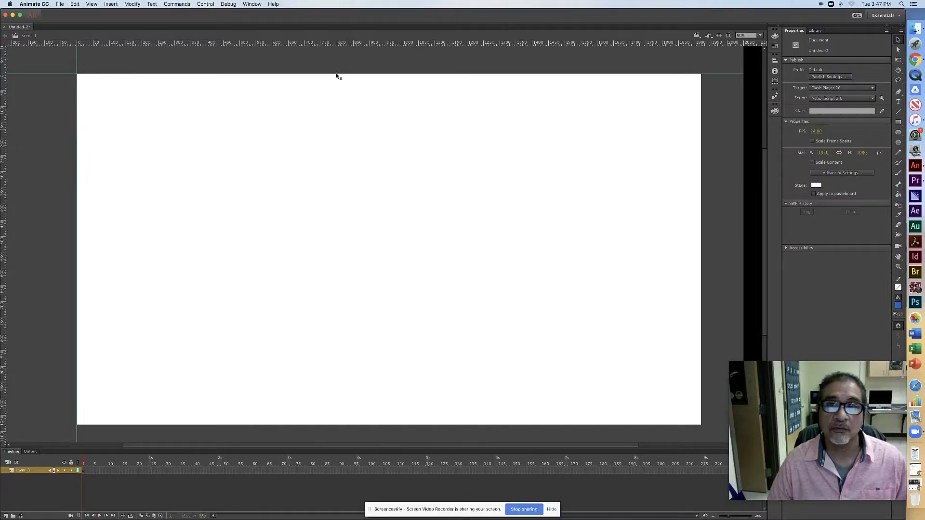
drag(4, 73, 704, 82)
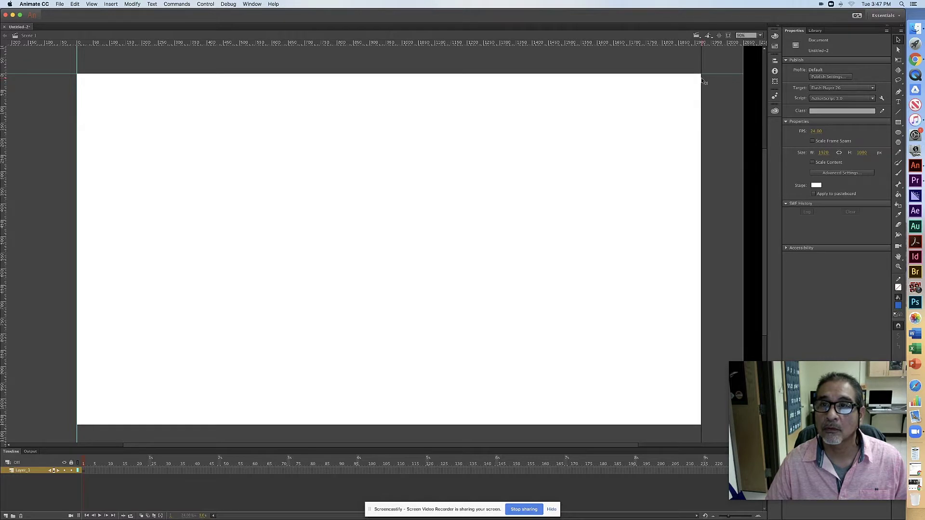
drag(712, 44, 698, 425)
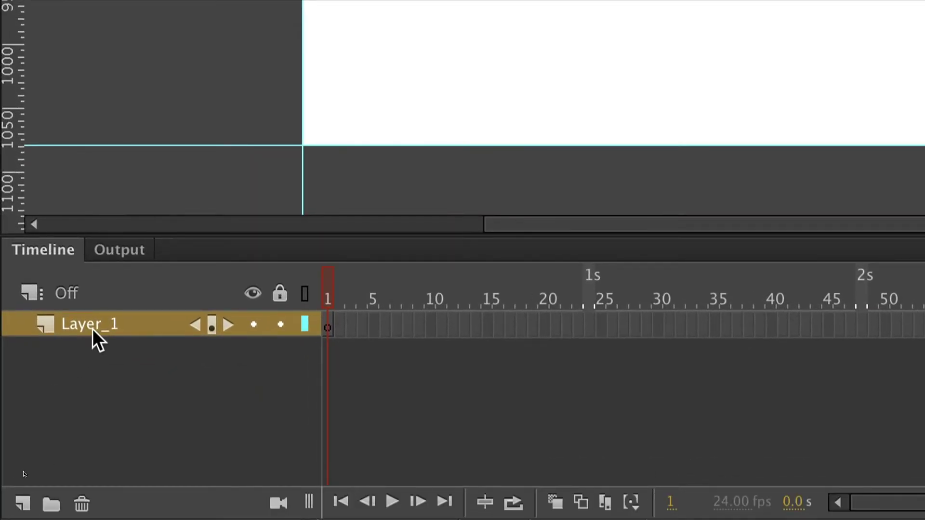
Rename the first layer Photo 1 and add layers named Photo 2 and Photo 3 above it
double_click(94, 325)
text(Photo 1)
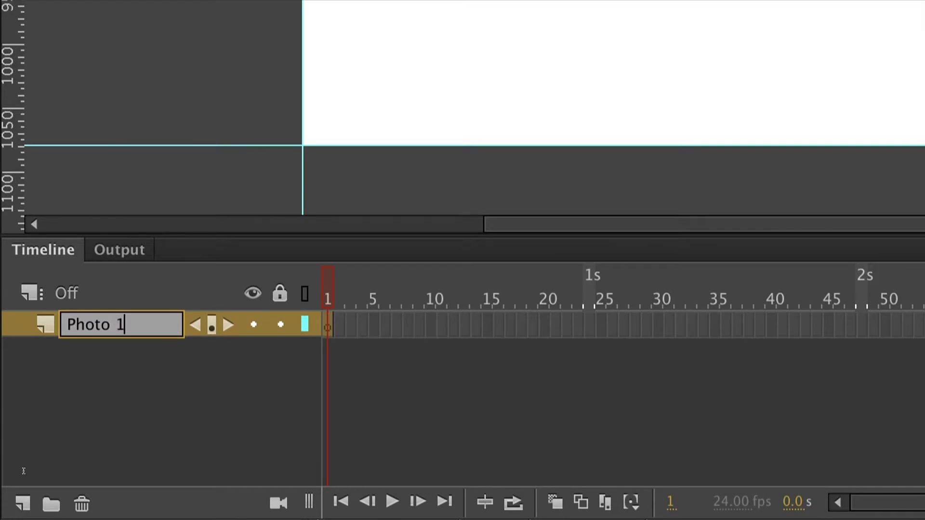
click(23, 504)
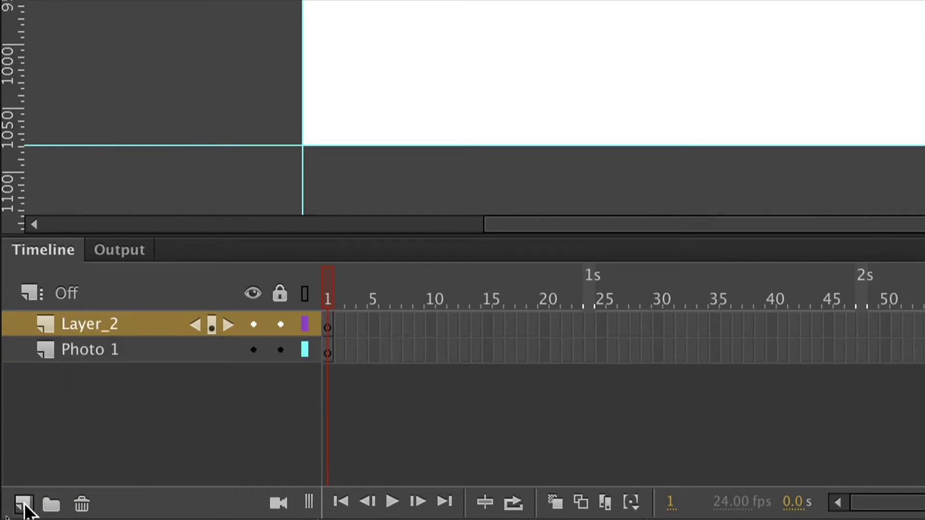
double_click(100, 325)
text(Photo)
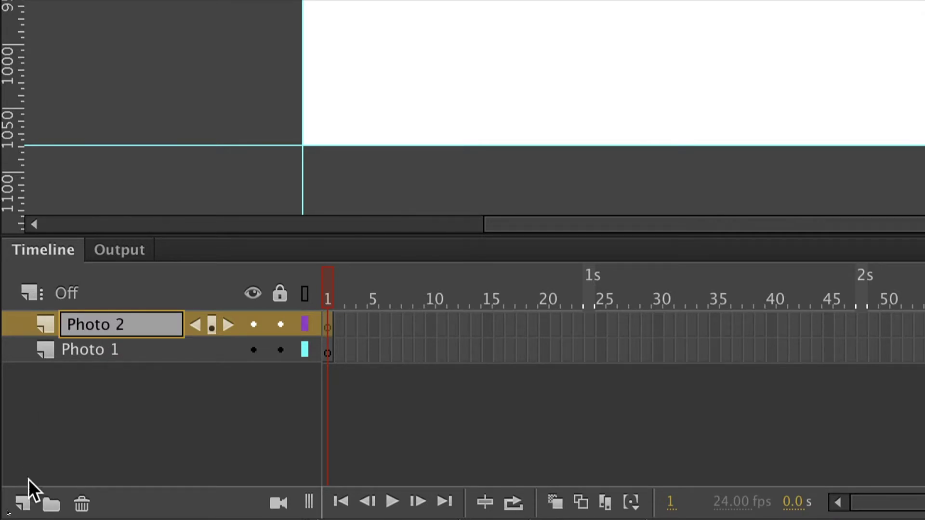
click(23, 504)
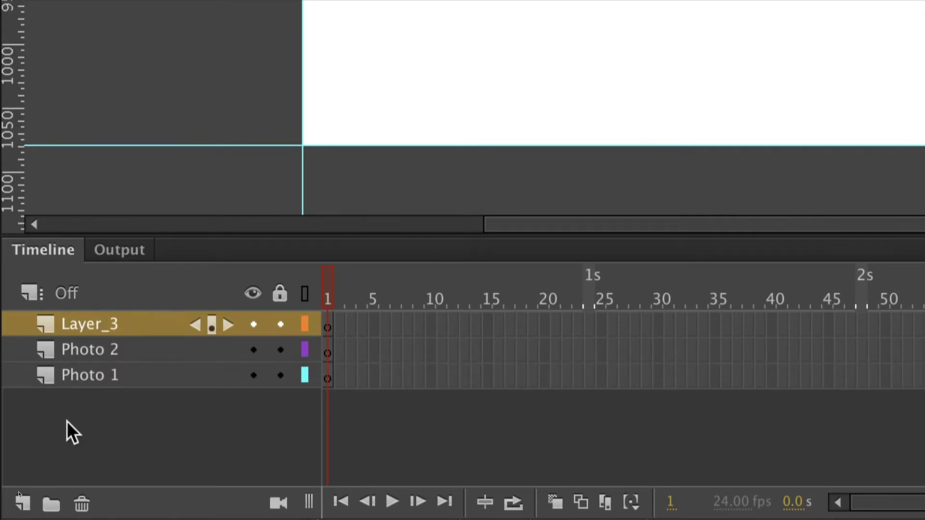
double_click(100, 325)
text(Photo)
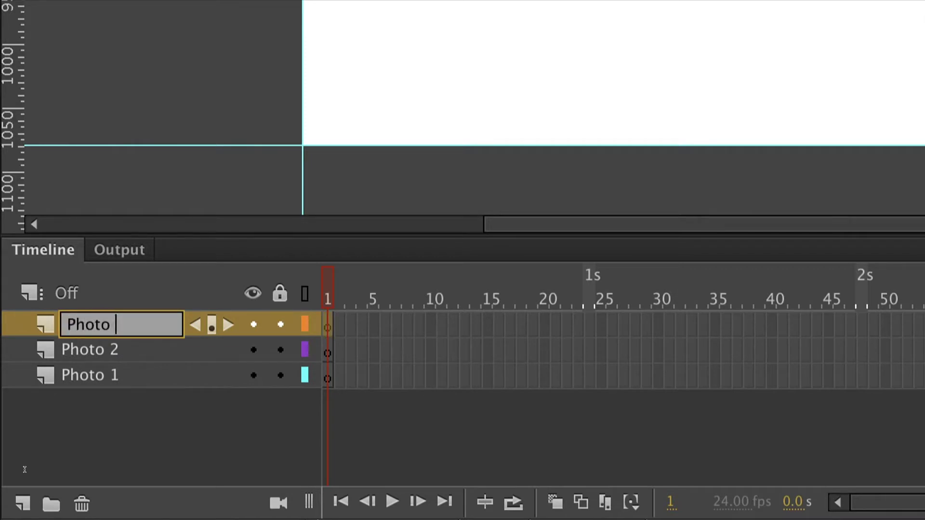
Add layers Serna, Respect and Chistoso on top, and delete the extra Layer_7
click(23, 505)
double_click(107, 329)
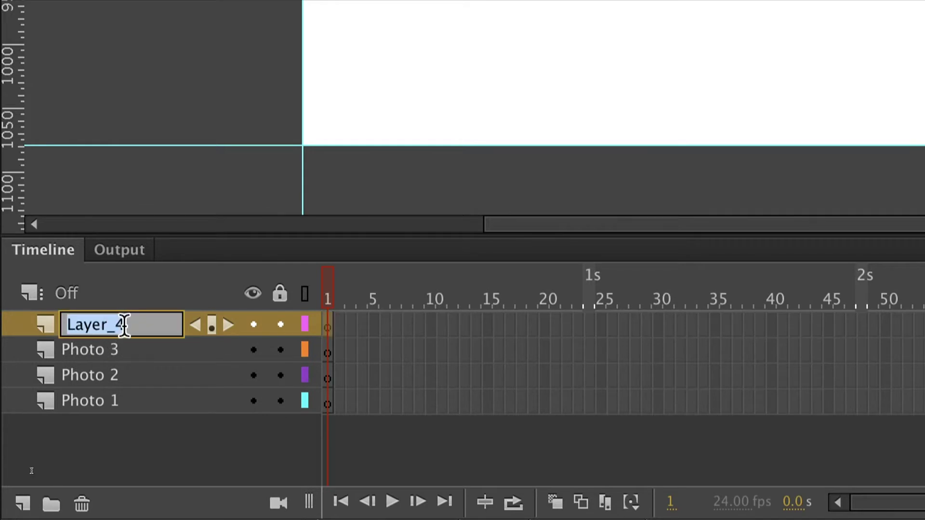
text(Serna)
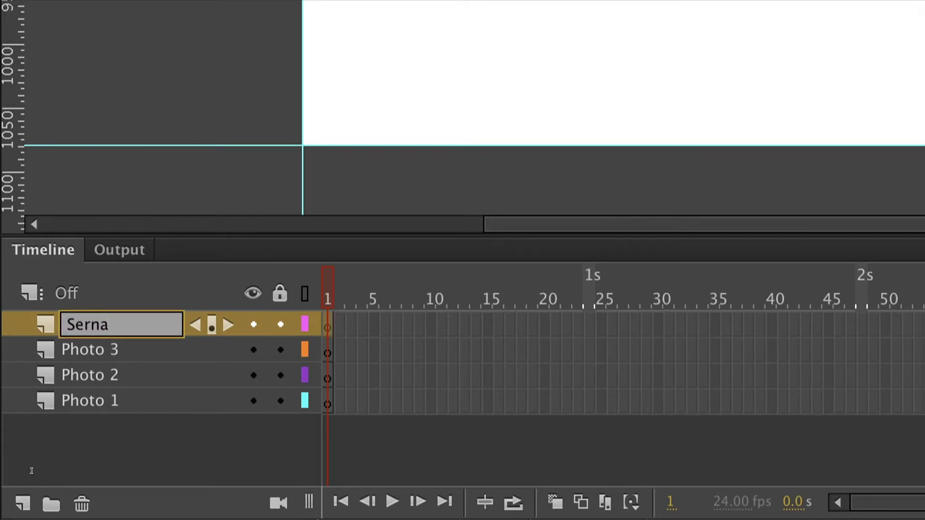
click(22, 507)
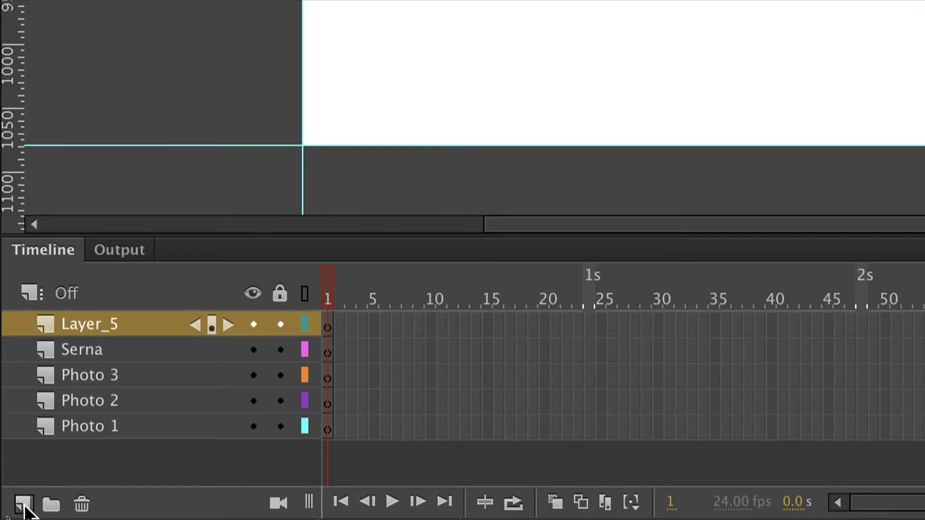
double_click(96, 330)
text(Respect)
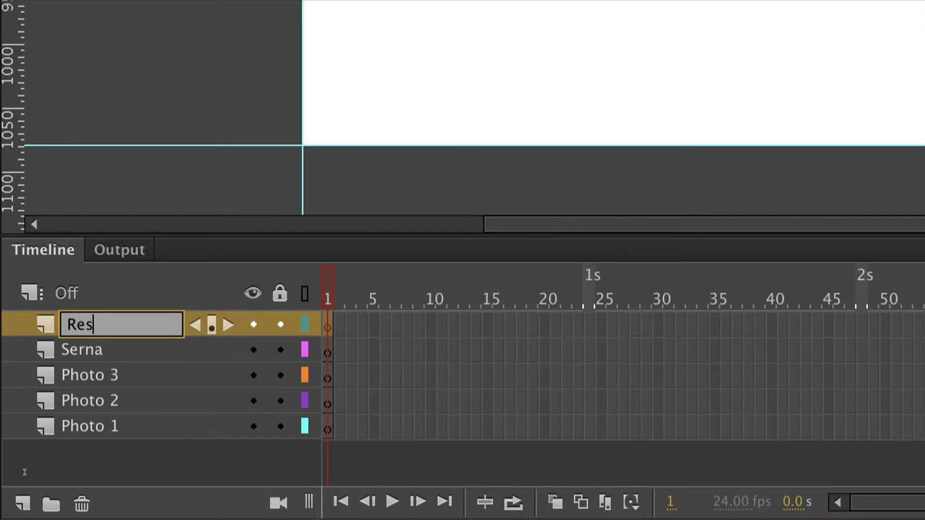
click(22, 503)
double_click(107, 324)
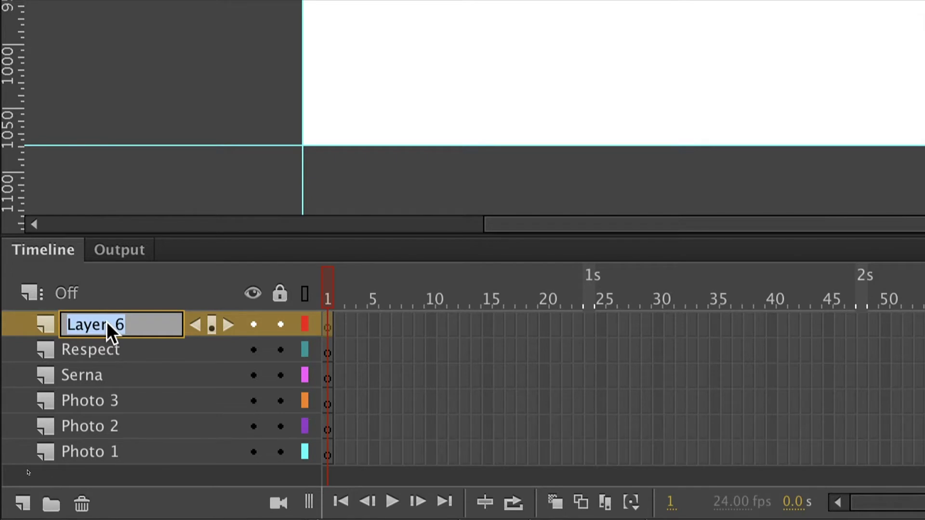
text(Chistoso)
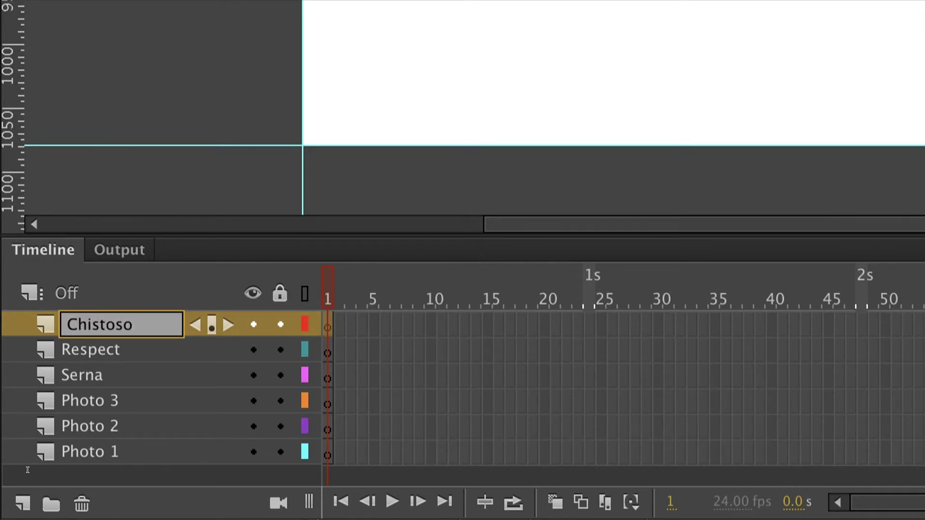
click(23, 506)
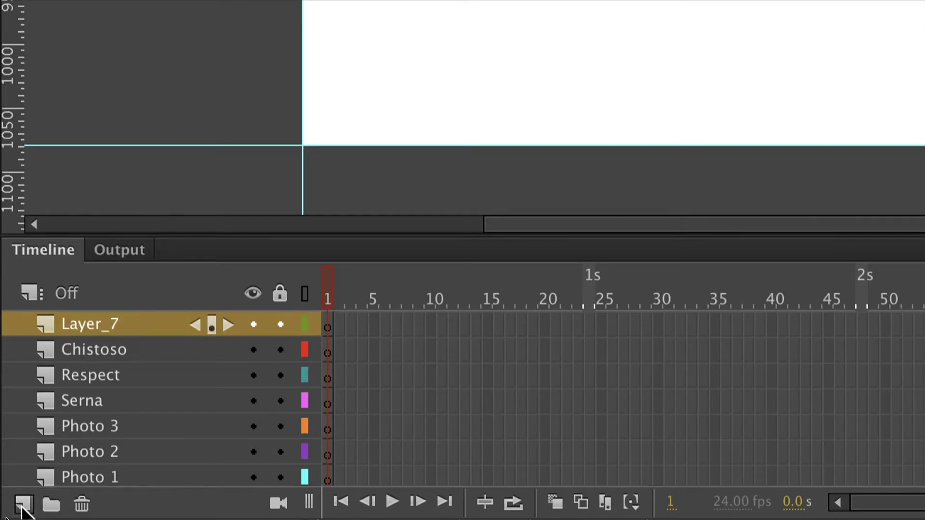
click(82, 506)
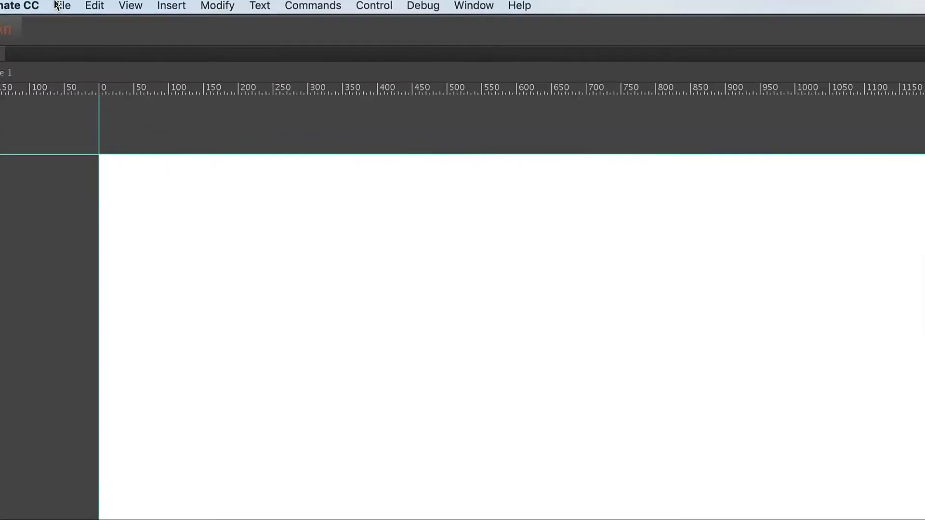
Import six Pix-folder photos, from _Serna-BearHug.jpg to Monse Drives.jpg, into the library
click(60, 4)
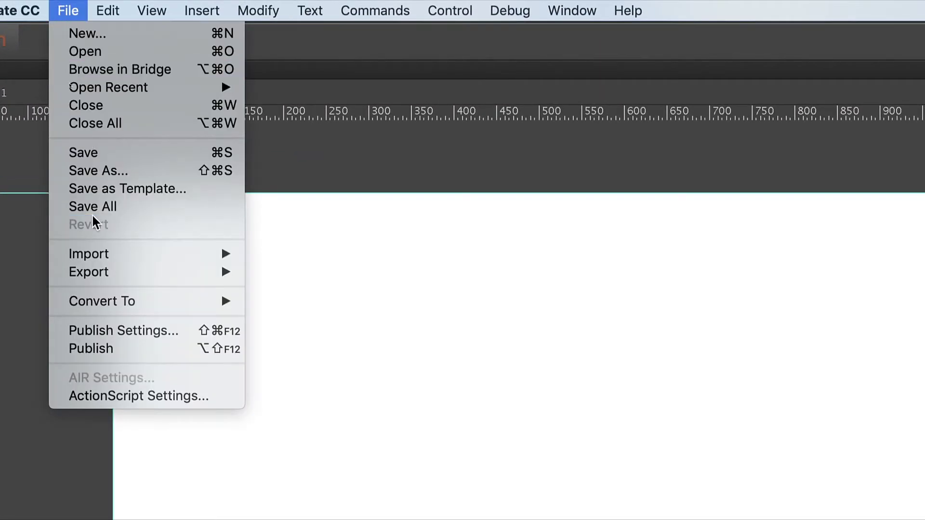
mouse_move(93, 253)
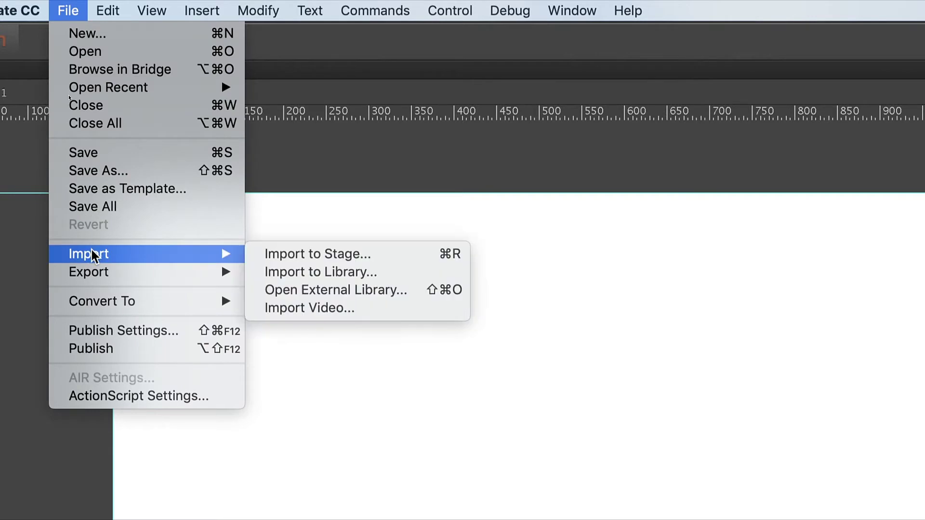
click(335, 275)
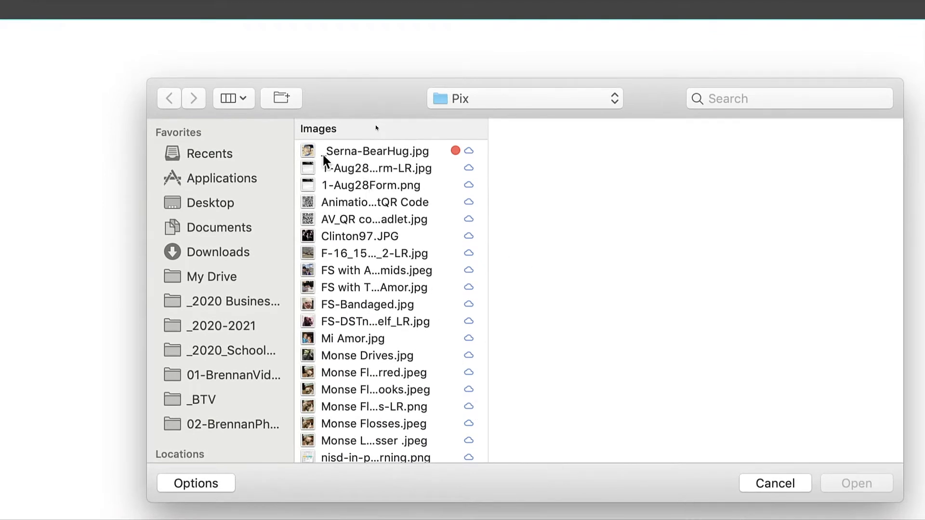
click(311, 152)
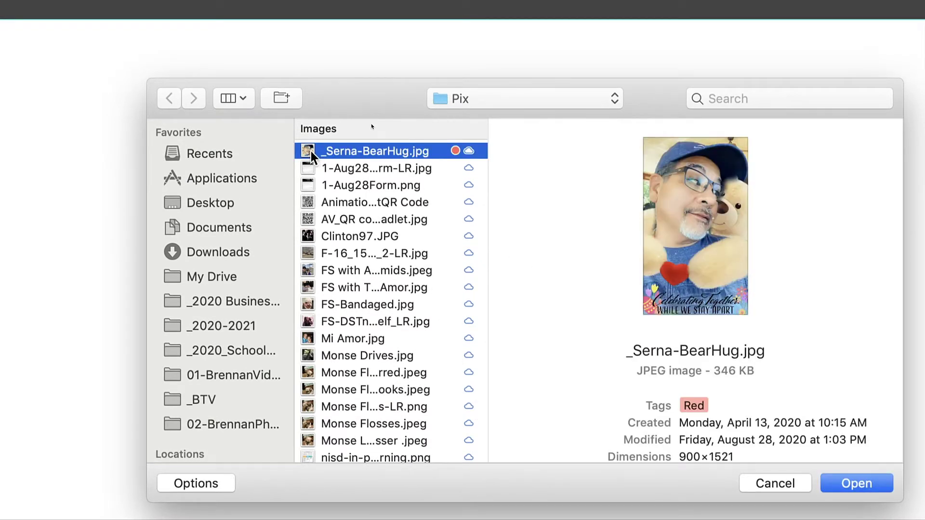
click(332, 271)
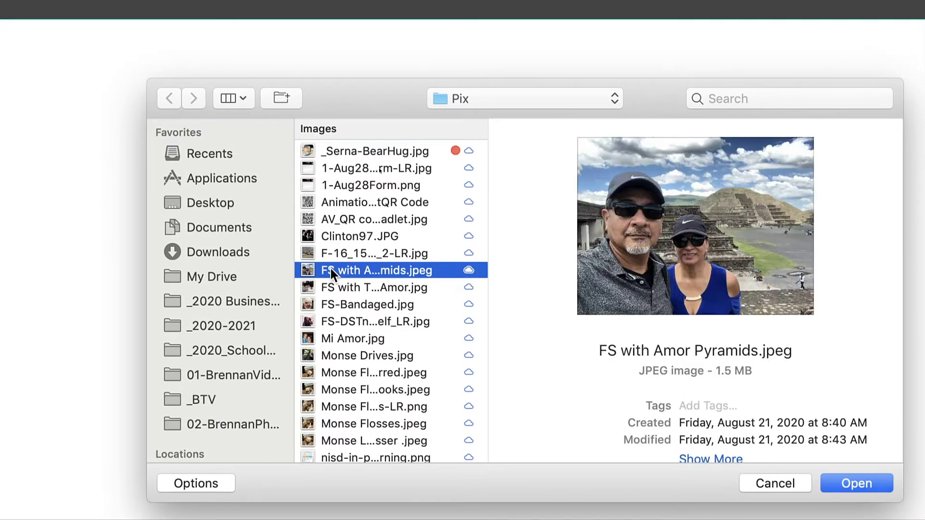
click(334, 305)
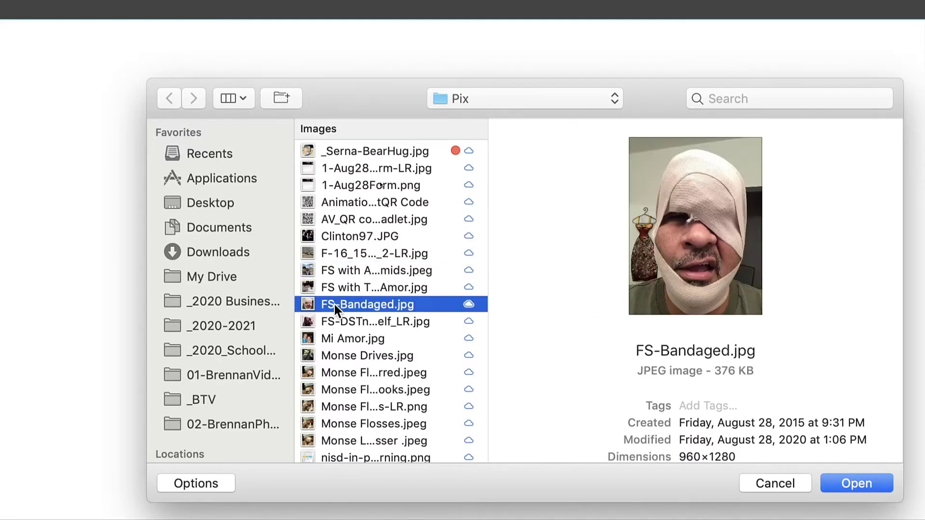
super+click(316, 270)
super+click(345, 152)
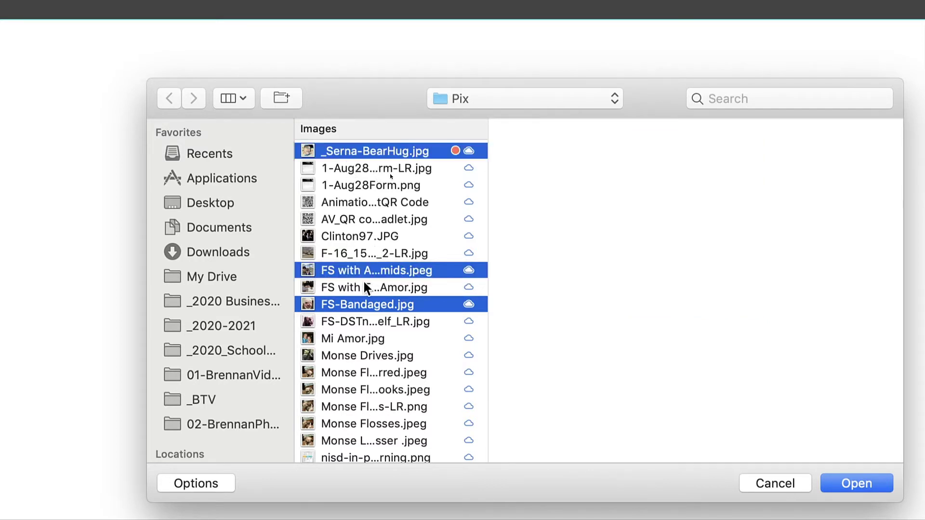
super+click(335, 286)
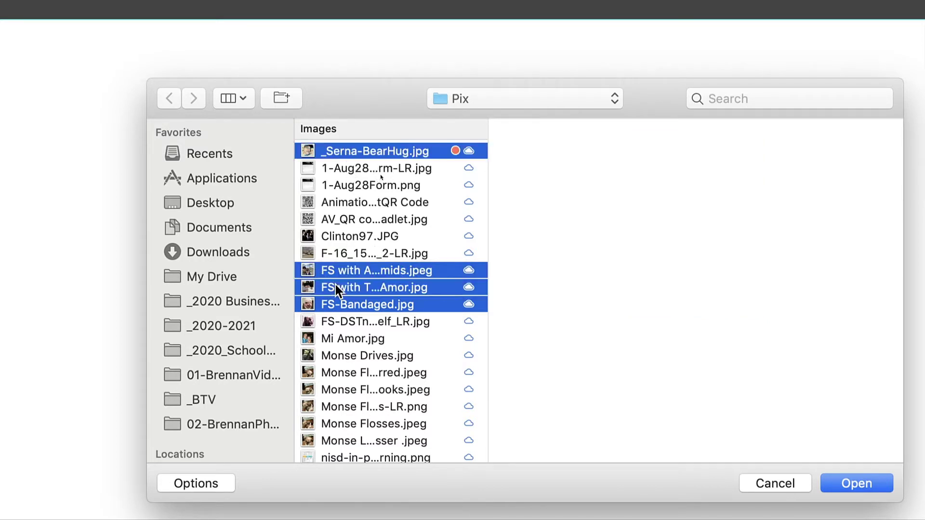
super+click(337, 339)
super+click(326, 356)
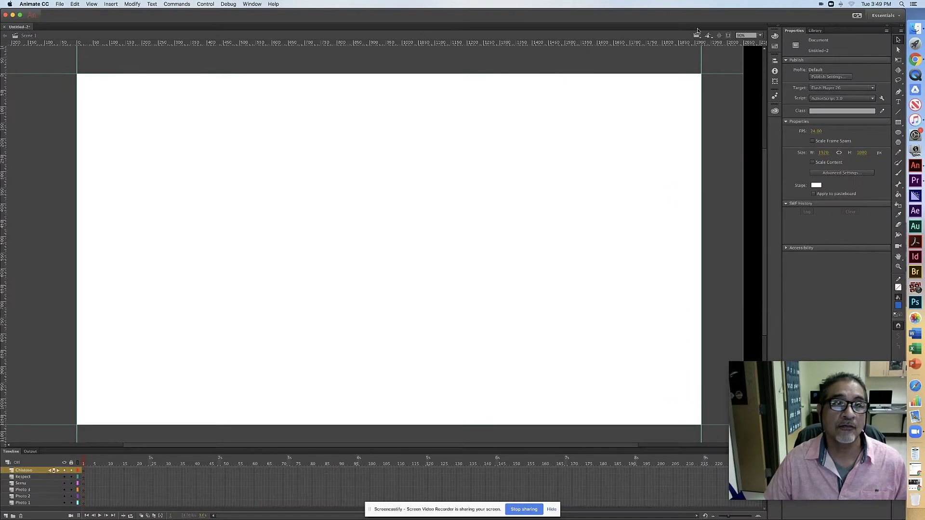
Bring up the Library panel listing the imported photos
click(248, 4)
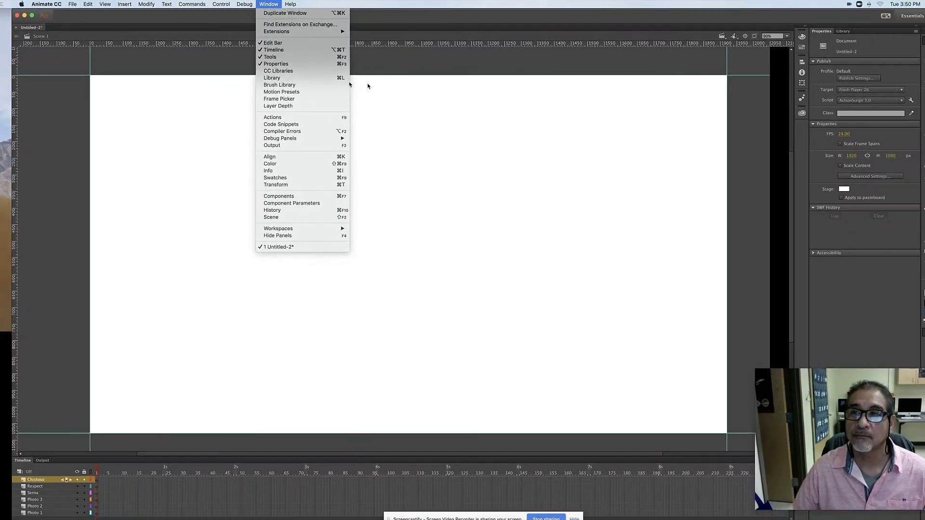
click(653, 13)
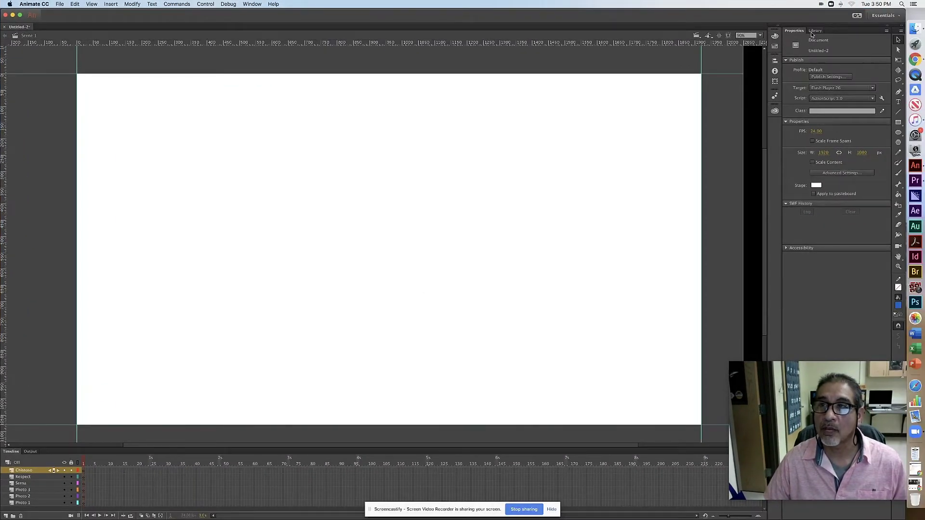
click(815, 30)
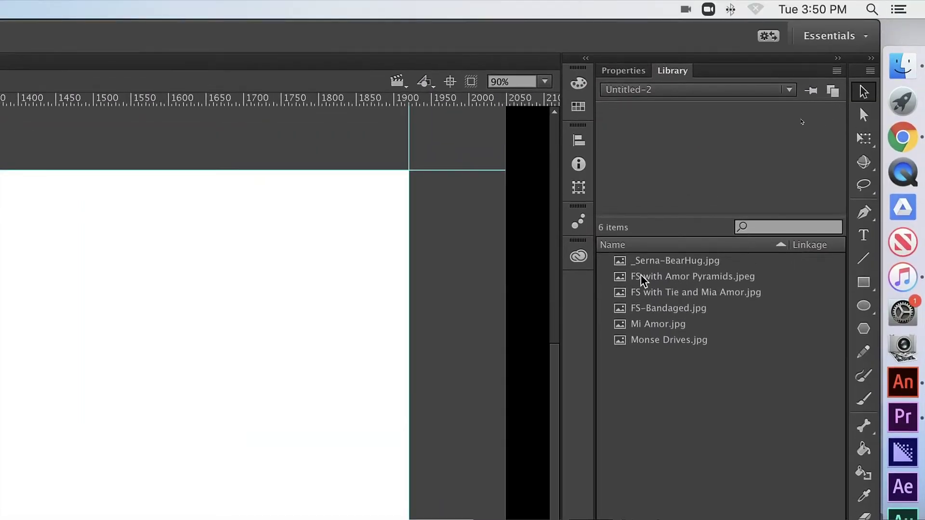
Preview _Serna-BearHug.jpg, FS with Amor Pyramids.jpeg and FS-Bandaged.jpg, then select the Photo 1 layer
click(622, 261)
click(627, 277)
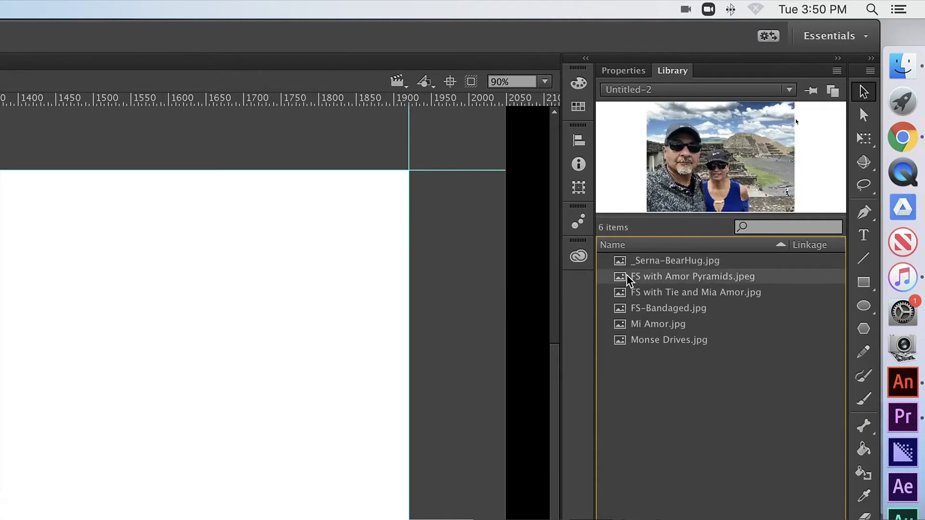
click(623, 308)
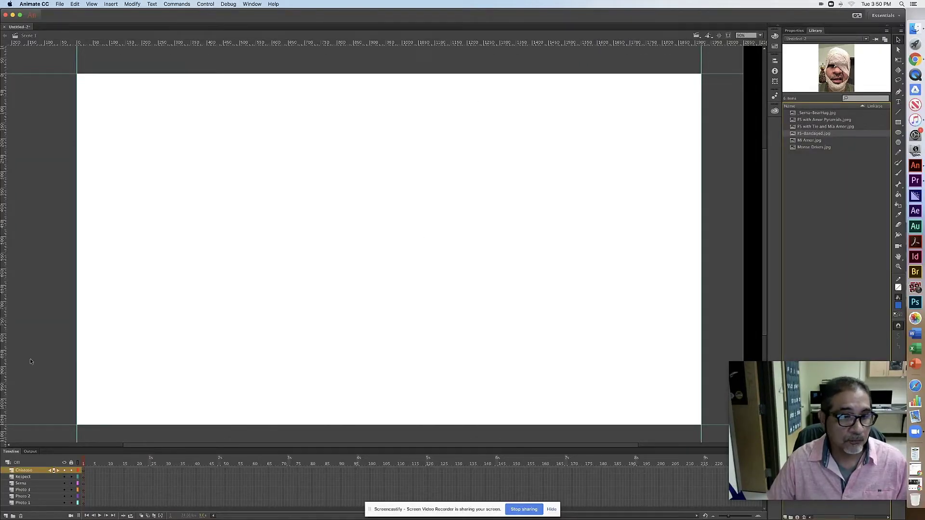
click(83, 503)
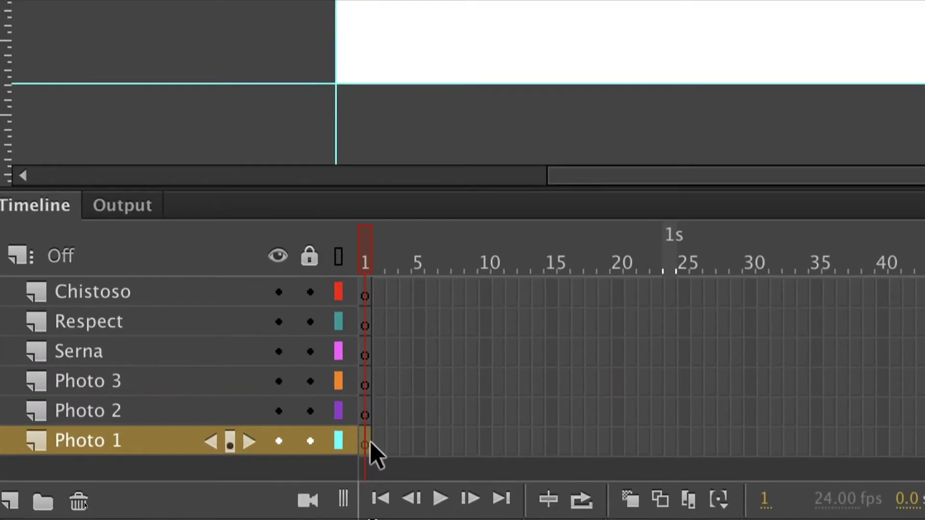
Lock every layer except Photo 1 and pick _Serna-BearHug.jpg in the library
drag(368, 295, 368, 453)
drag(365, 453, 373, 455)
click(310, 258)
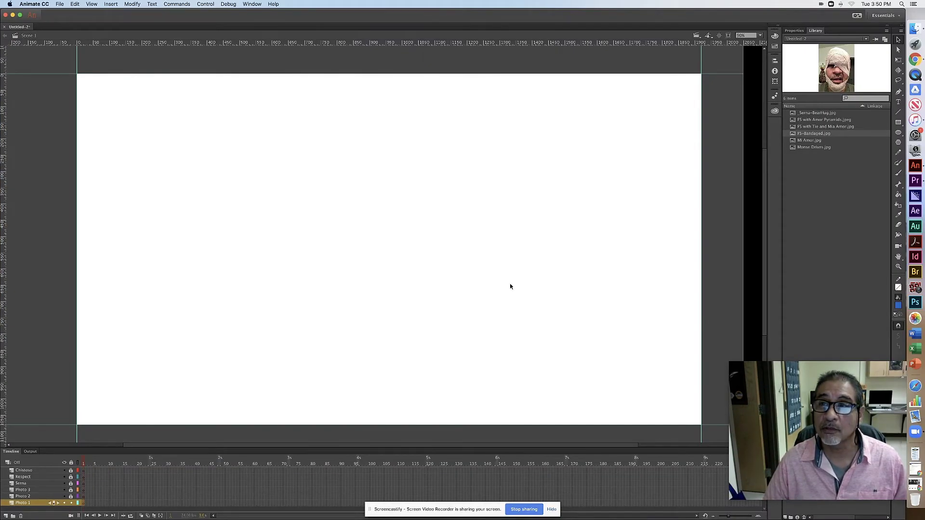
click(795, 113)
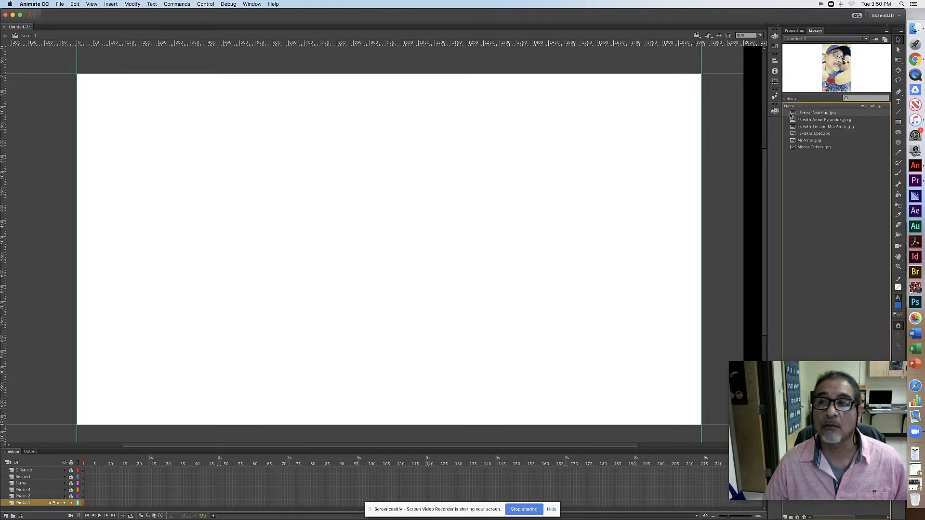
Place _Serna-BearHug.jpg at the stage centre, view at 50%, and widen Tools to two columns
drag(794, 114, 353, 205)
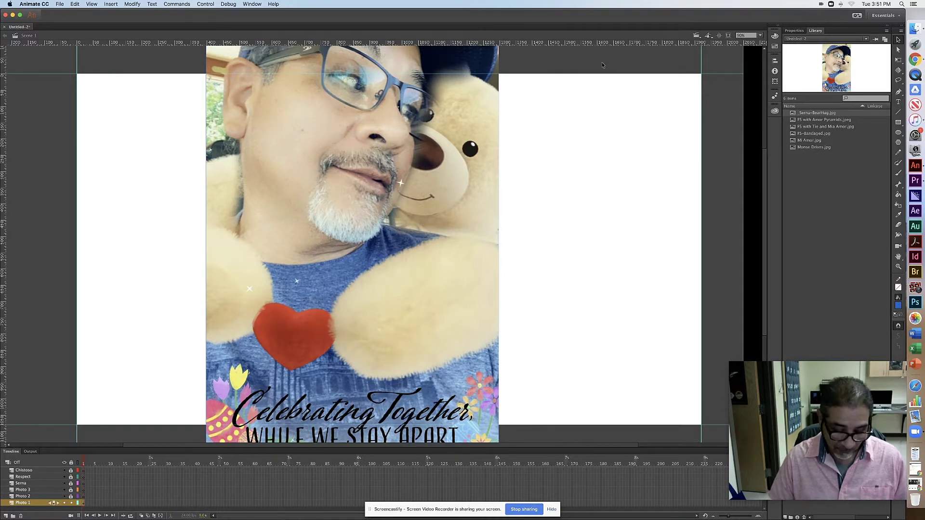
key(super+minus)
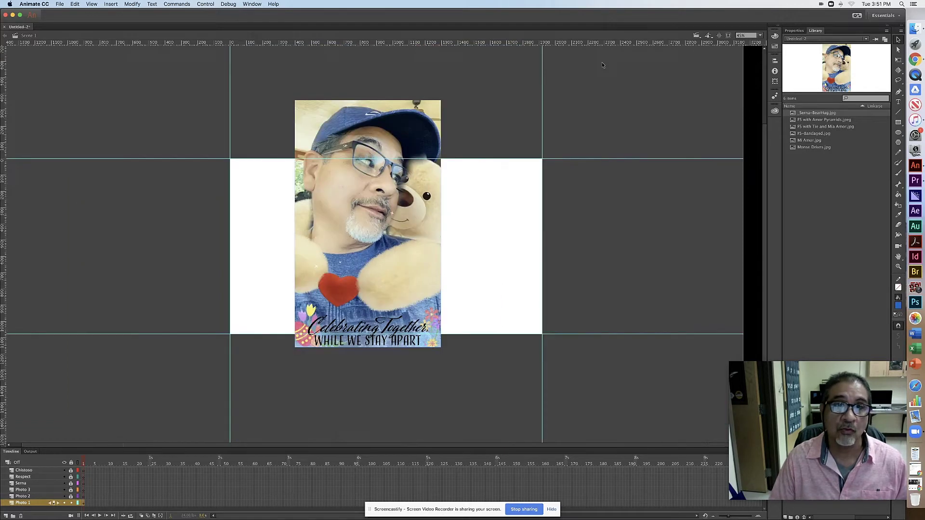
click(761, 36)
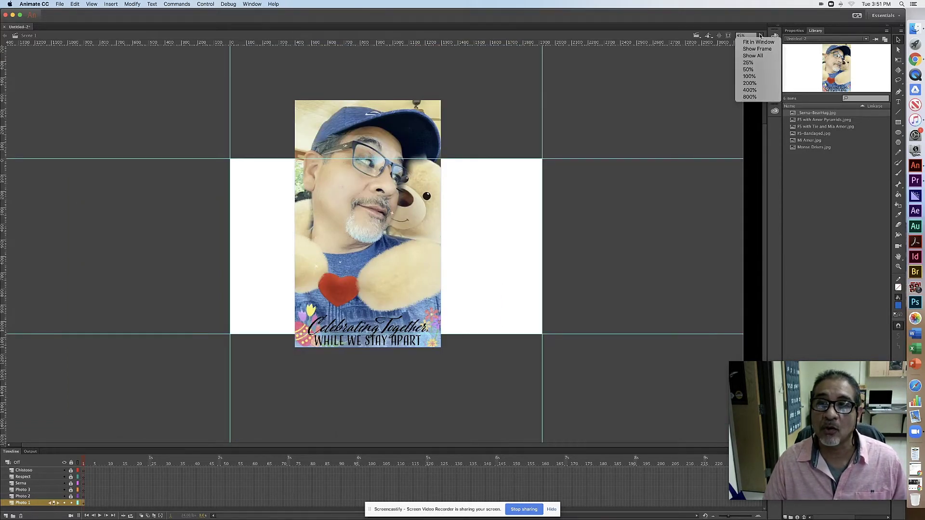
click(748, 70)
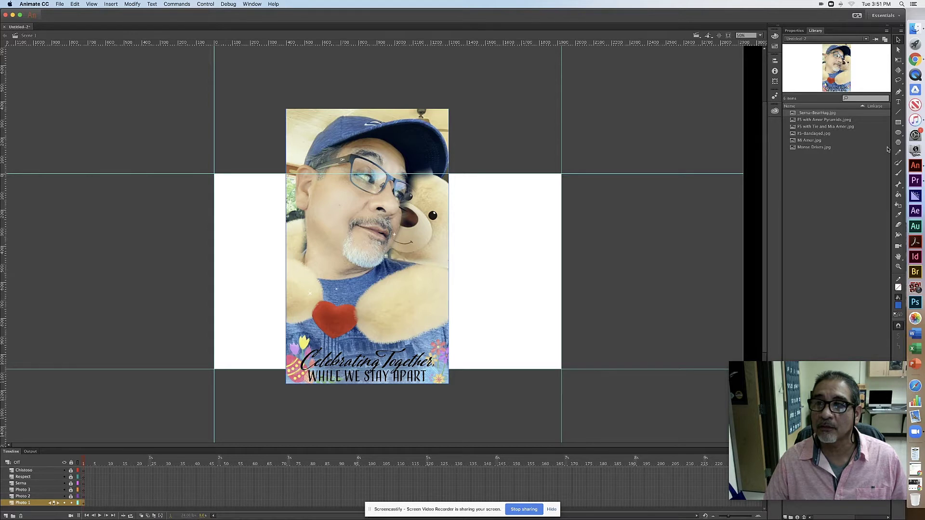
drag(891, 148, 871, 147)
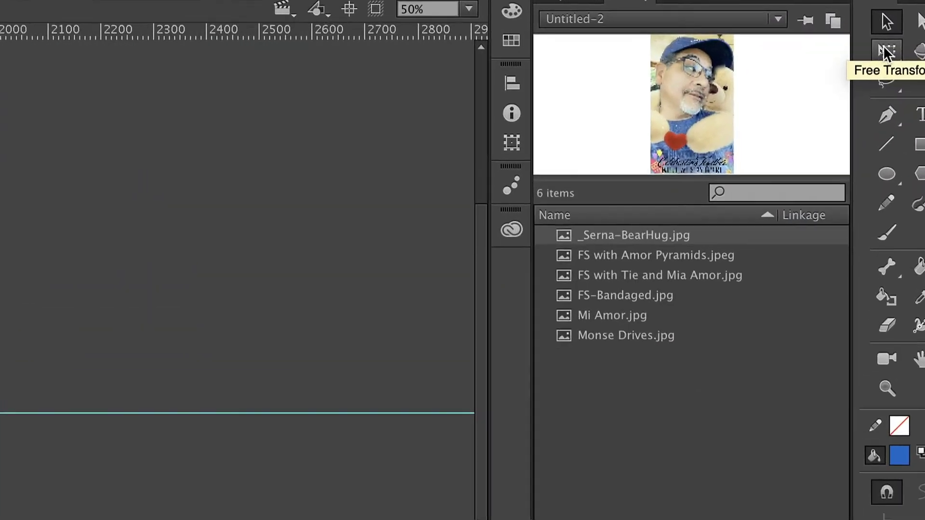
Scale the bear-hug photo down proportionally with Free Transform and nudge it slightly lower
click(882, 51)
click(882, 51)
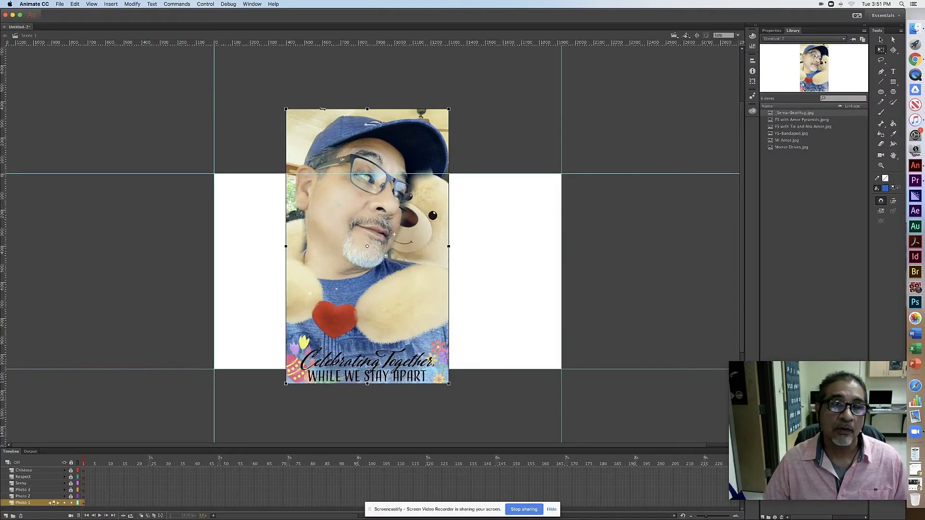
drag(286, 109, 266, 214)
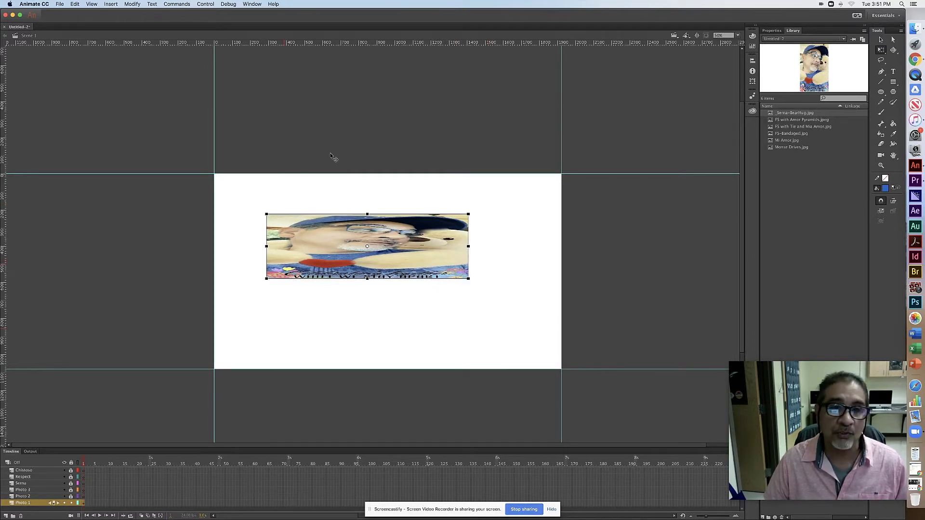
key(super+z)
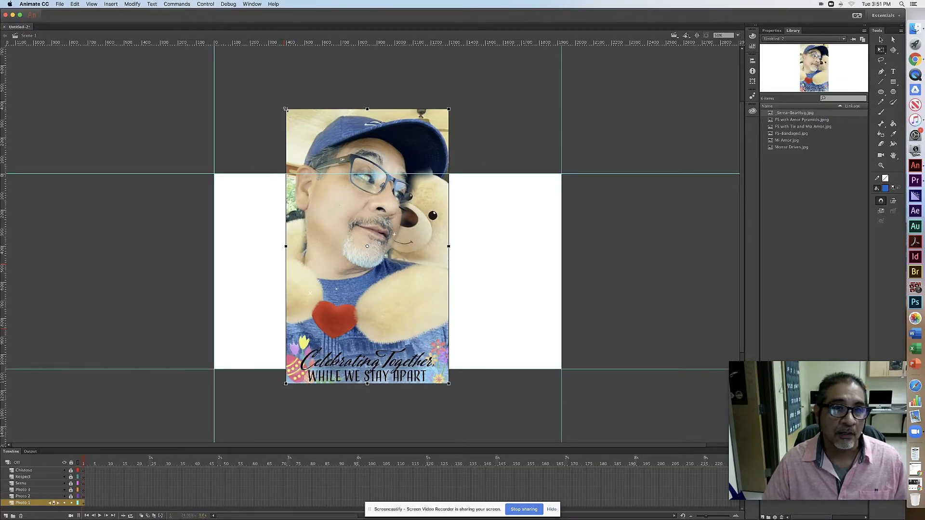
drag(286, 109, 319, 150)
mouse_move(364, 211)
mouse_down()
mouse_move(343, 232)
mouse_move(374, 224)
mouse_up()
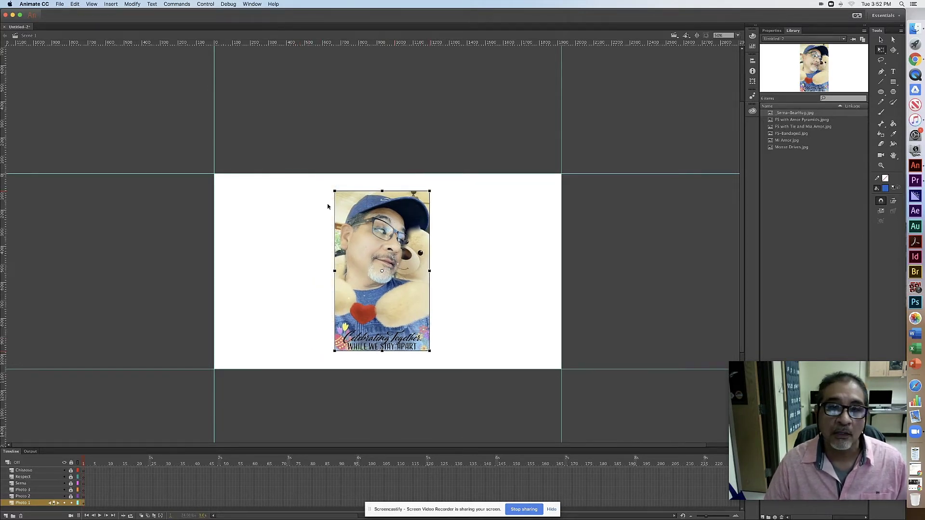
click(753, 62)
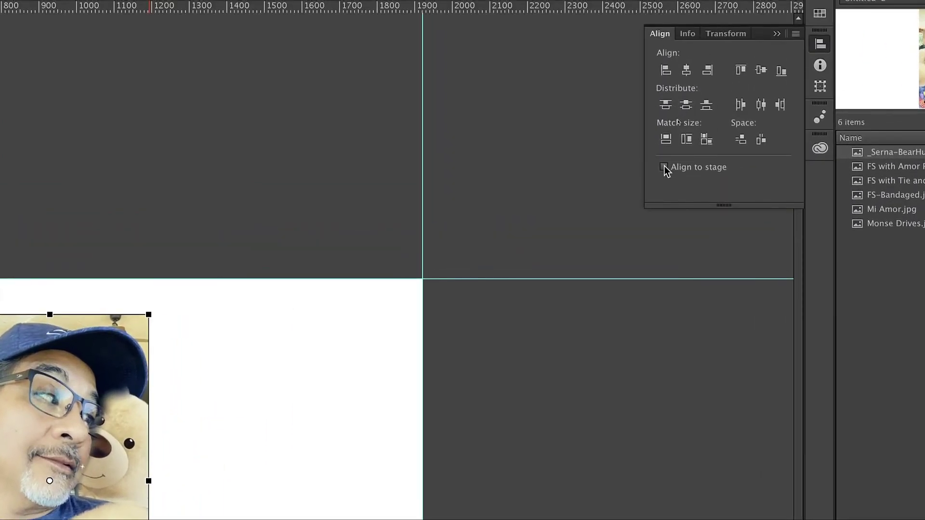
Align the bear-hug photo to the stage's horizontal and vertical centre, then deselect it
click(665, 168)
click(687, 71)
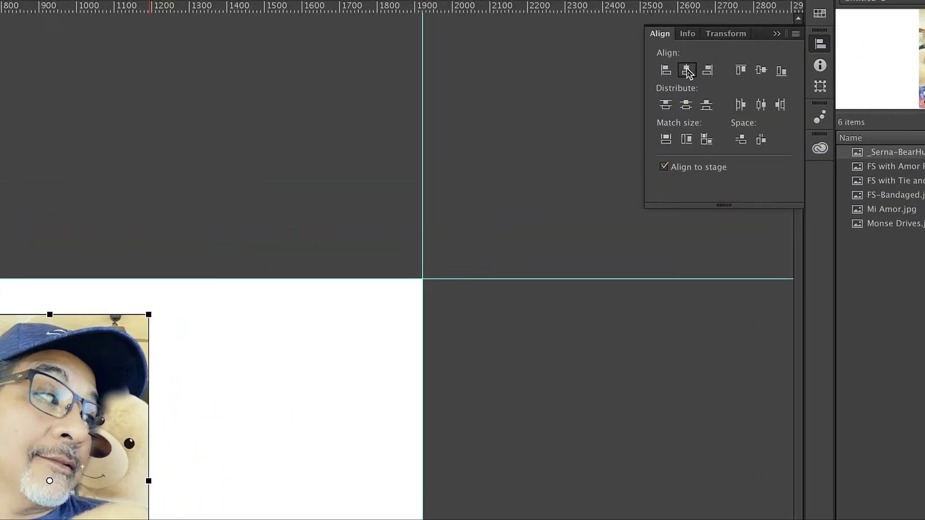
click(762, 71)
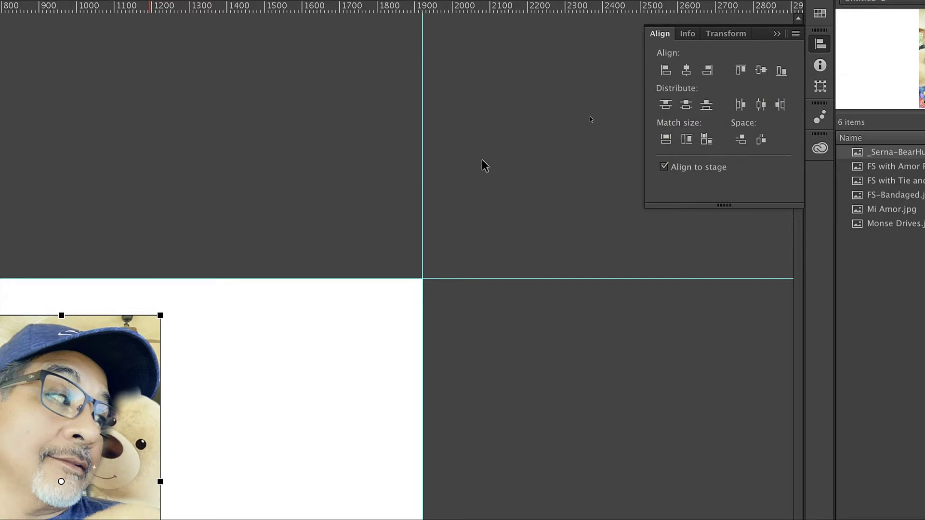
scroll(486, 164, up, 5)
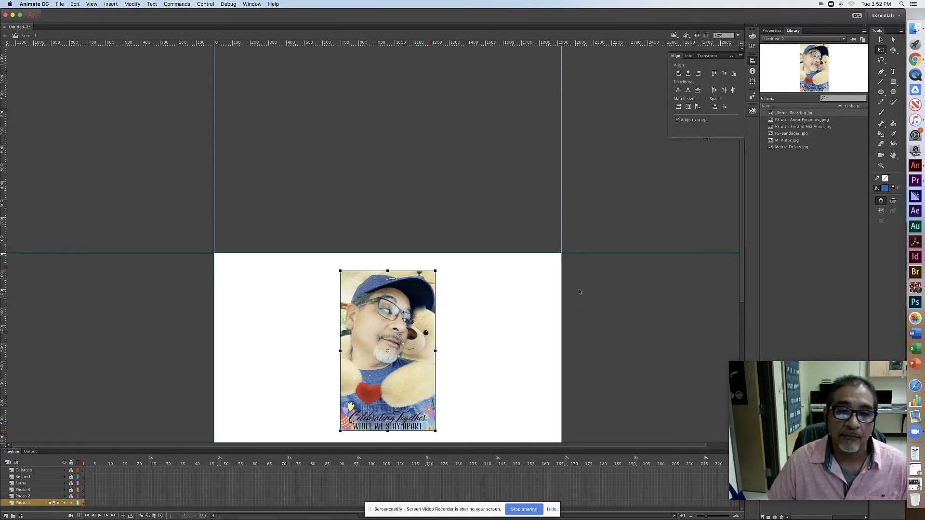
click(594, 284)
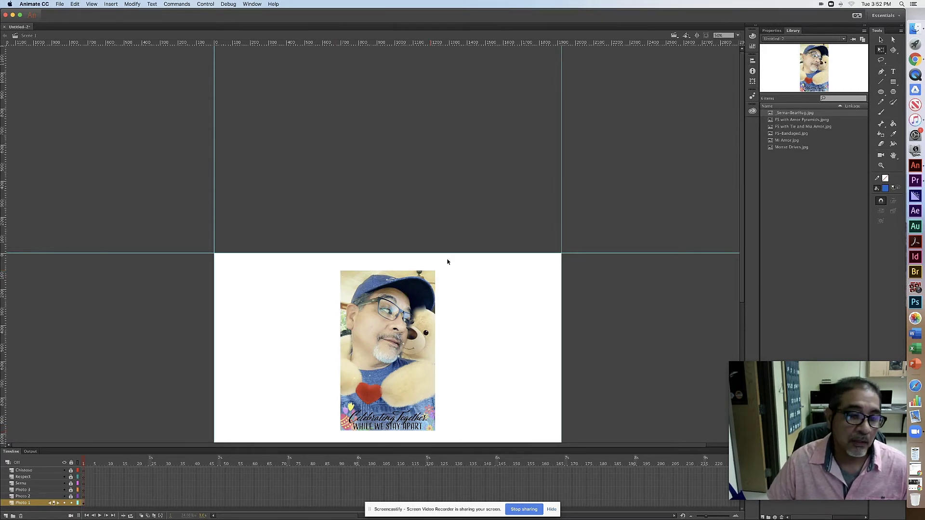
click(84, 504)
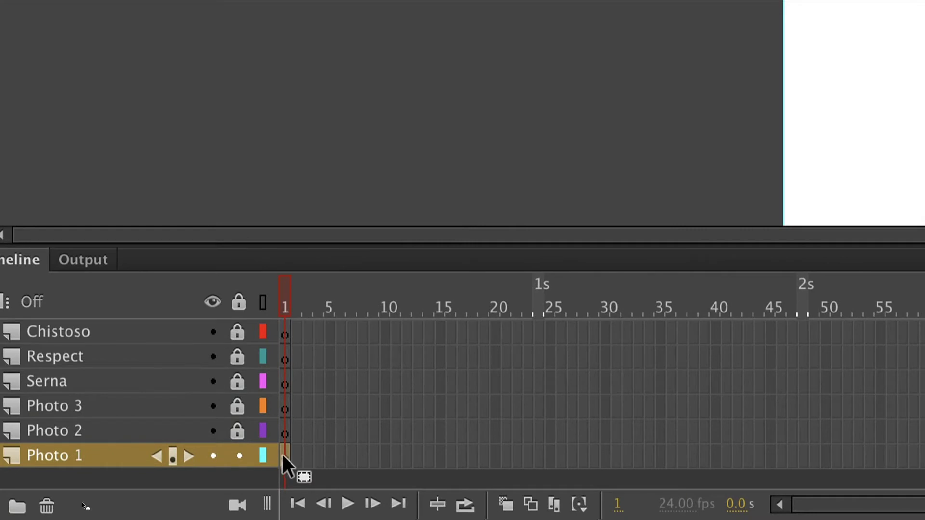
click(440, 457)
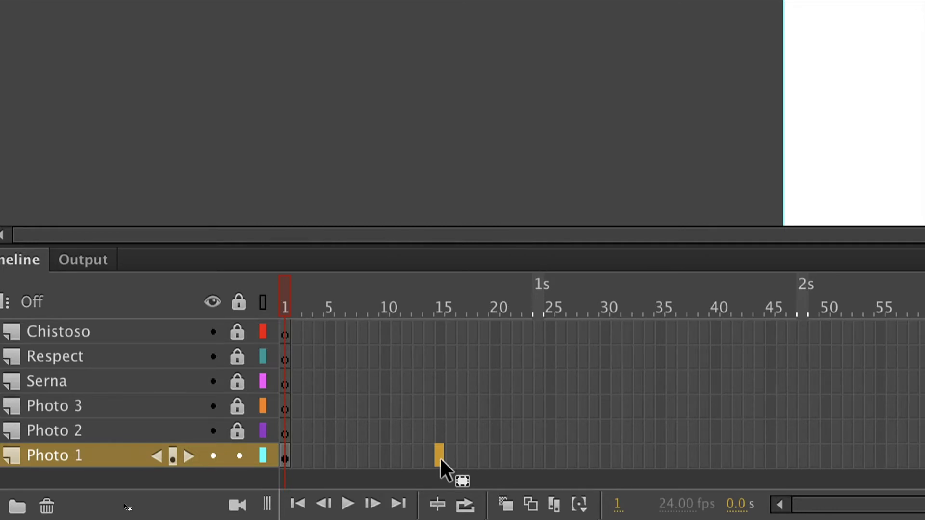
key(F6)
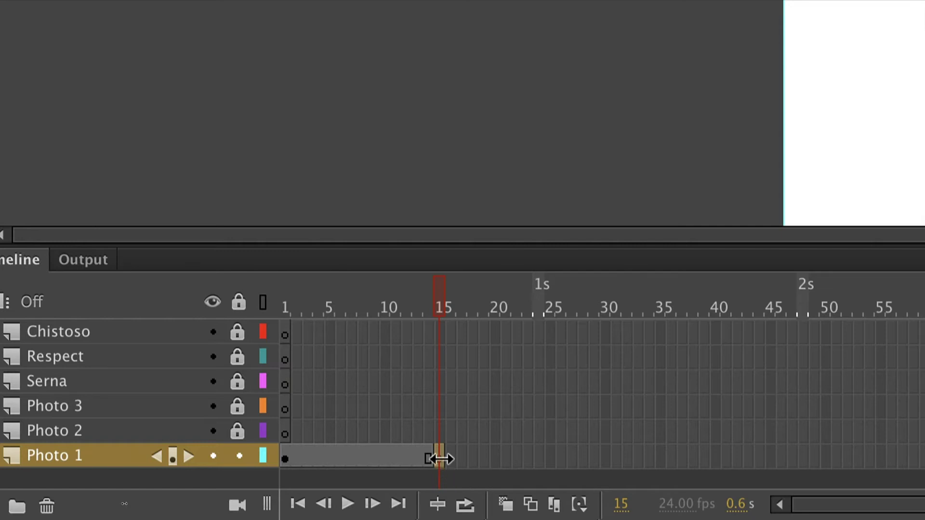
key(ctrl+z)
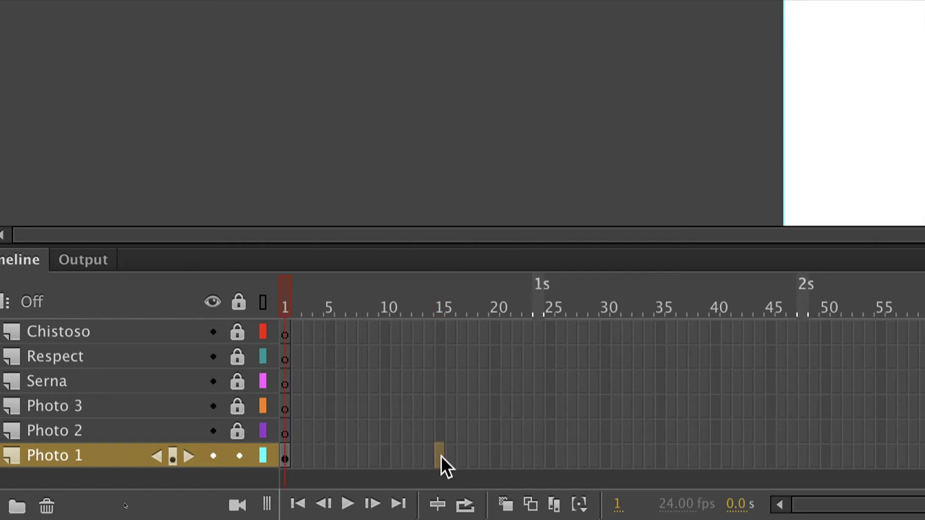
right_click(439, 455)
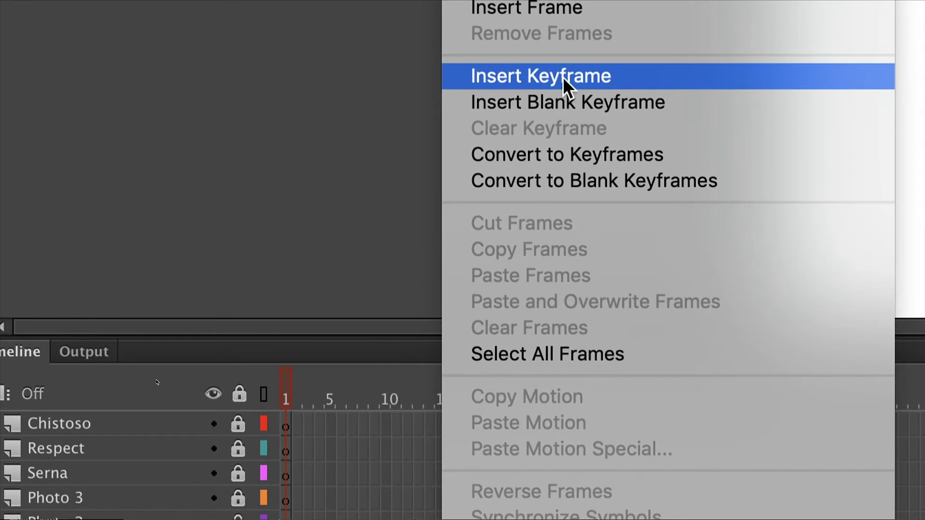
click(562, 77)
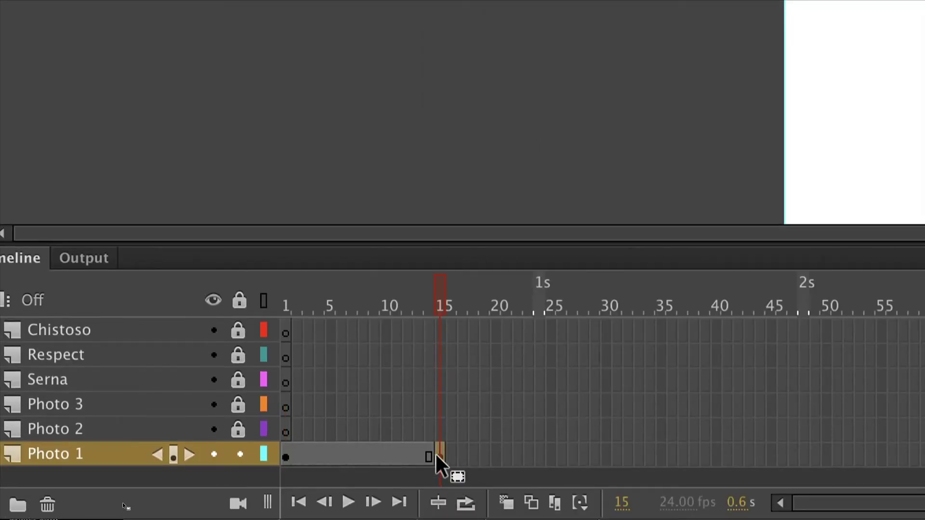
key(ctrl+z)
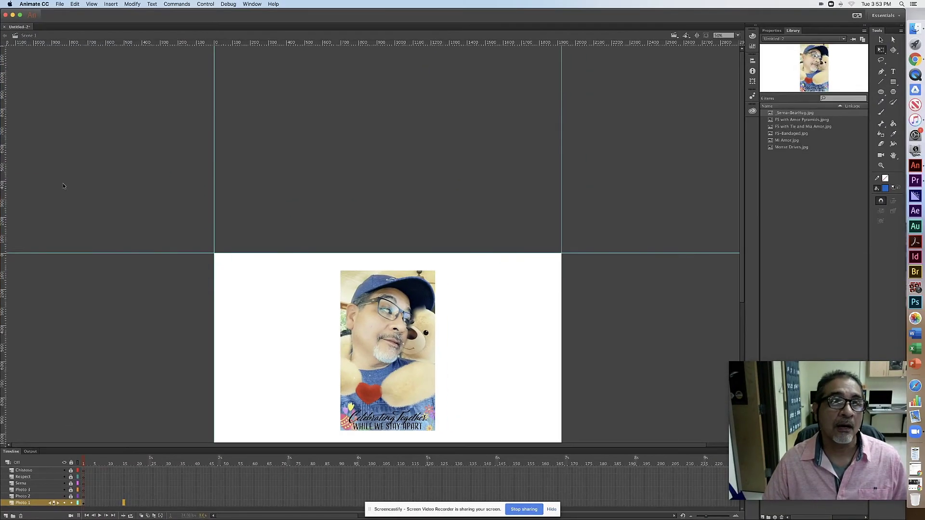
Insert a keyframe at frame 15 on the Photo 1 layer
click(110, 4)
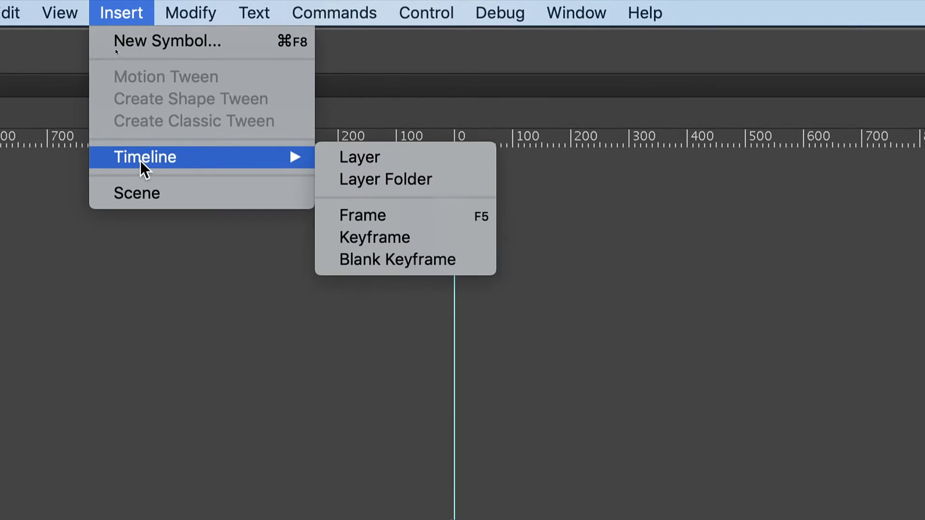
mouse_move(296, 160)
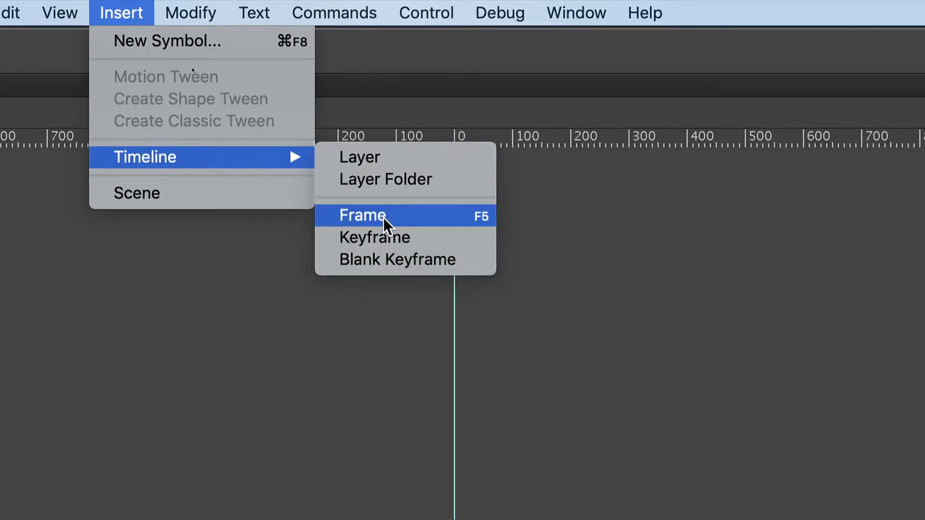
click(388, 237)
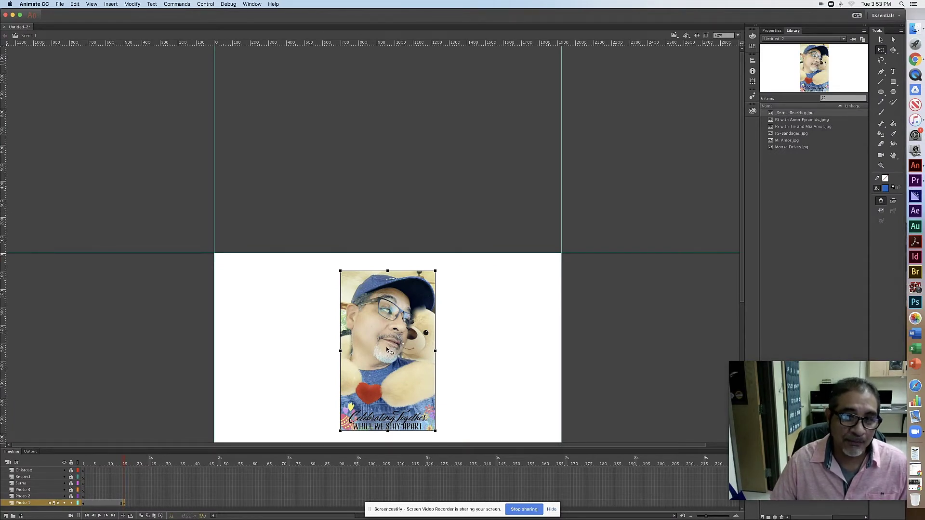
Check frames 8 and 15, then move the photo off the stage's left edge at frame 1
click(107, 504)
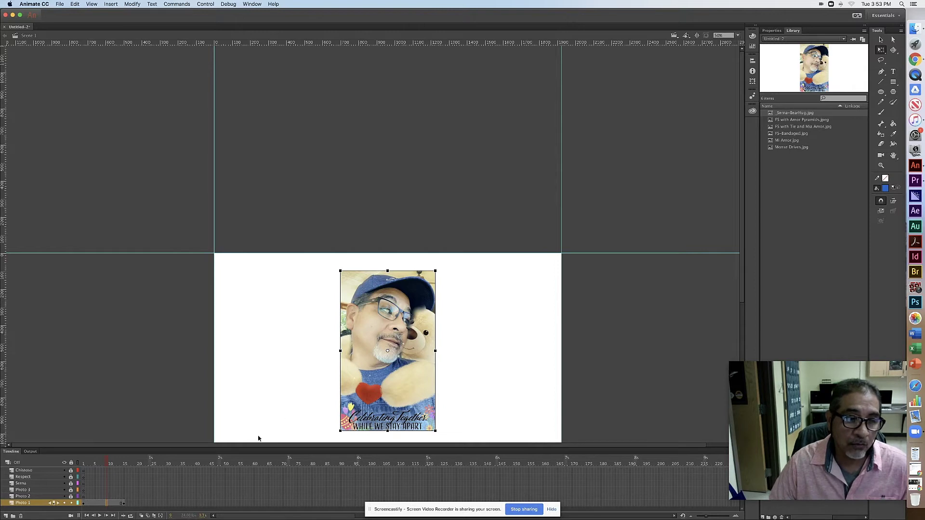
click(125, 504)
click(83, 505)
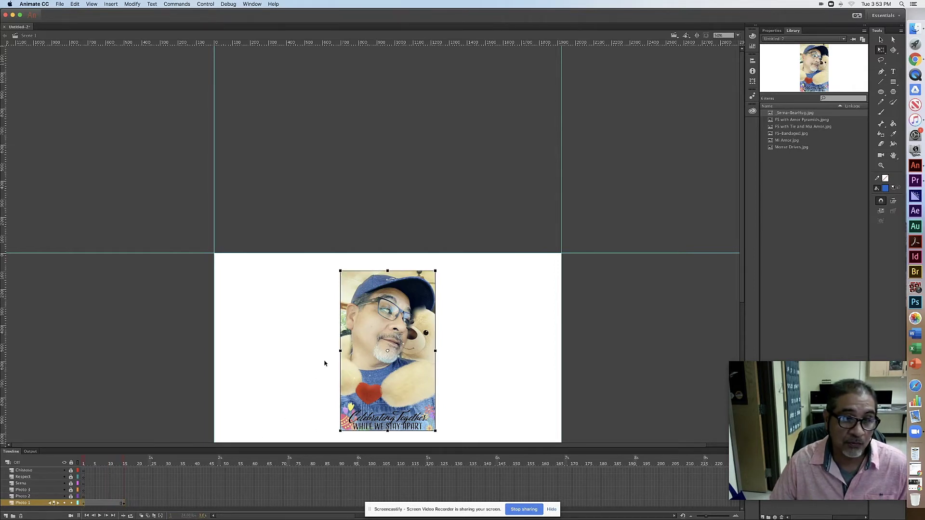
drag(409, 333, 181, 320)
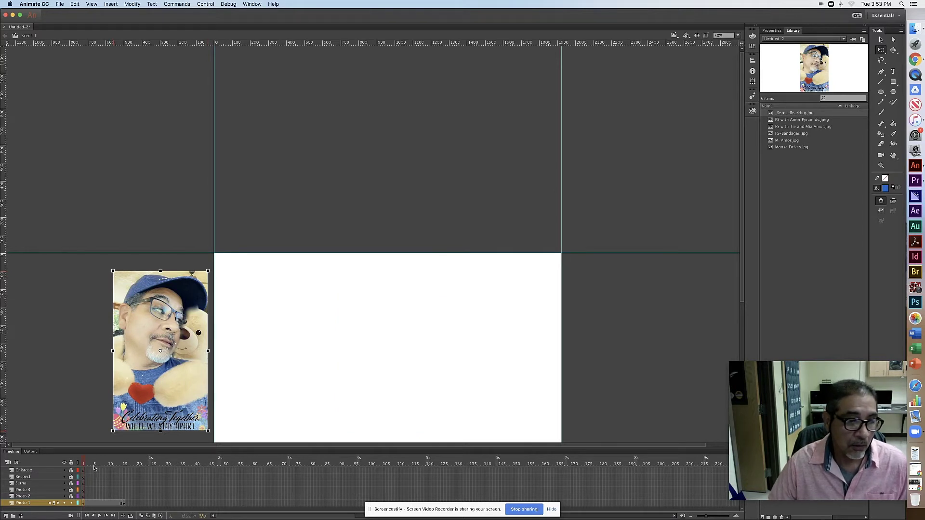
Create a classic tween on Photo 1's frames, converting the photo to a symbol
click(107, 505)
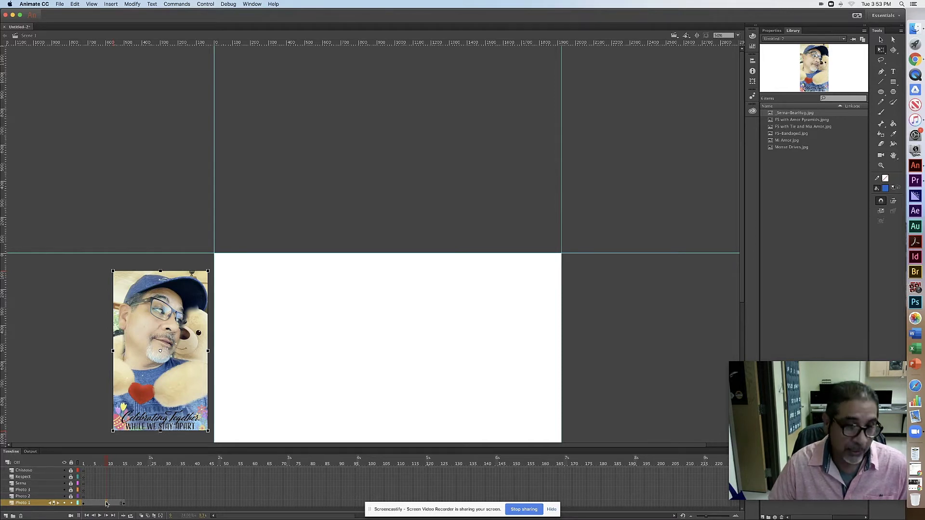
right_click(107, 504)
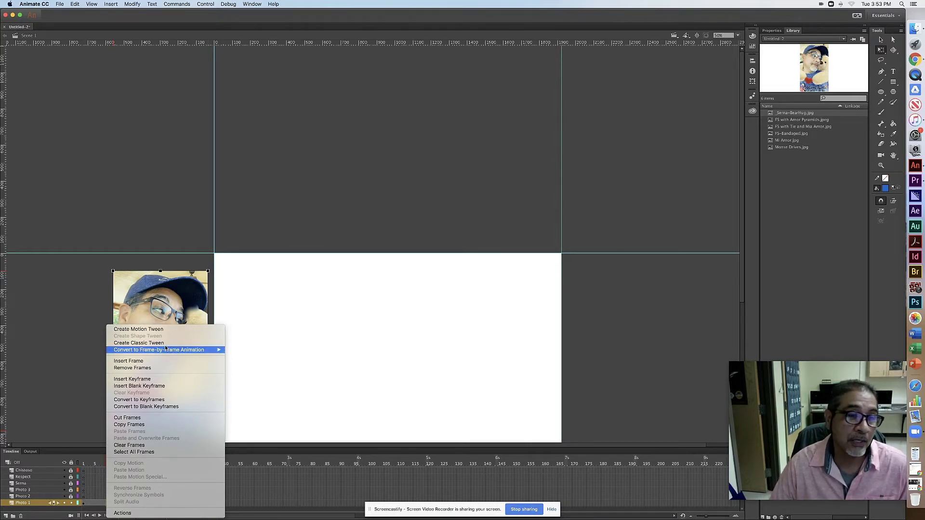
click(165, 343)
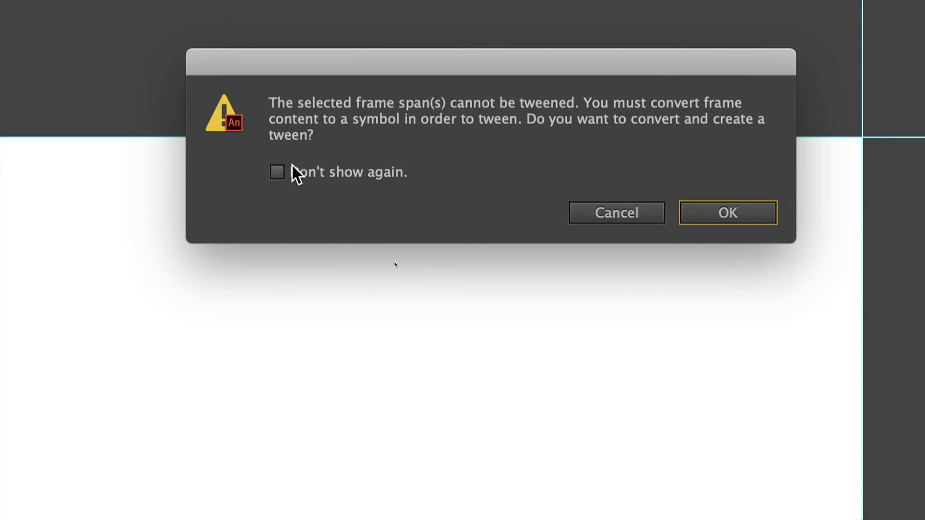
click(726, 221)
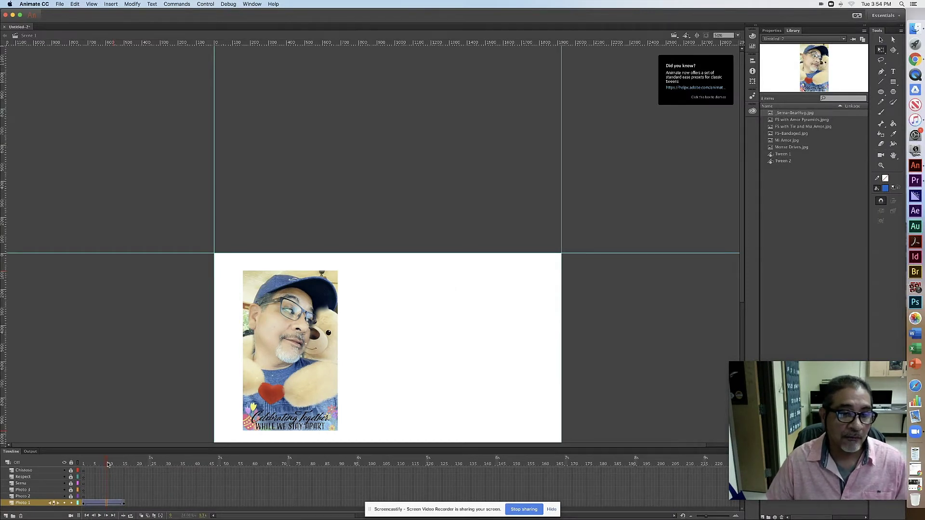
Rewind and play the animation several times to preview the slide-in
drag(100, 456, 81, 458)
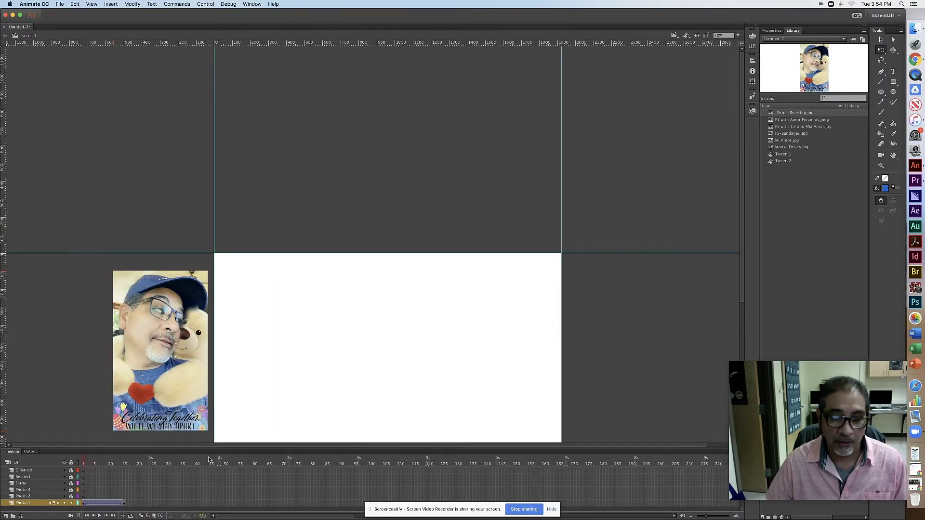
key(Return)
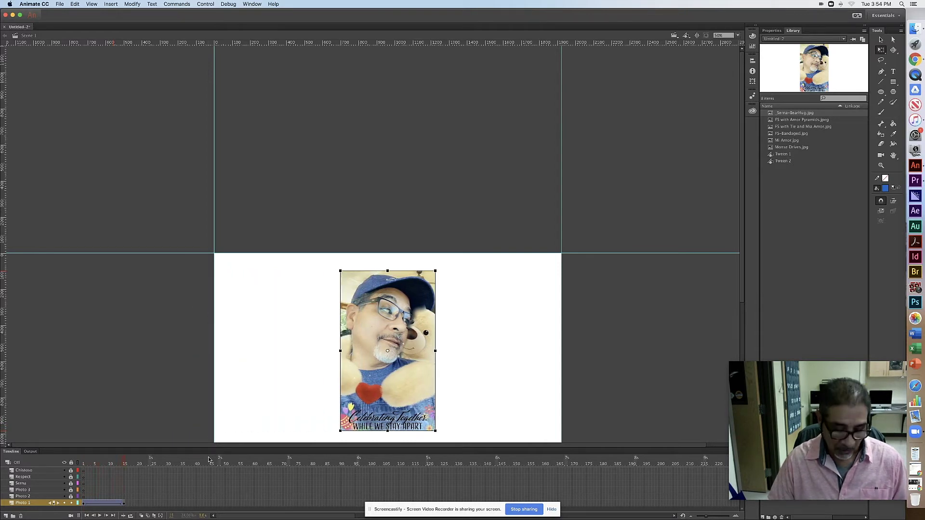
key(shift+comma)
key(Return)
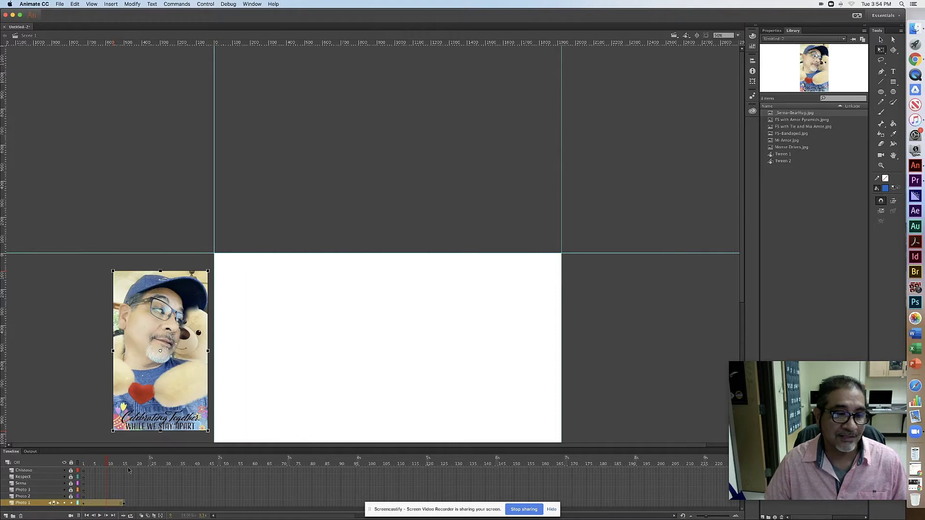
key(shift+comma)
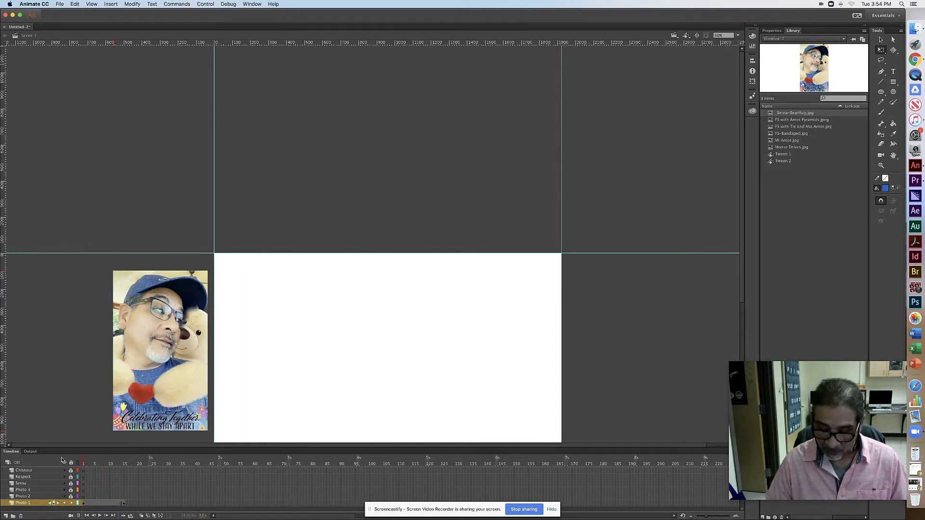
key(Return)
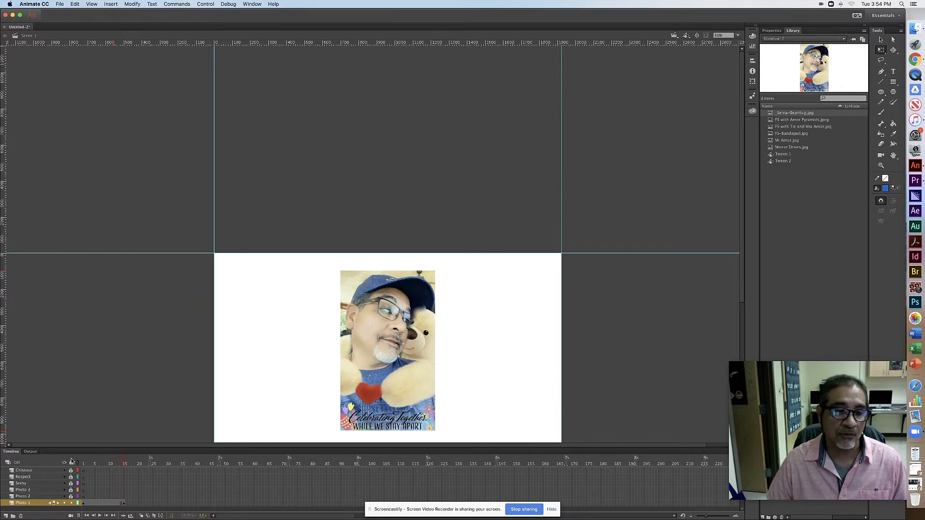
Reapply the classic tween at frame 8, preview the slide-in, then select Photo 2's frame 10
click(103, 504)
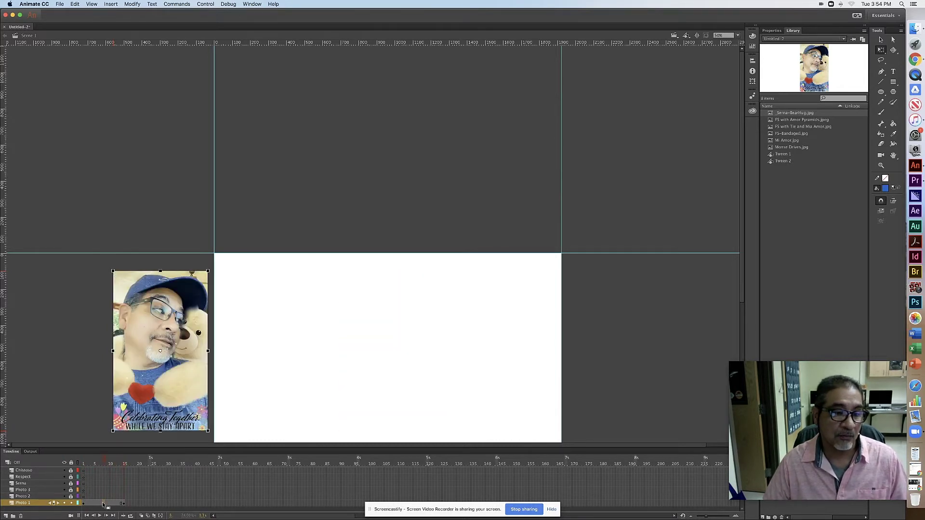
click(111, 4)
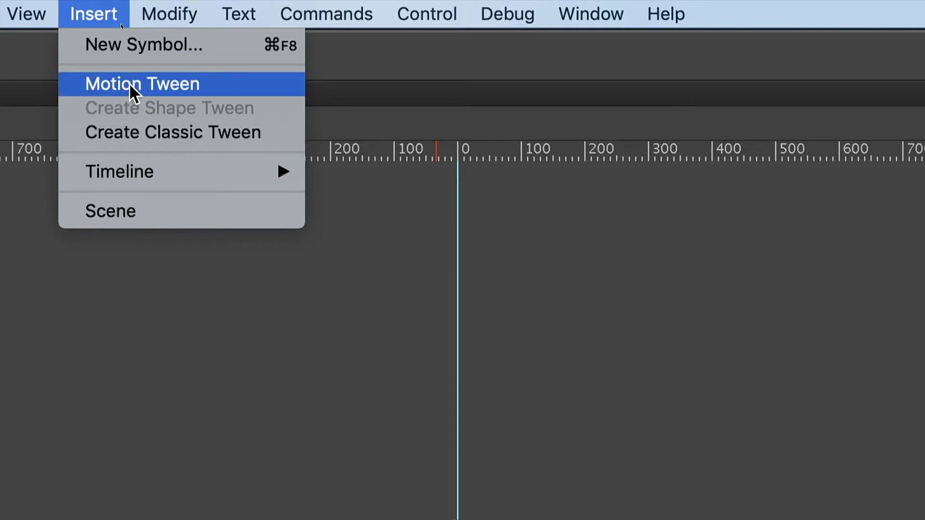
click(129, 137)
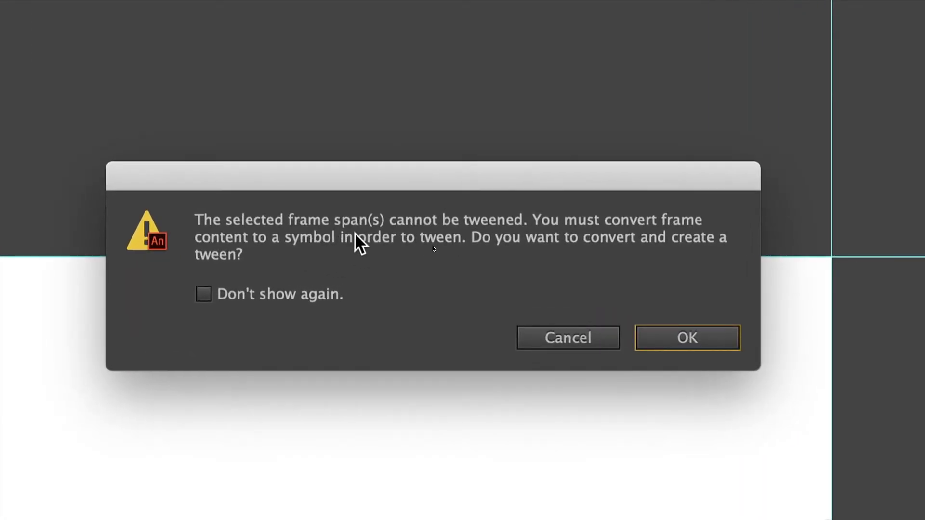
click(690, 330)
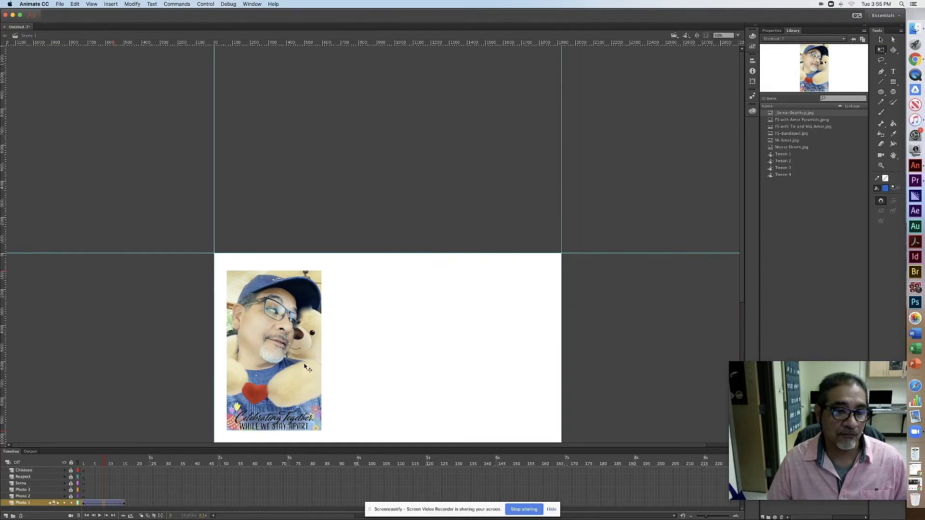
click(83, 463)
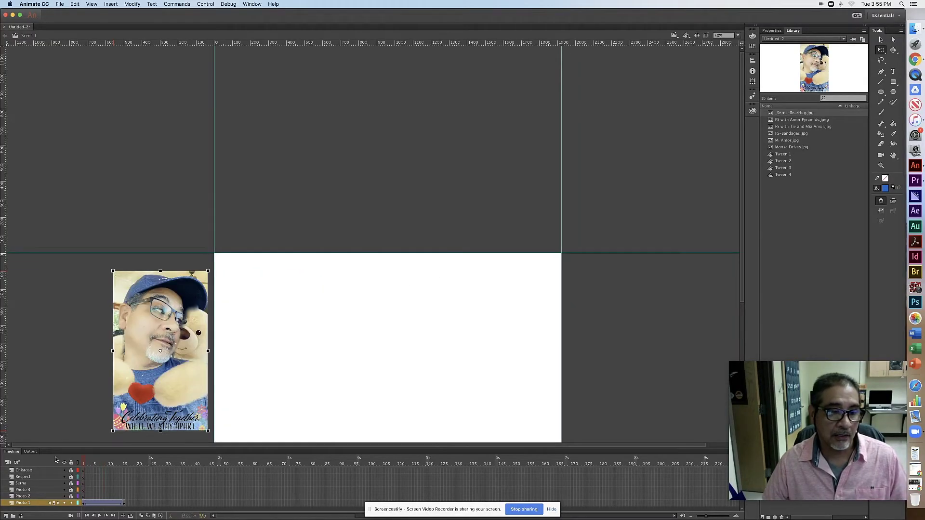
key(Return)
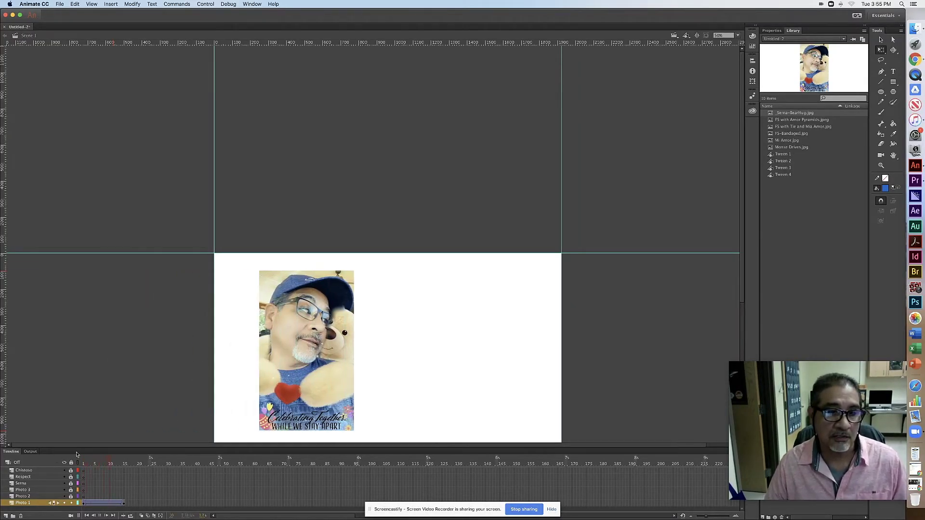
drag(124, 464, 85, 467)
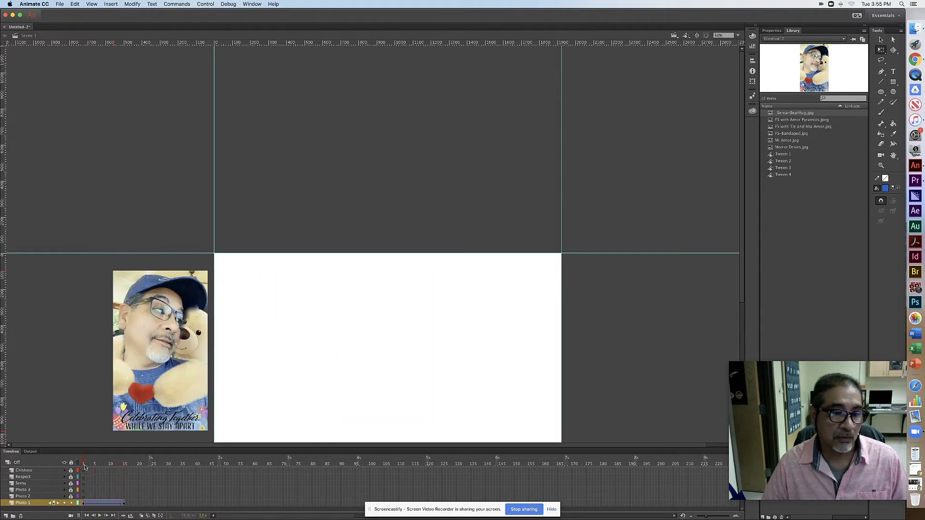
click(110, 497)
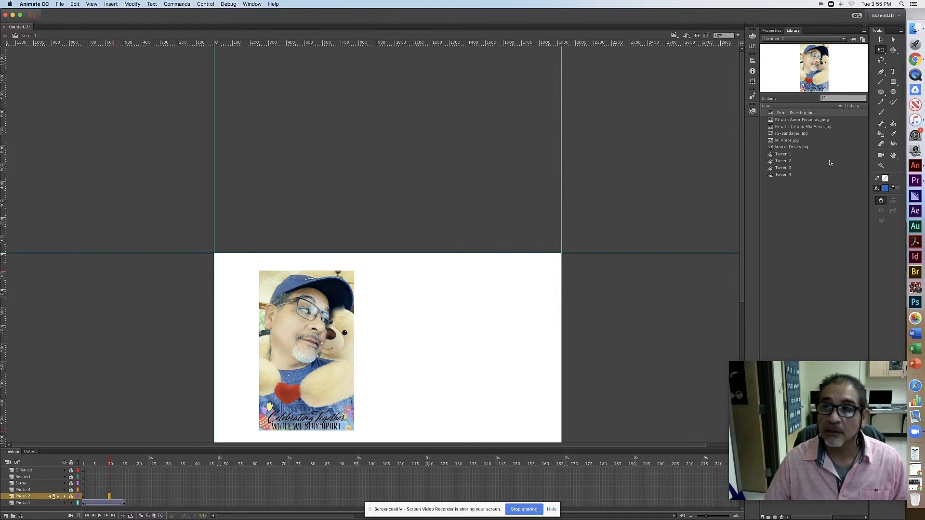
Preview the bandaged and pyramids photos in the library and lock the Photo 1 layer
click(782, 134)
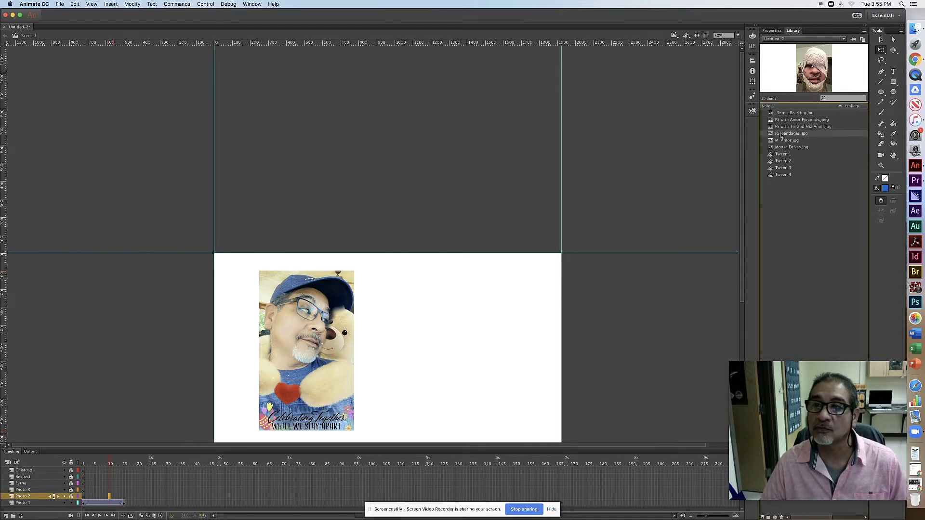
drag(791, 121, 328, 289)
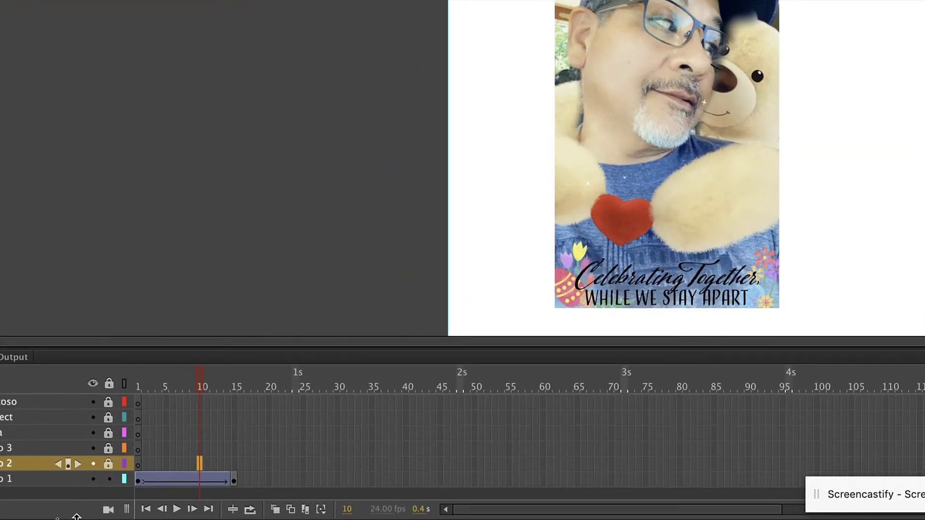
click(109, 479)
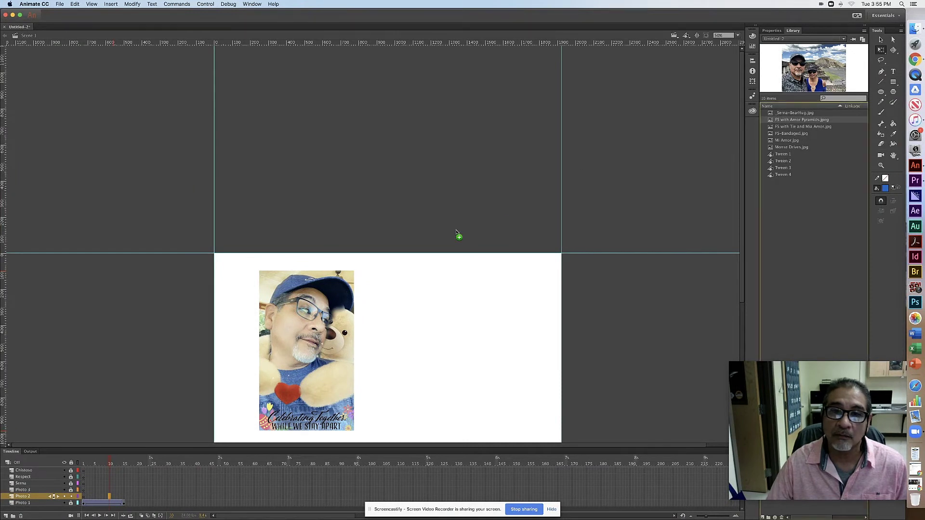
Add a keyframe at frame 10 on Photo 2 and place the pyramids photo on the stage
click(109, 497)
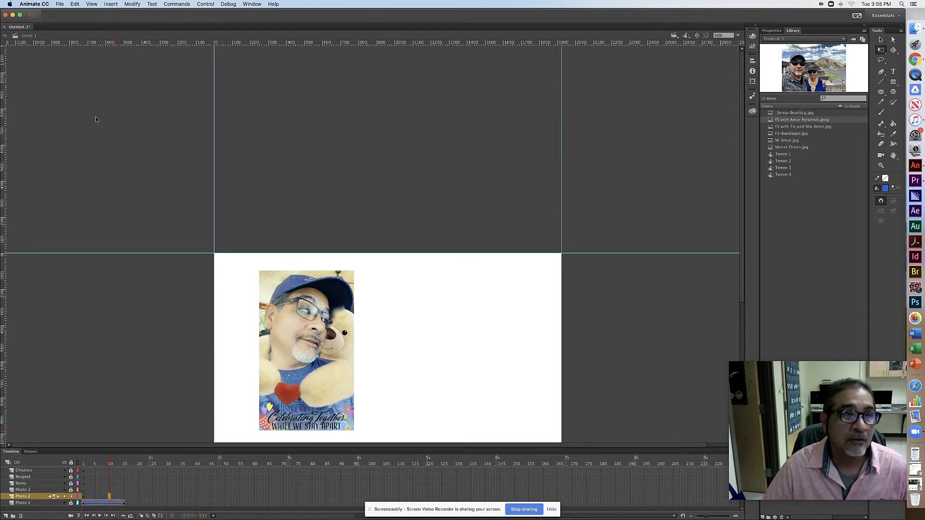
click(110, 6)
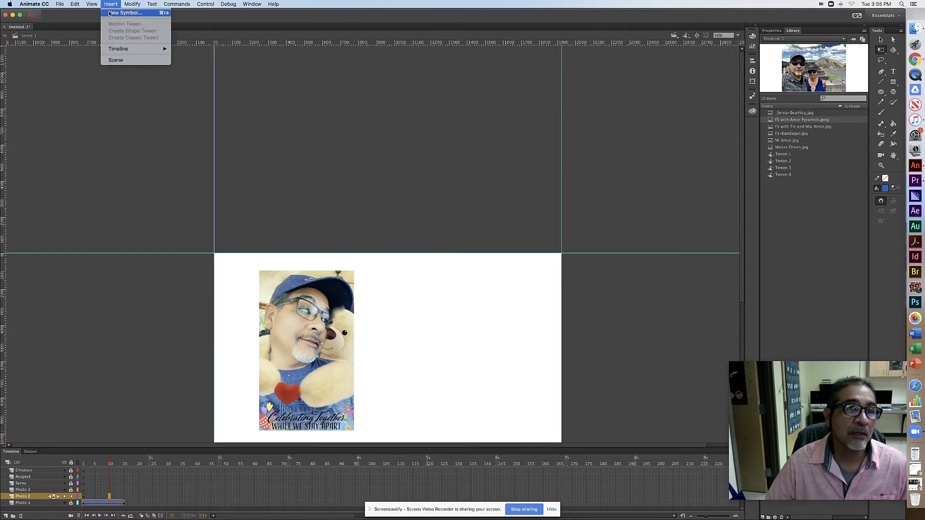
mouse_move(118, 50)
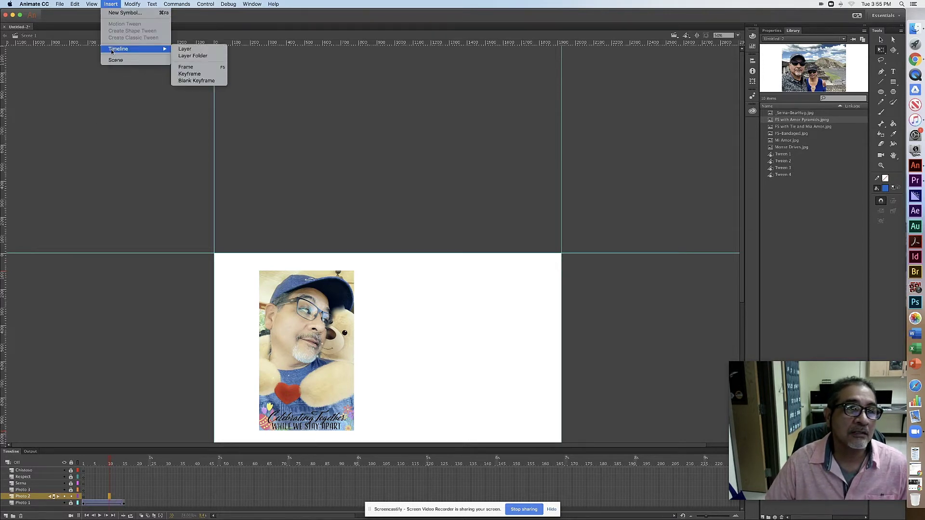
click(202, 76)
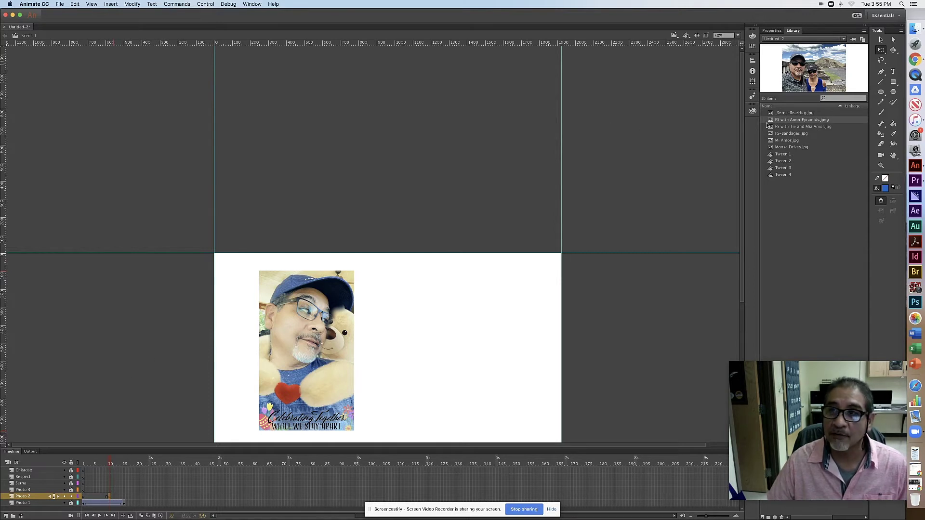
drag(771, 121, 332, 324)
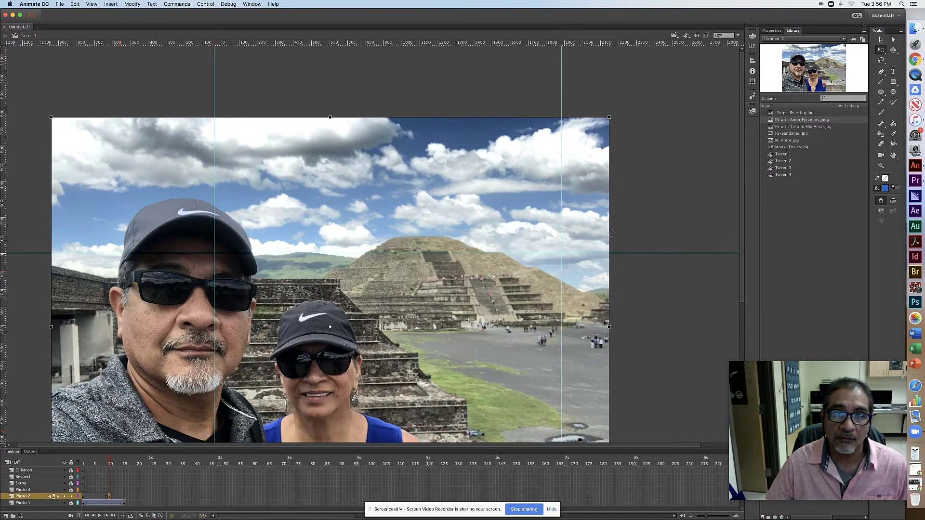
Zoom out to Fit in Window and roughly shrink the pyramids photo toward stage size
key(super+minus)
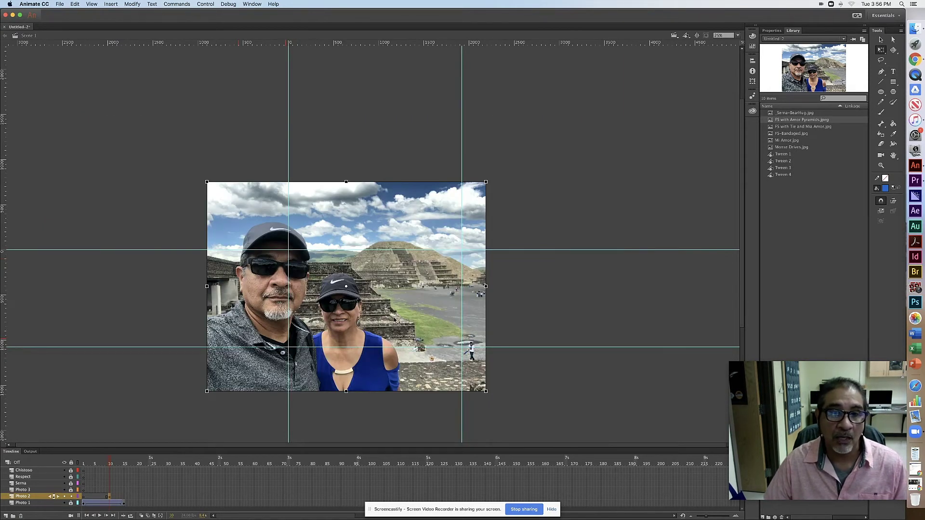
drag(486, 391, 417, 326)
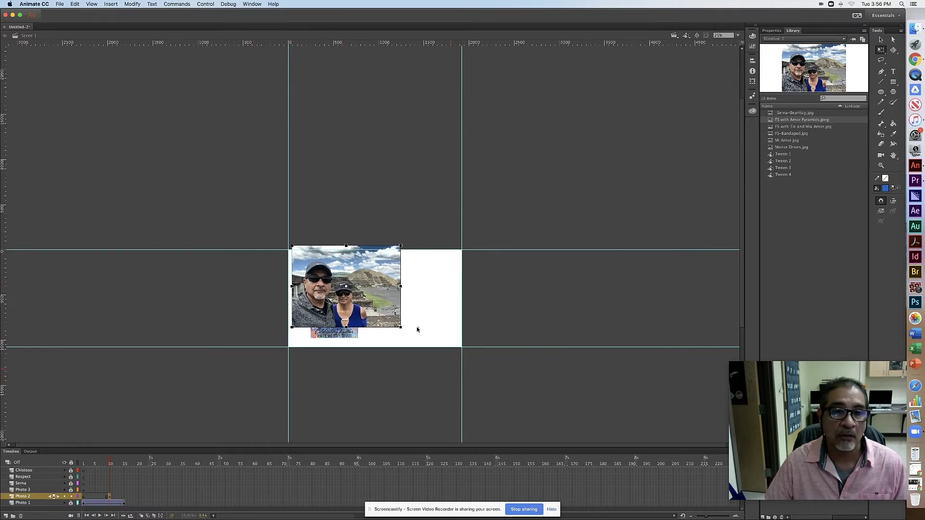
click(736, 36)
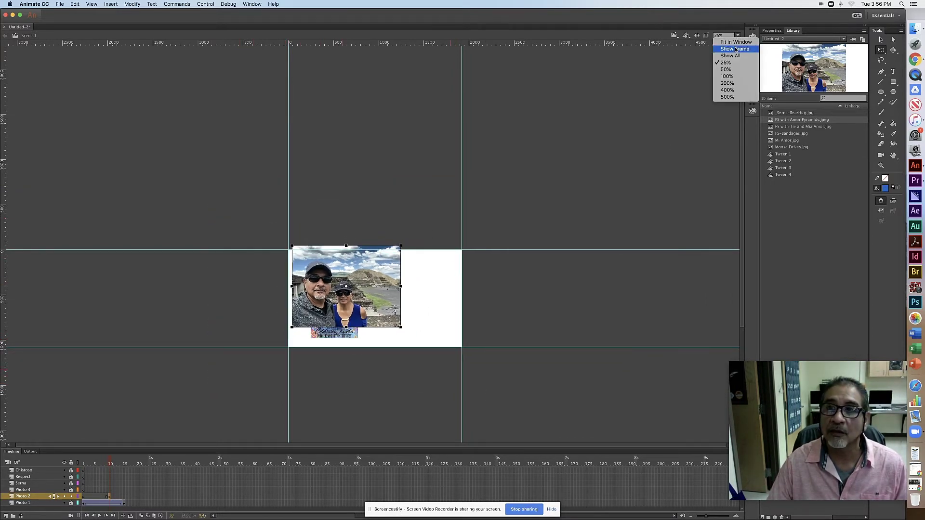
click(736, 43)
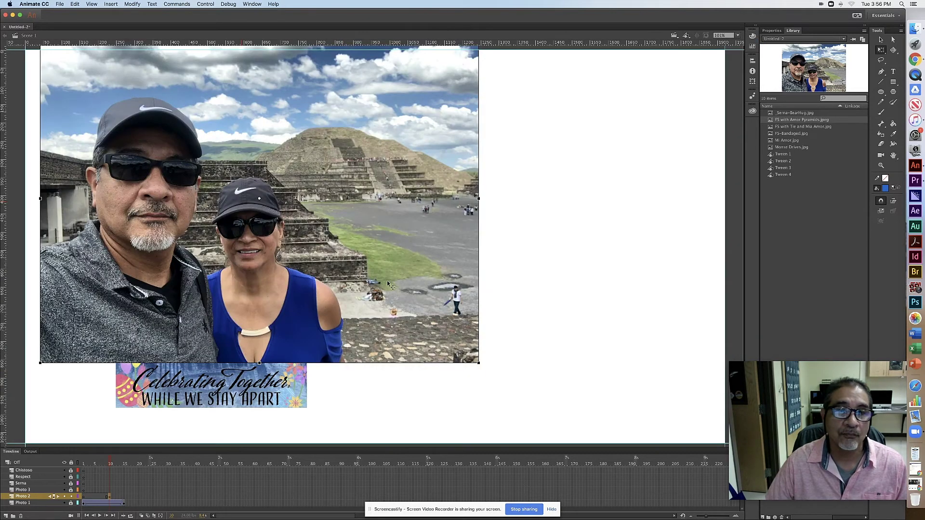
click(700, 35)
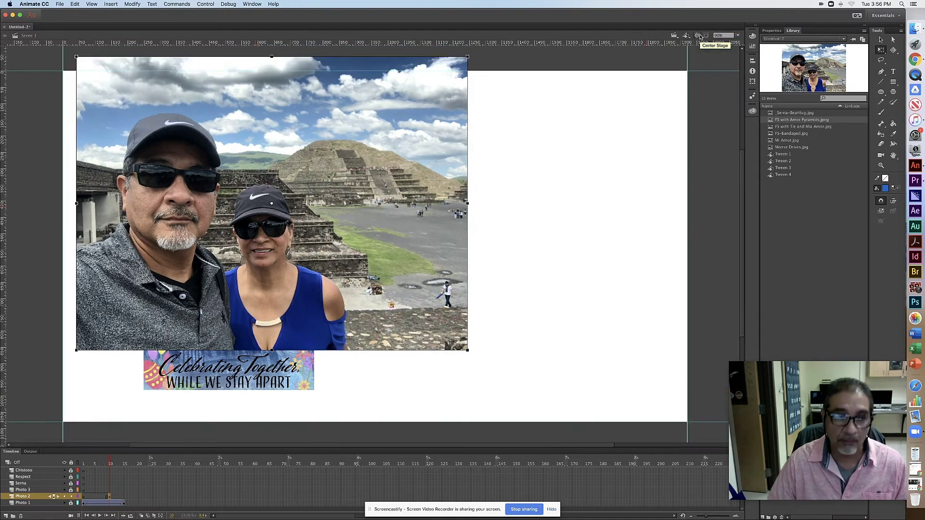
scroll(437, 184, left, 5)
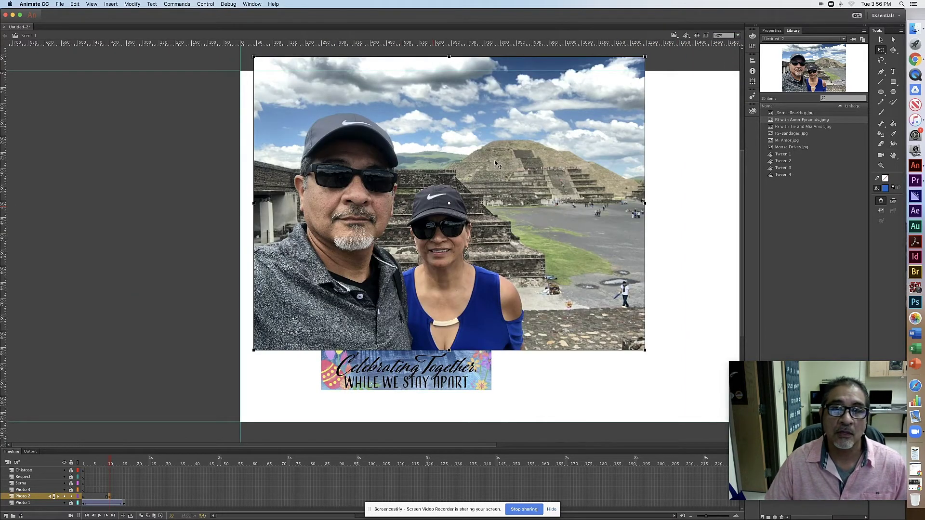
Move the pyramids photo onto the stage and scale it down to fit inside
drag(495, 163, 568, 209)
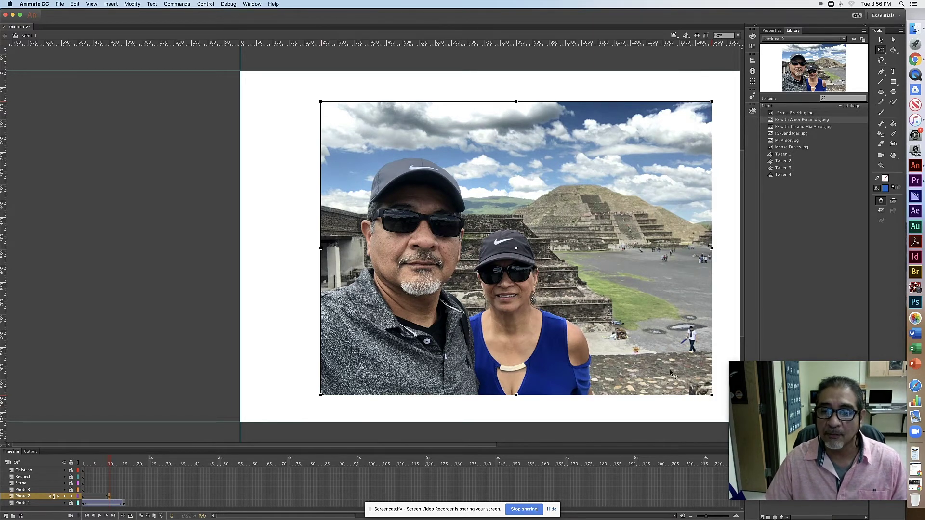
drag(712, 395, 674, 375)
key(super+z)
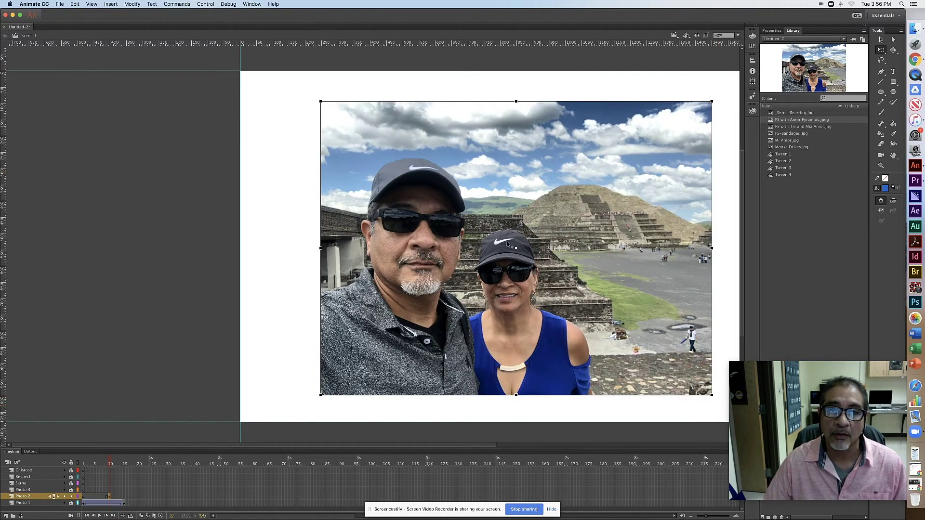
drag(516, 248, 403, 166)
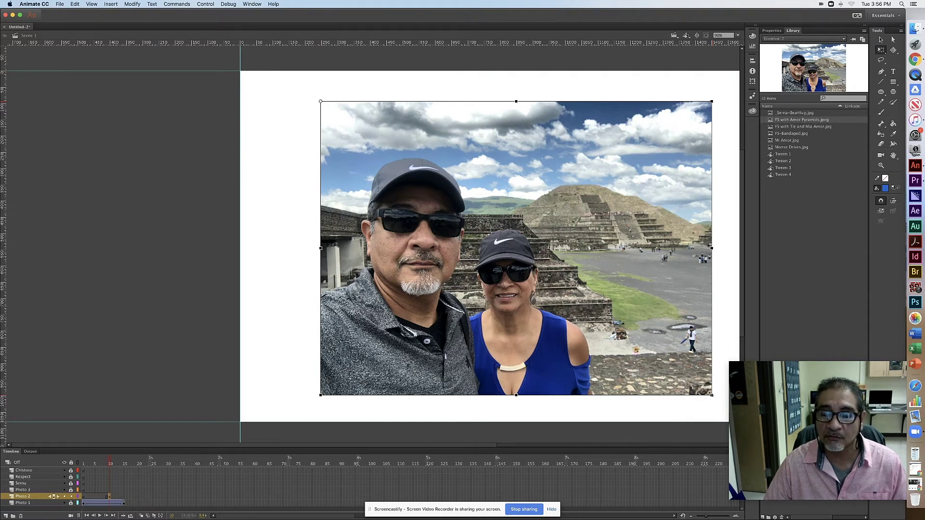
mouse_move(712, 394)
mouse_down()
mouse_move(667, 366)
mouse_move(705, 393)
mouse_up()
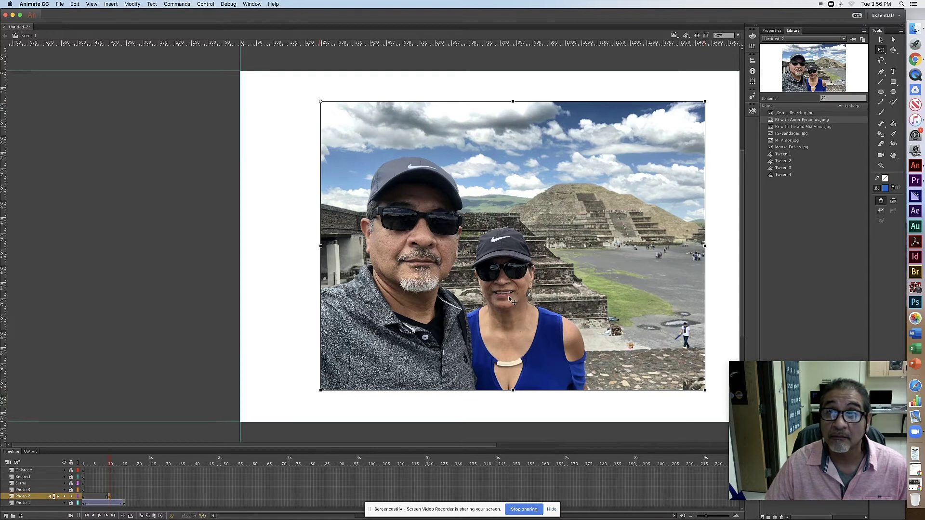
Align the pyramids photo to the stage's horizontal and vertical centre, then scrub the timeline to check
click(753, 63)
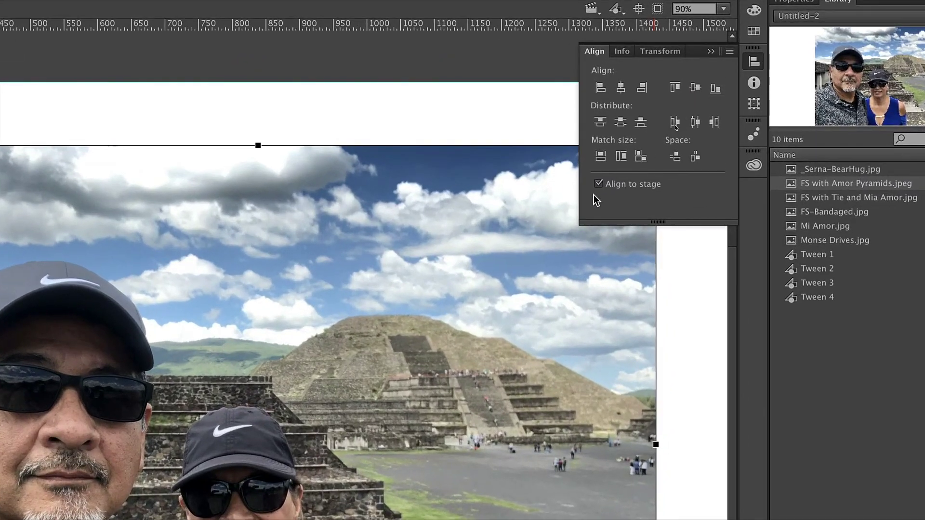
click(622, 87)
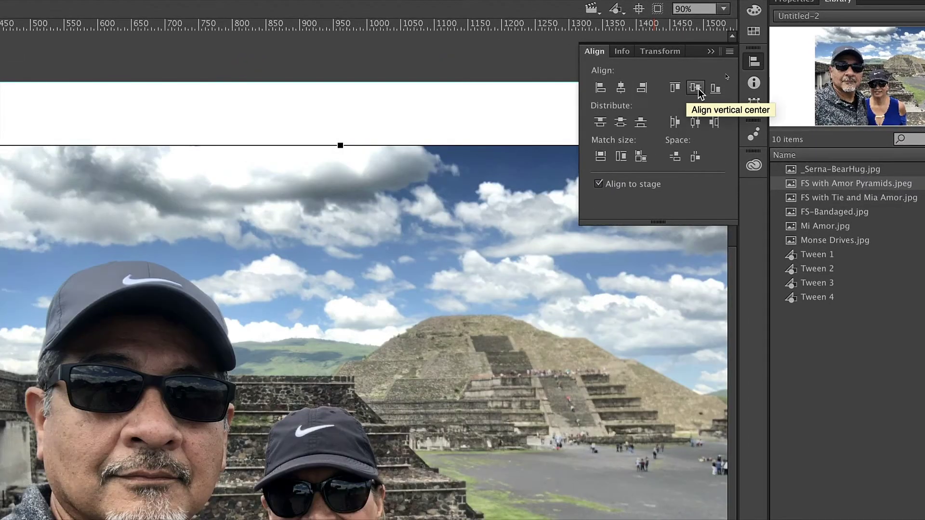
click(696, 88)
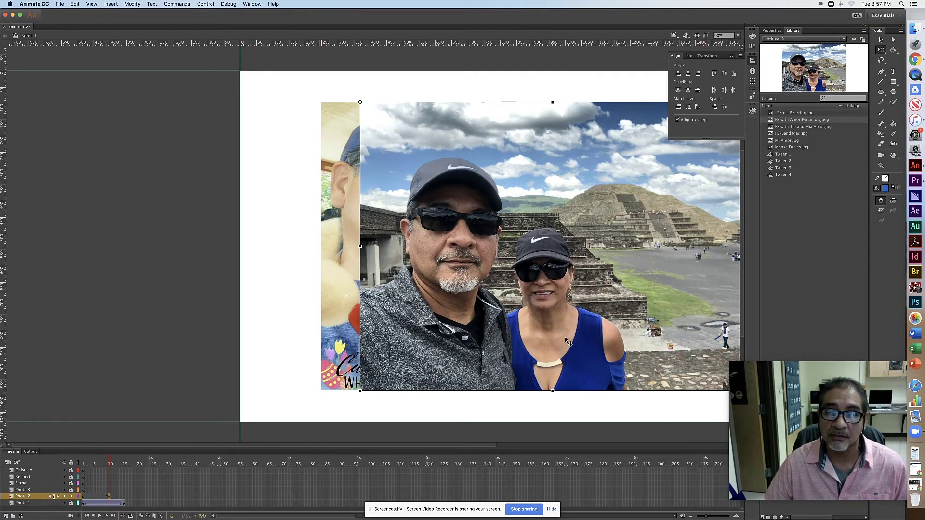
drag(484, 448, 573, 448)
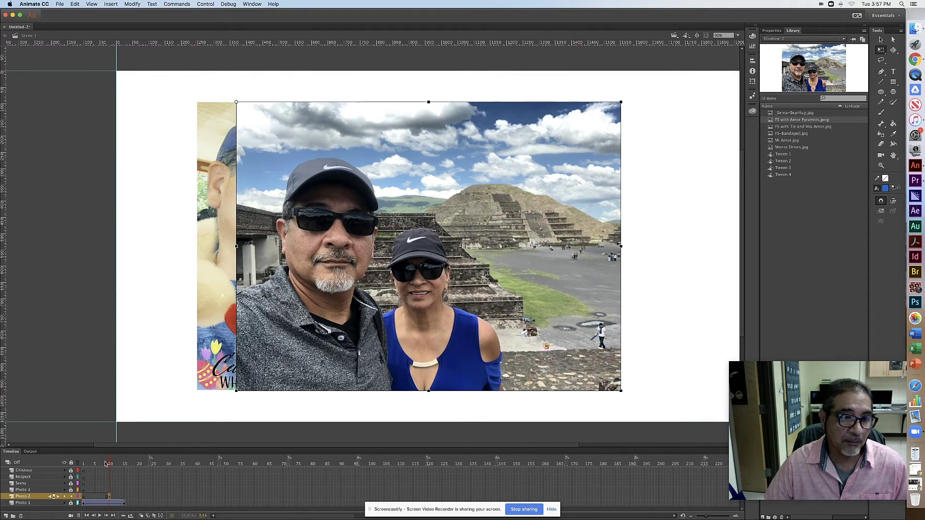
mouse_move(106, 466)
mouse_down()
mouse_move(92, 467)
mouse_move(117, 468)
mouse_move(107, 467)
mouse_up()
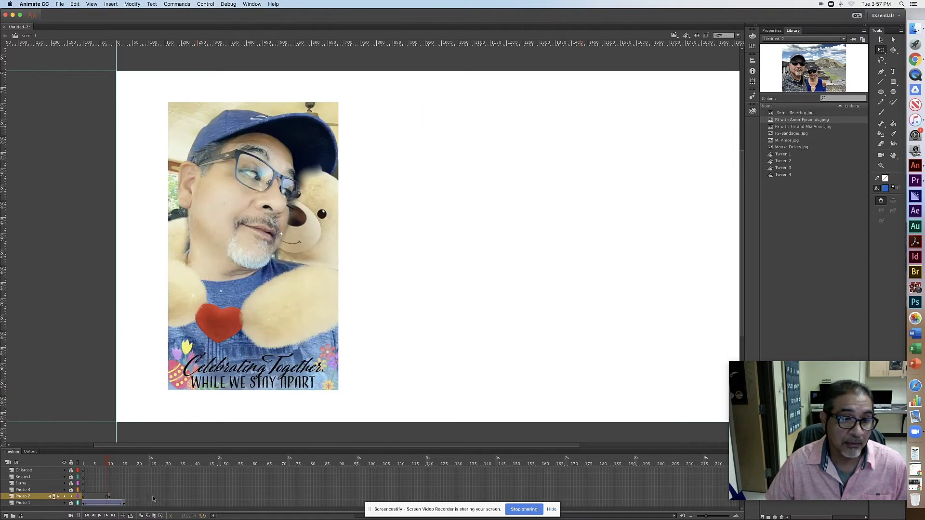
Preview the animation, cancel the Photo 2 classic tween warning, and undo the extra frames
key(Return)
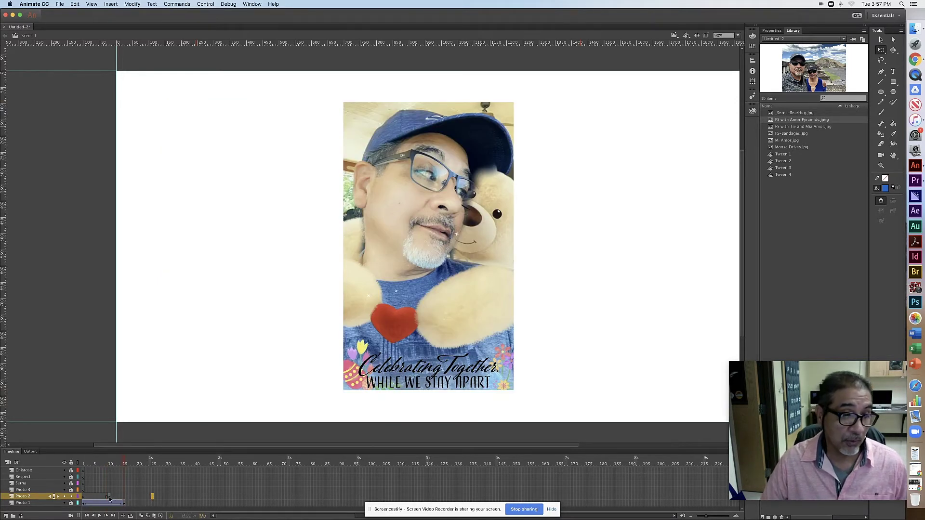
key(Return)
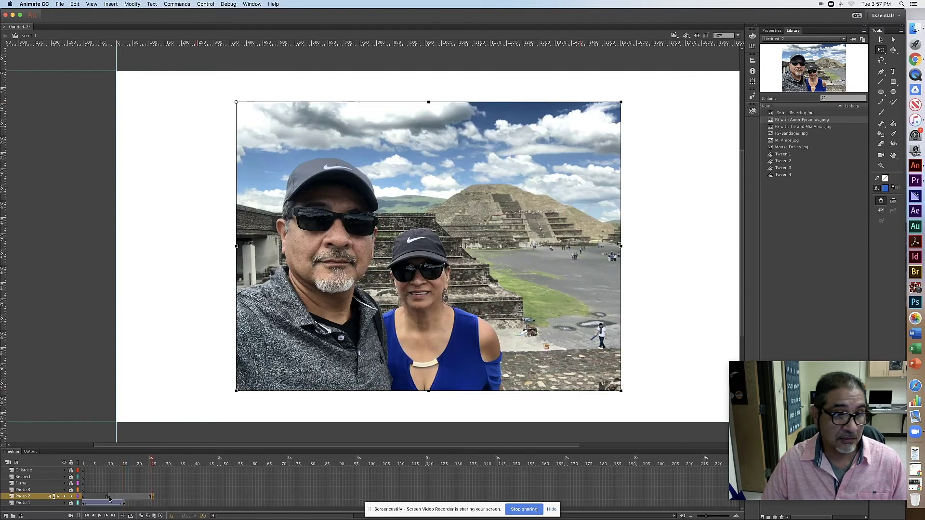
click(132, 499)
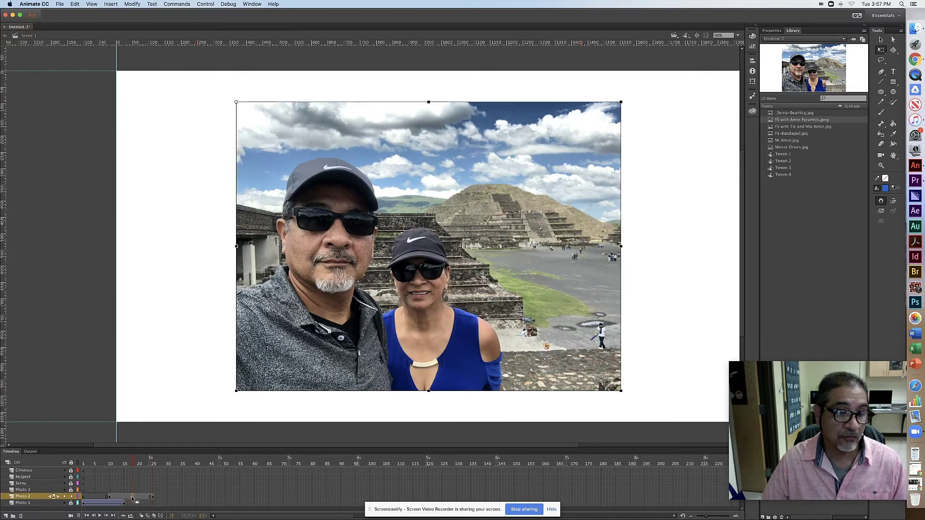
right_click(132, 499)
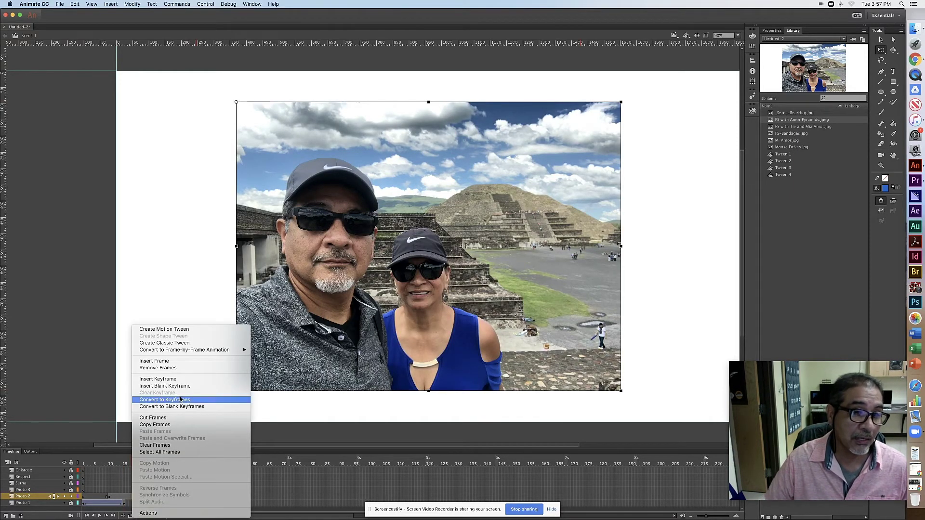
click(182, 344)
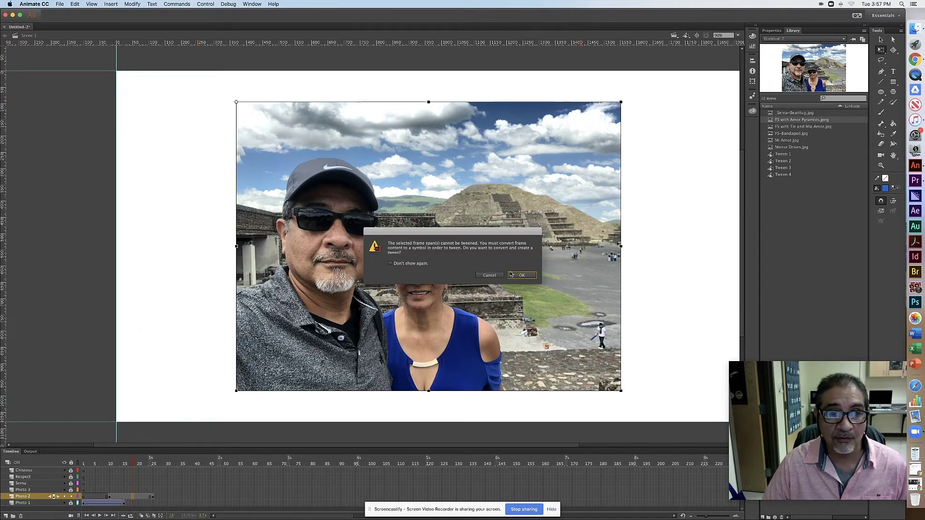
click(490, 275)
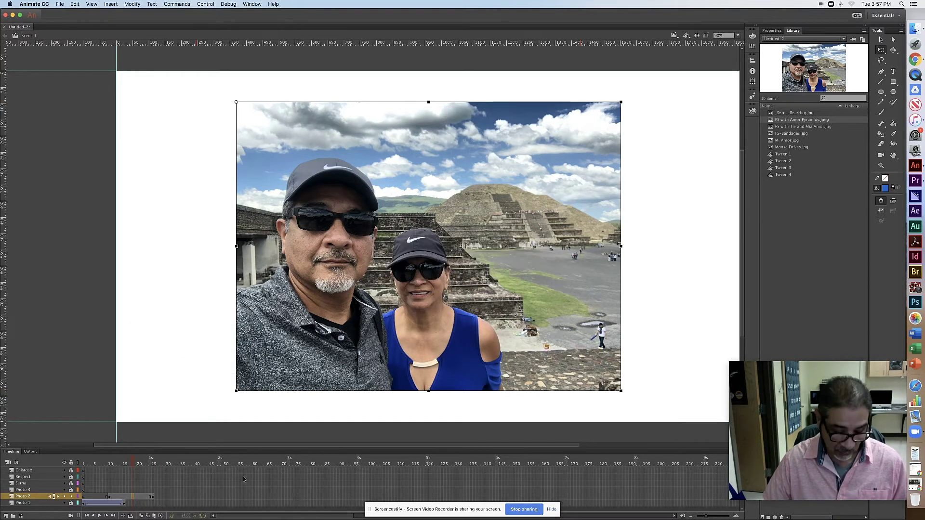
key(super+z)
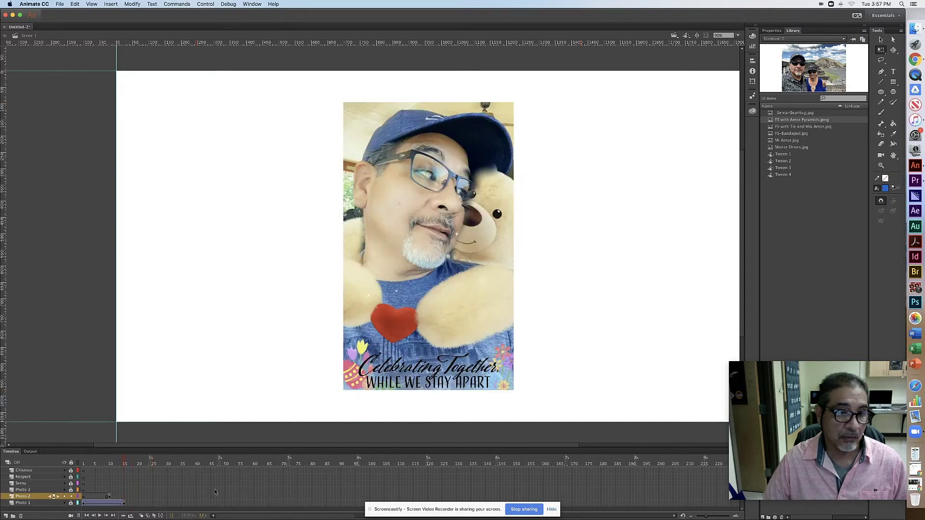
Select the pyramid photo at frame 10 of Photo 2 with the Selection tool
click(109, 497)
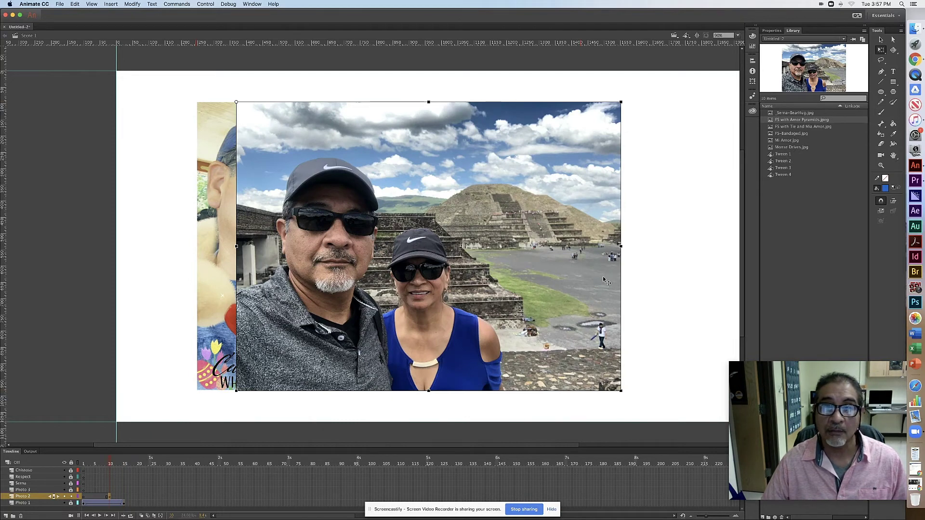
click(882, 40)
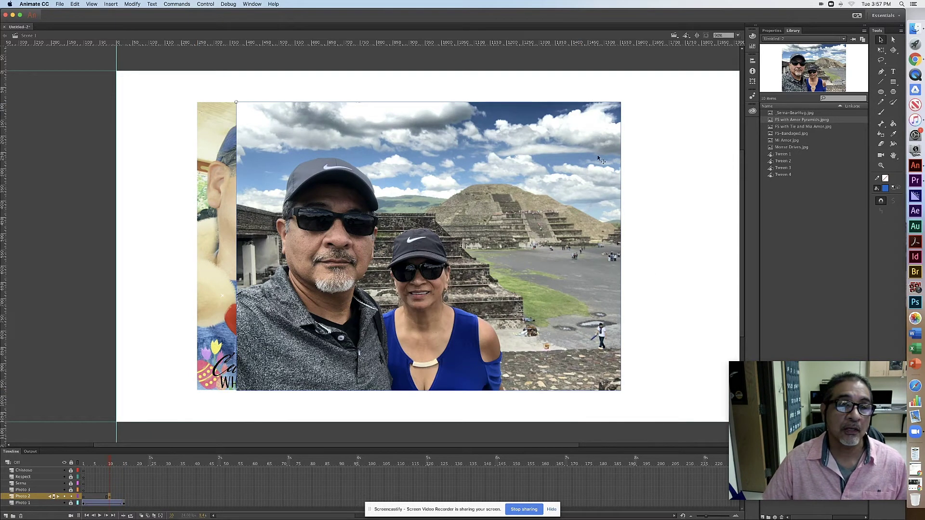
click(133, 4)
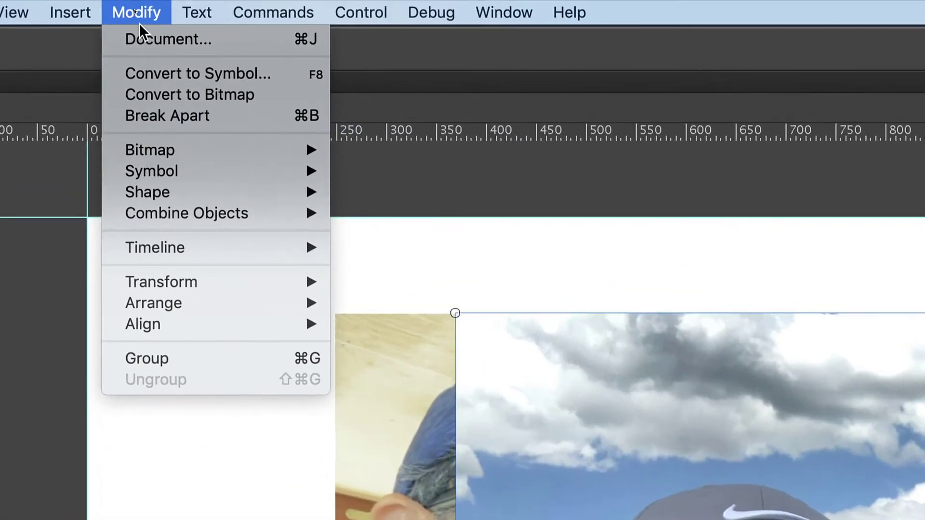
Convert the pyramid photo into a Movie Clip symbol named 'FSMS Mexico'
click(167, 52)
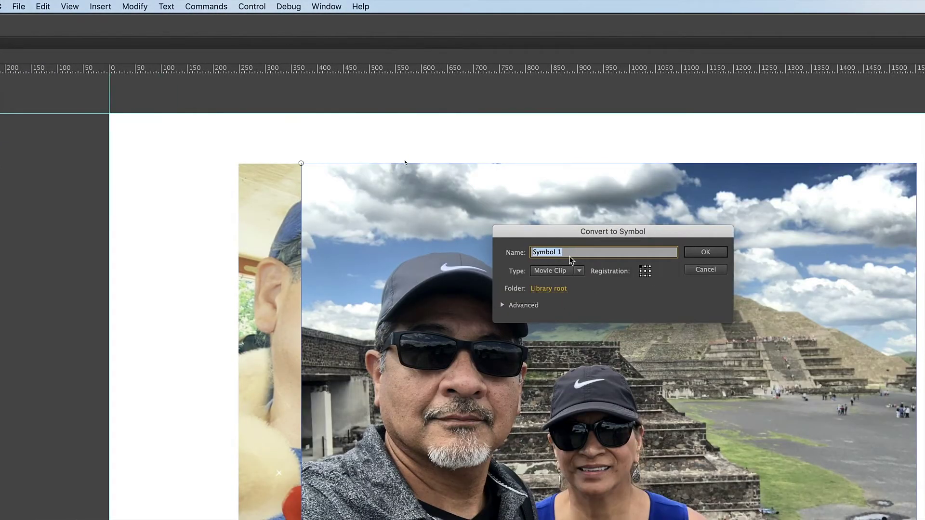
text(FS)
text(MS Meci)
text(ico)
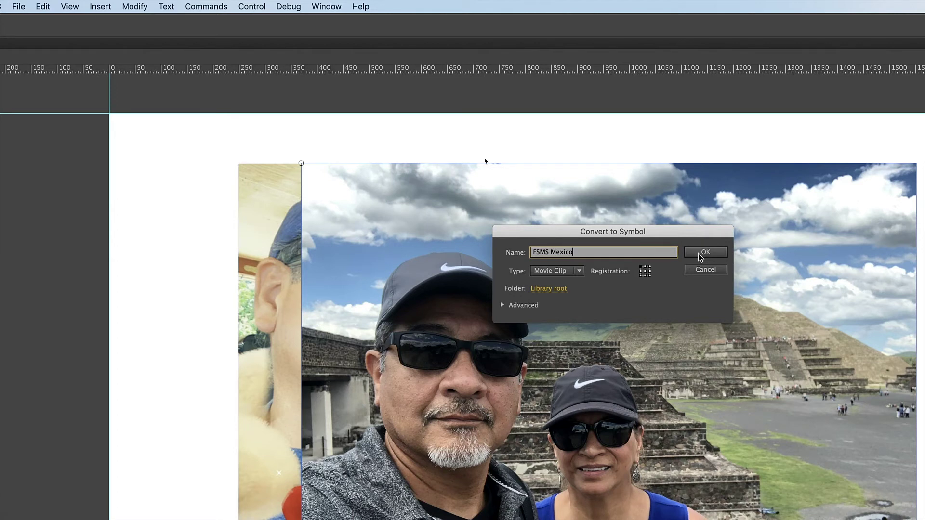
click(646, 270)
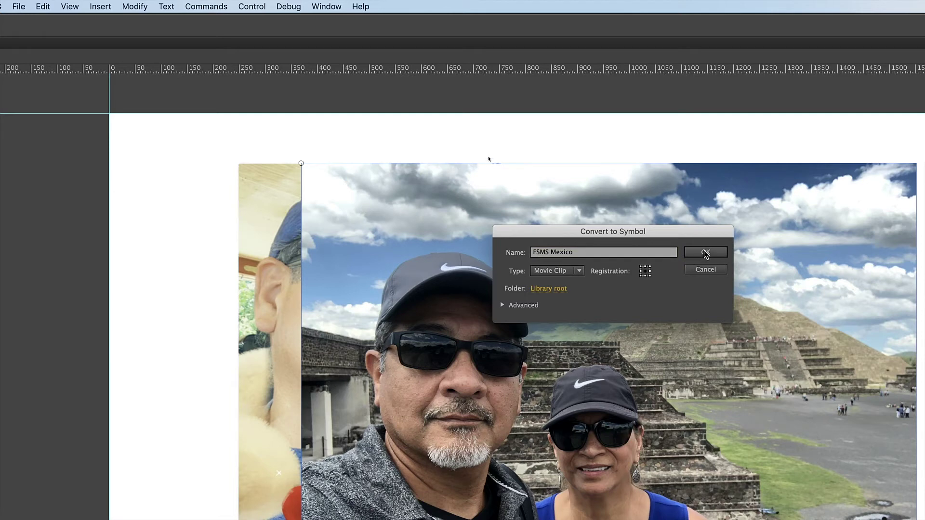
click(690, 253)
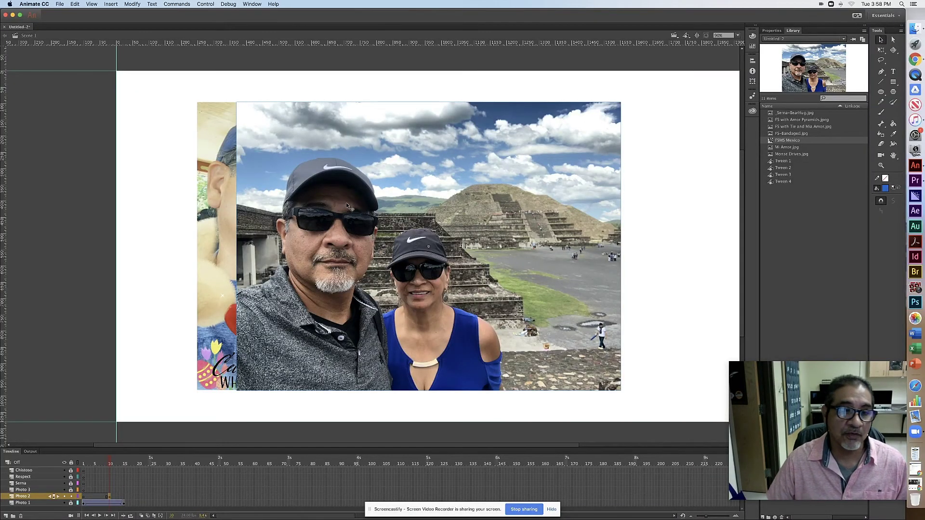
Extend Photo 2 to frame 25 and add a classic tween across its frames
click(152, 496)
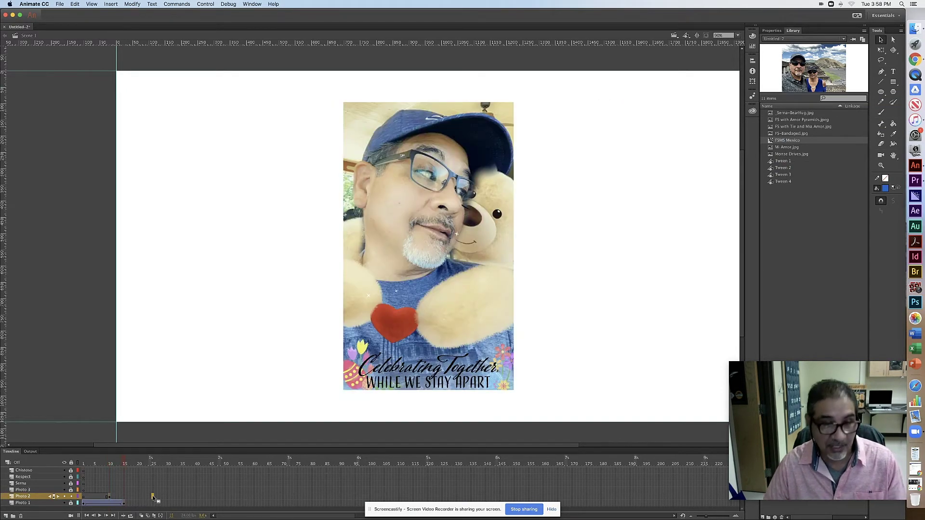
key(F5)
click(134, 497)
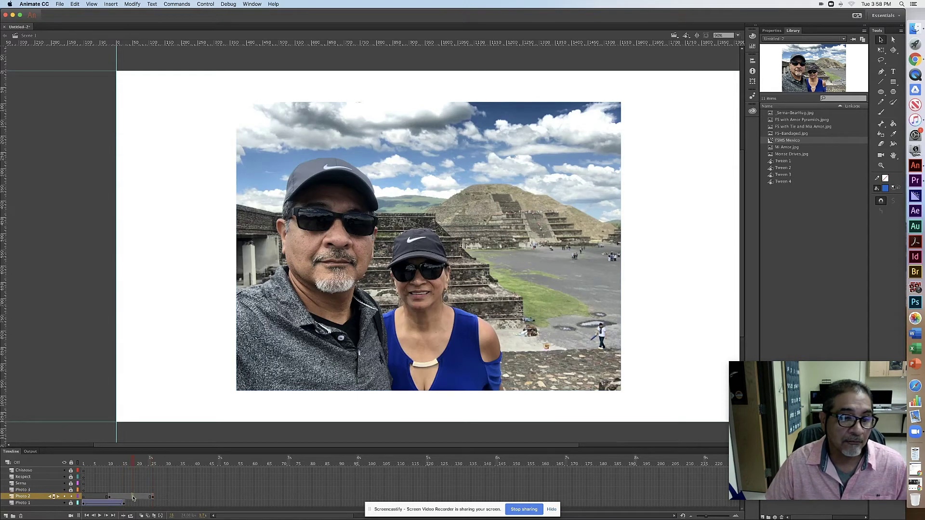
click(133, 497)
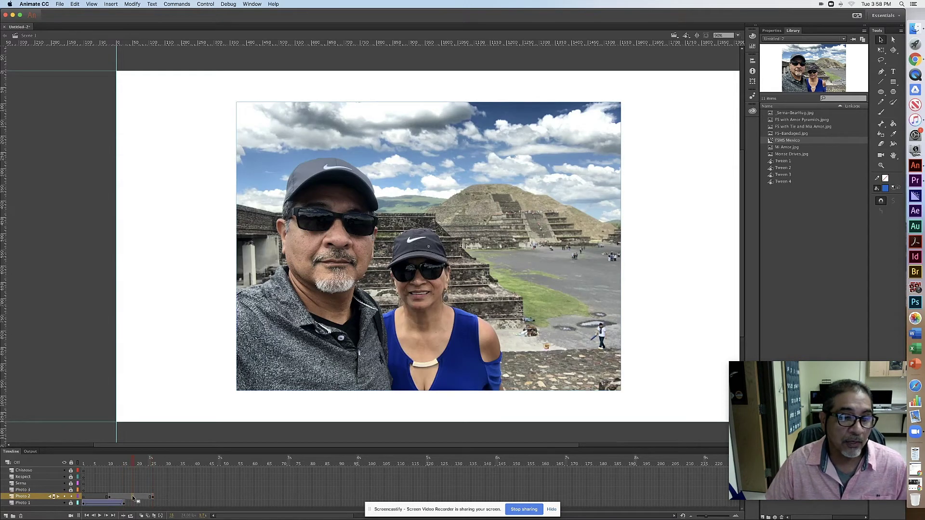
click(110, 3)
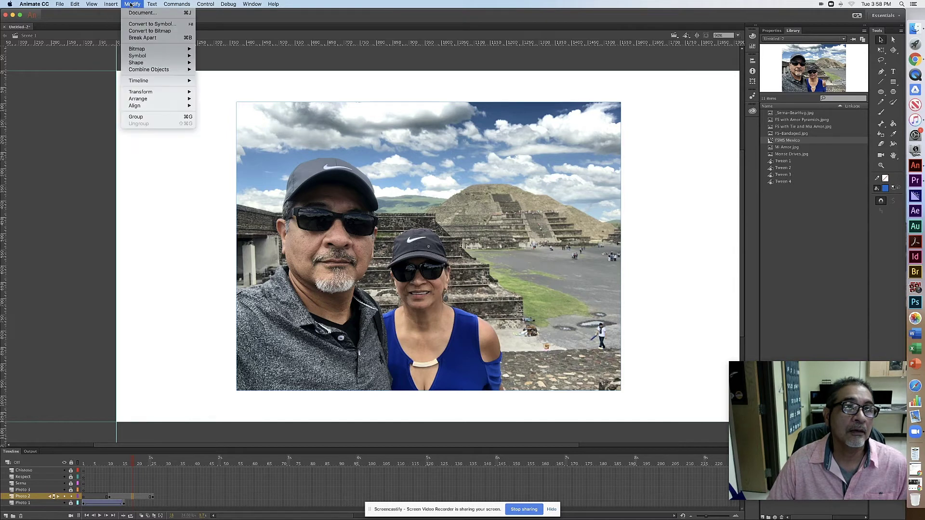
click(120, 39)
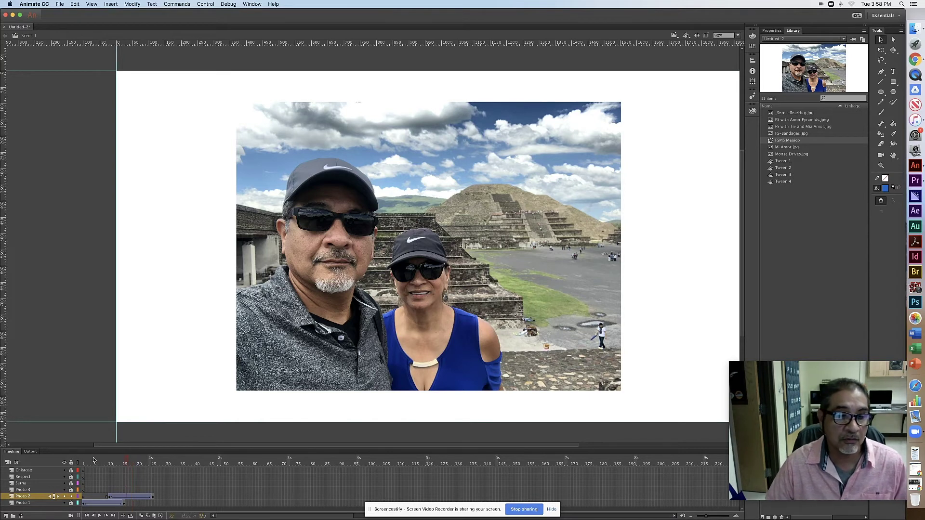
Rewind and play the tween, then view the FSMS Mexico instance's properties at frame 10
drag(94, 460, 69, 462)
key(Return)
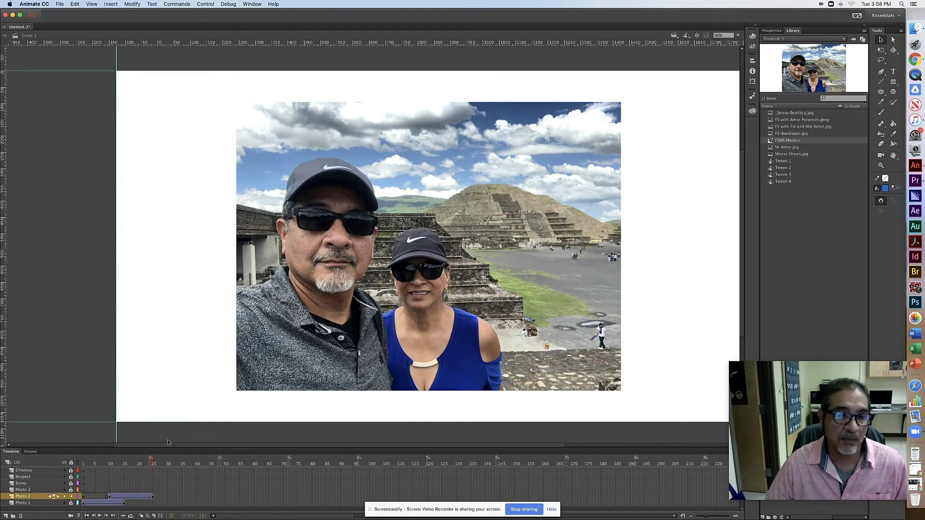
click(110, 499)
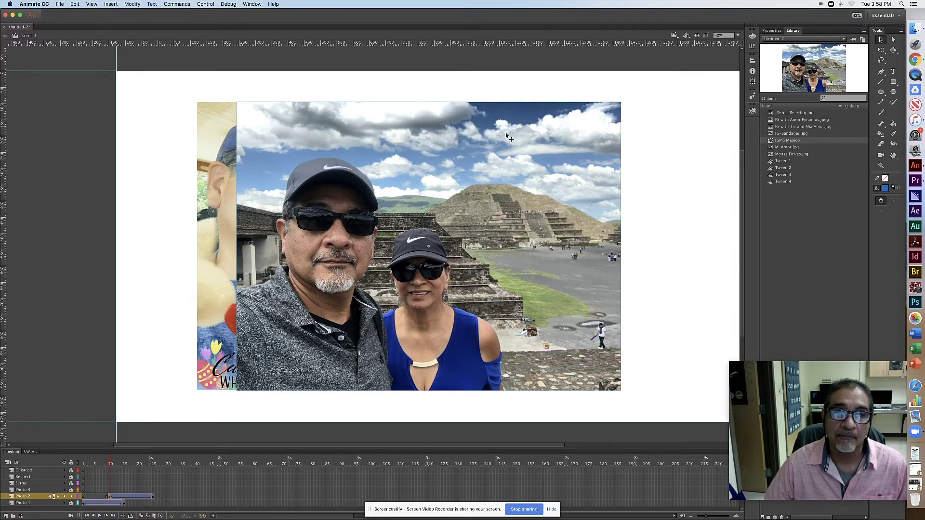
click(771, 30)
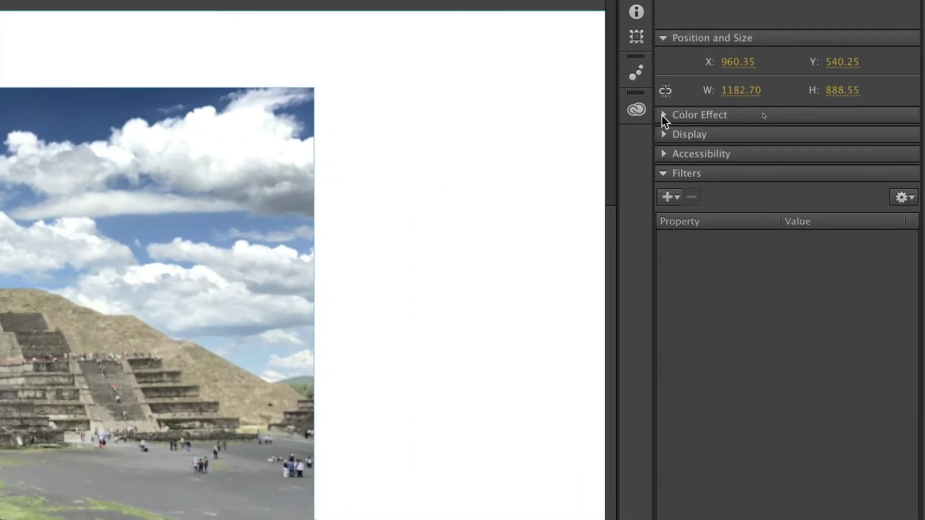
Set the FSMS Mexico instance's Color Effect to Alpha 0% and play the fade-in
click(664, 115)
click(819, 139)
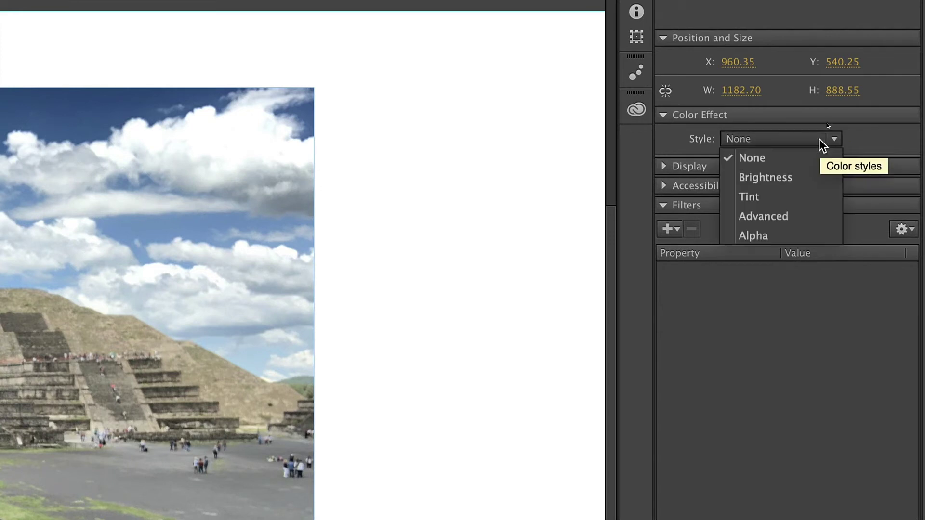
click(780, 235)
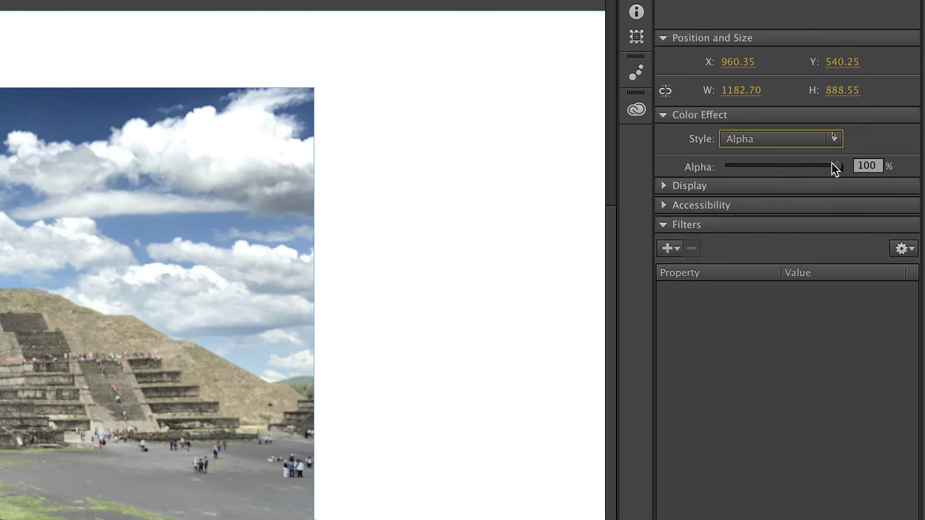
drag(832, 163, 710, 167)
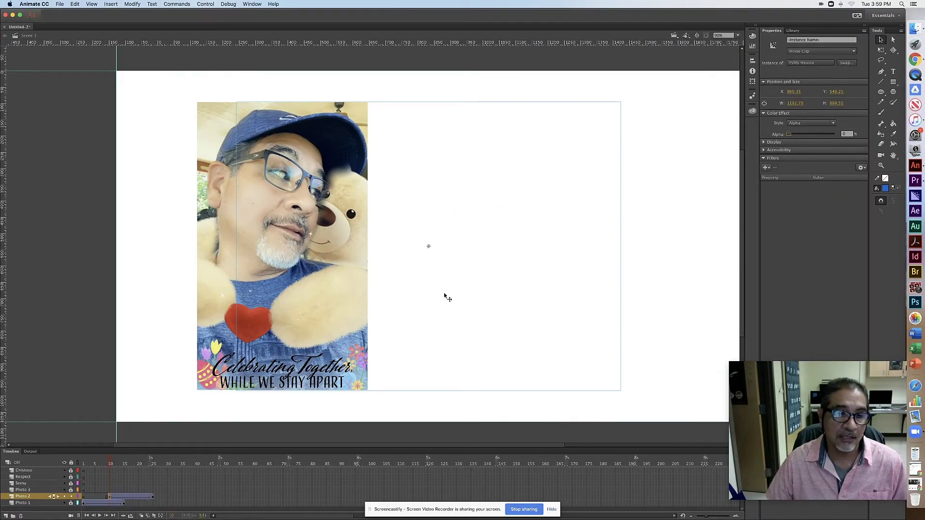
drag(112, 462, 58, 453)
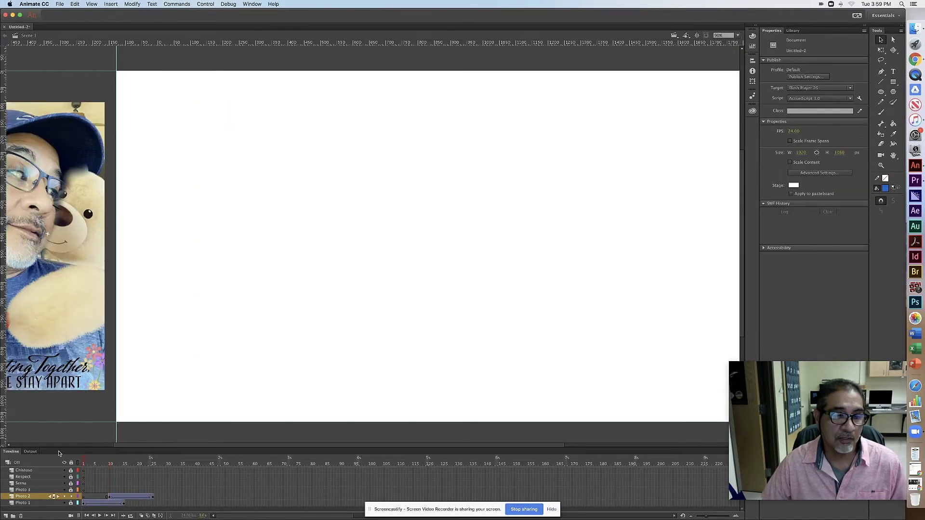
key(Return)
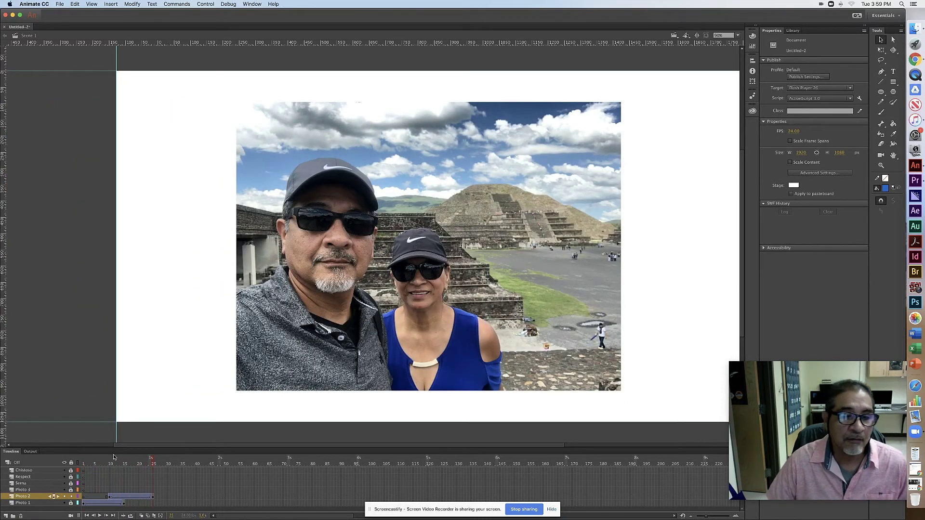
On Photo 3 frame 1, set the Text tool to Dynamic Text, Trattatello, colour #CC0000
click(84, 490)
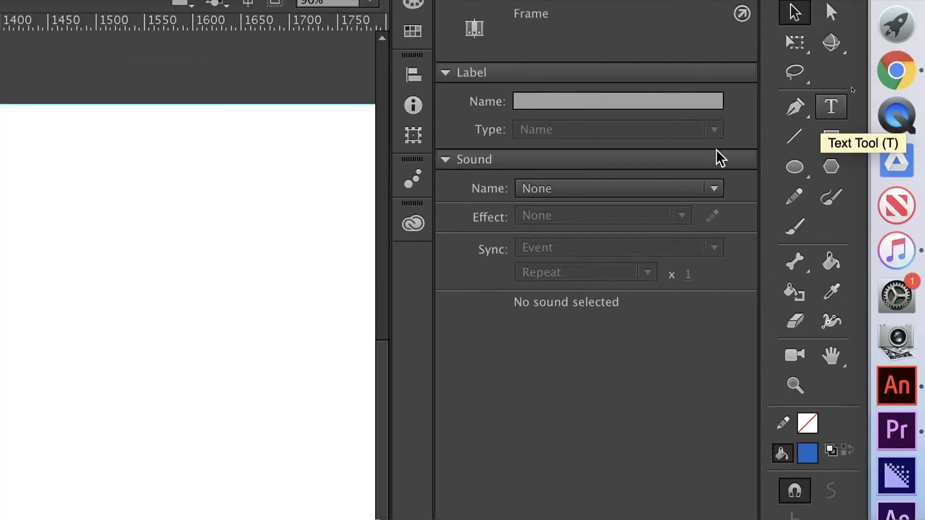
key(t)
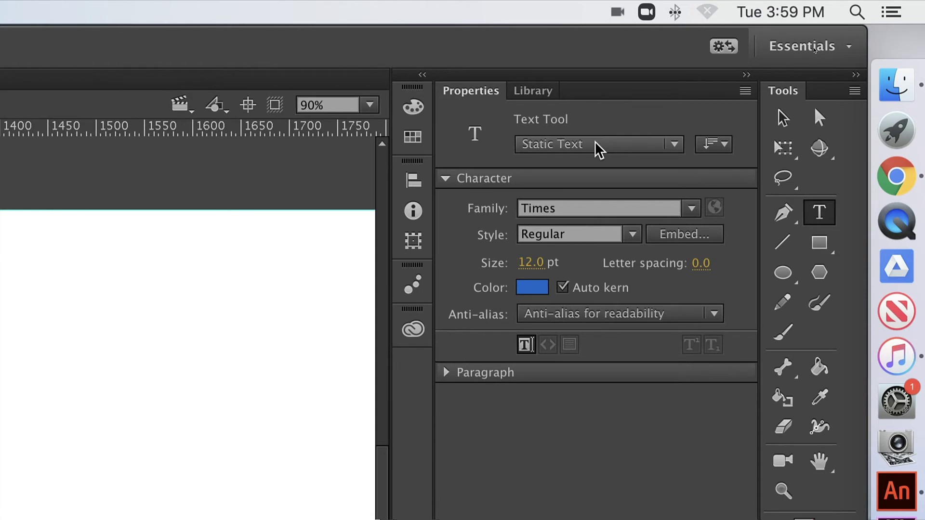
click(675, 146)
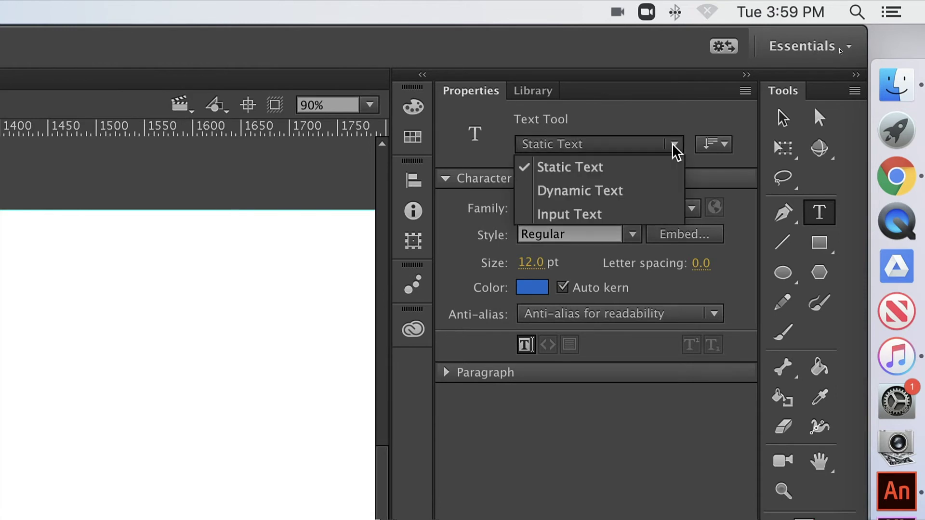
click(612, 193)
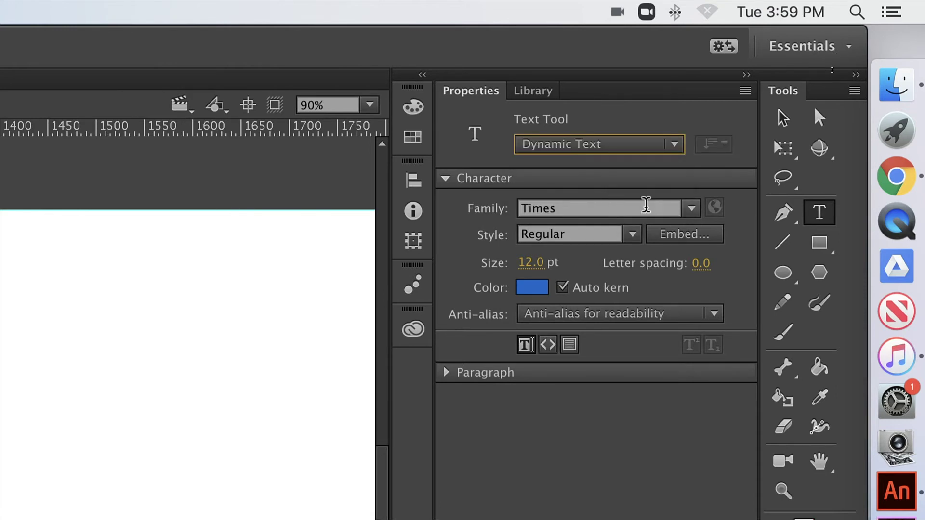
click(691, 210)
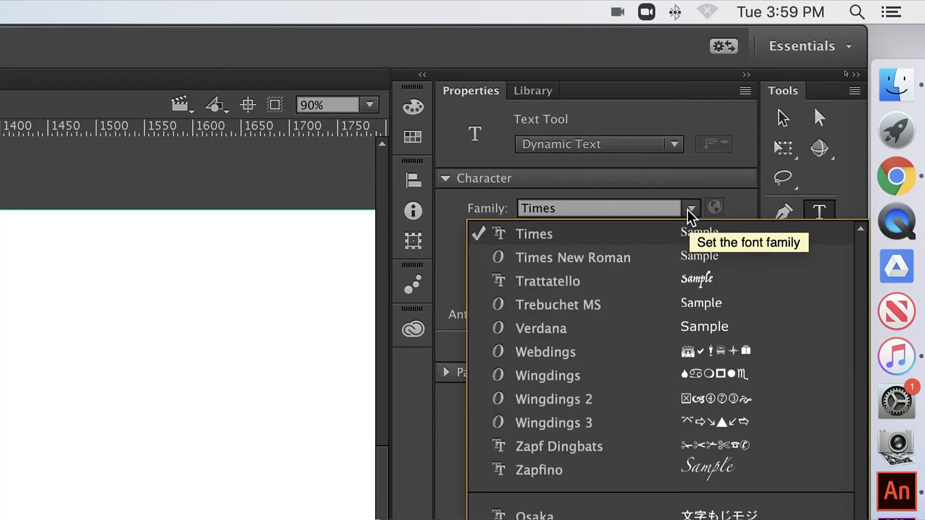
click(621, 285)
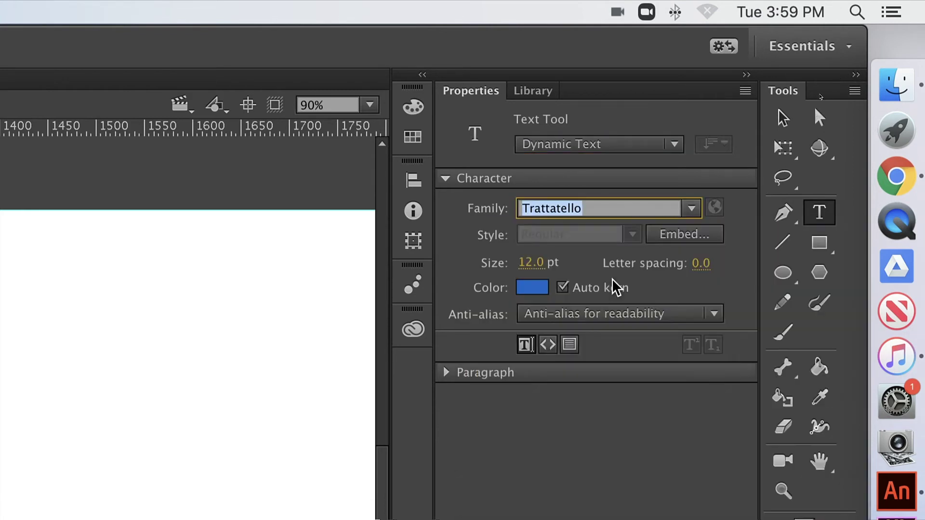
click(535, 287)
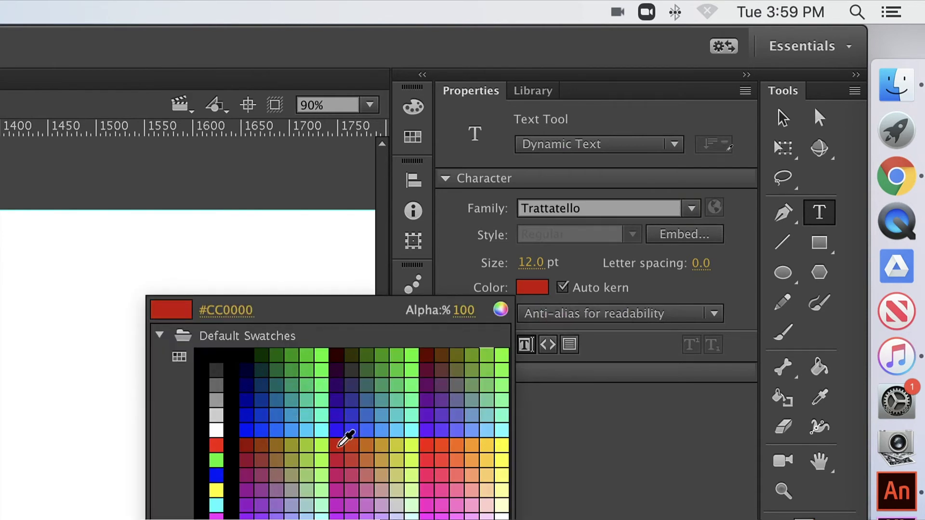
click(340, 446)
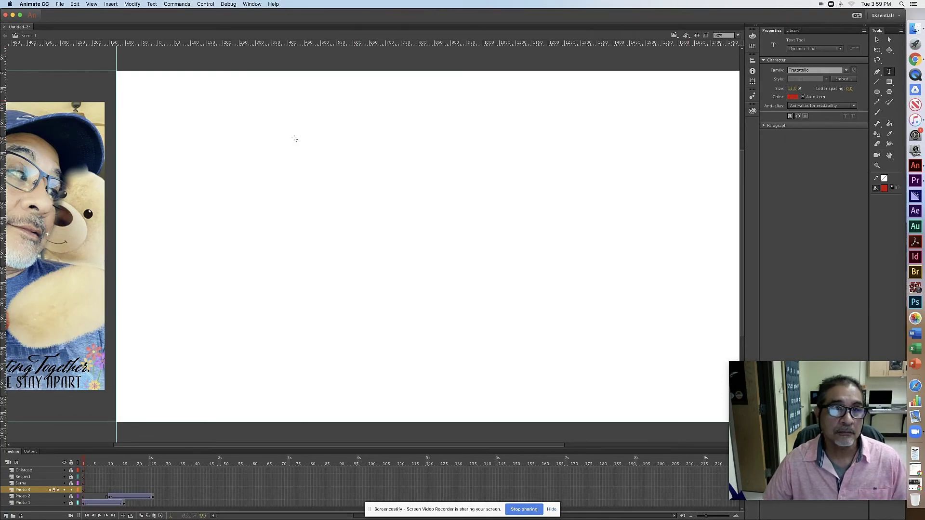
Type 'Serna' in a text box at the stage's upper left, size it 96 pt, and browse font families
mouse_move(203, 95)
mouse_down()
mouse_move(357, 158)
mouse_move(421, 167)
mouse_up()
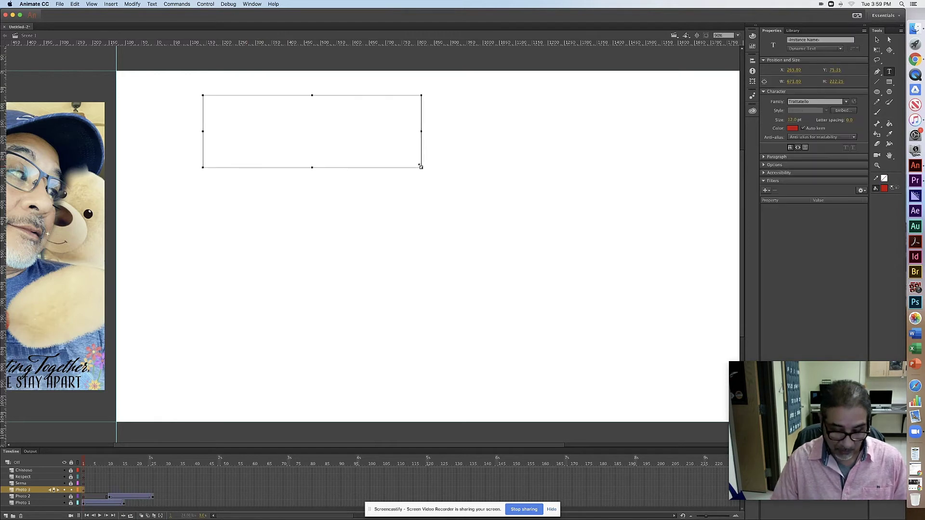
text(Serna)
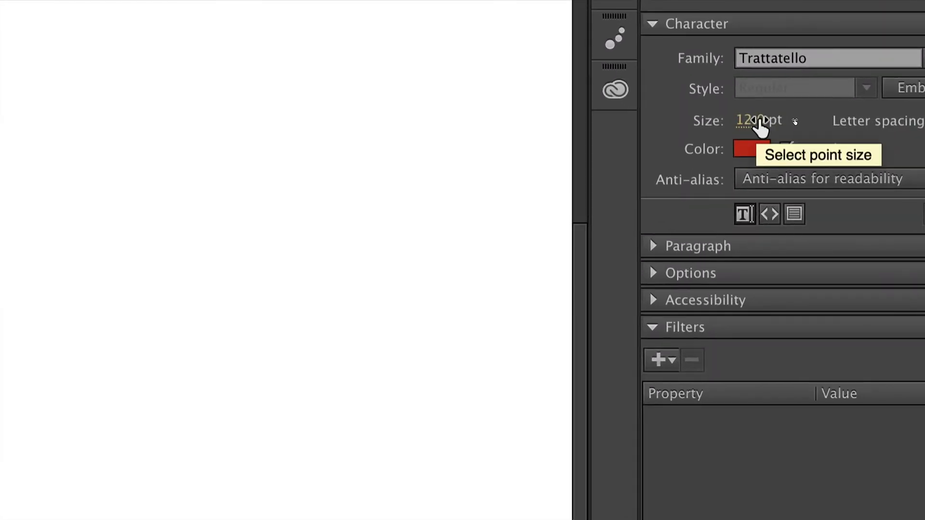
drag(758, 124, 890, 114)
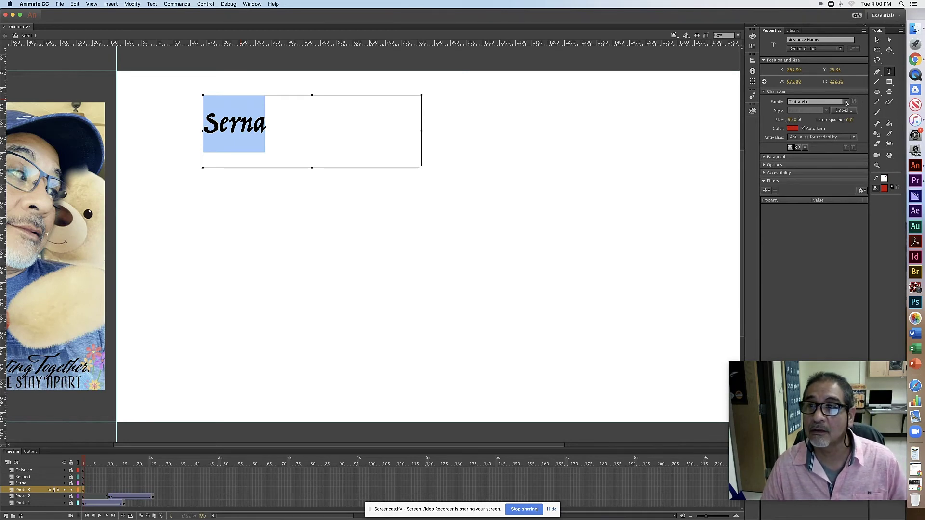
click(846, 102)
scroll(838, 125, up, 15)
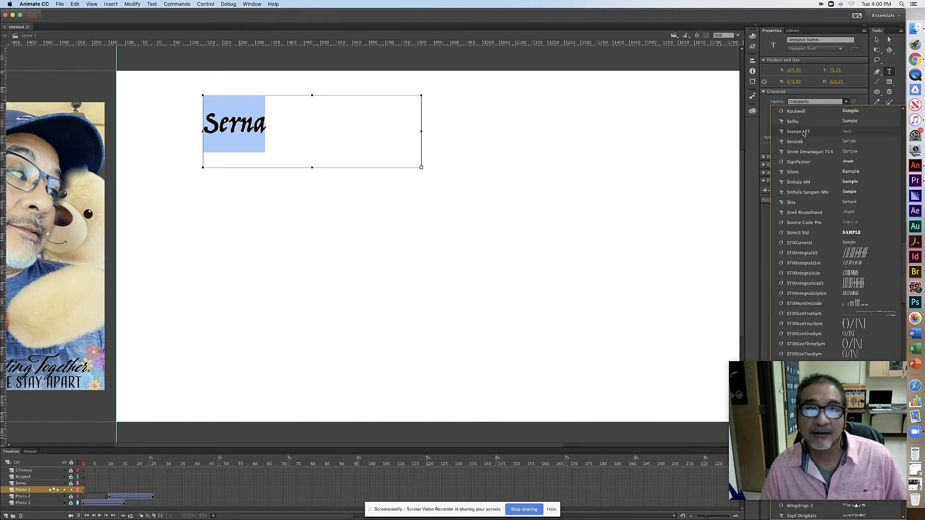
Set the Serna text font to Savoye LET at 320 pt
click(799, 131)
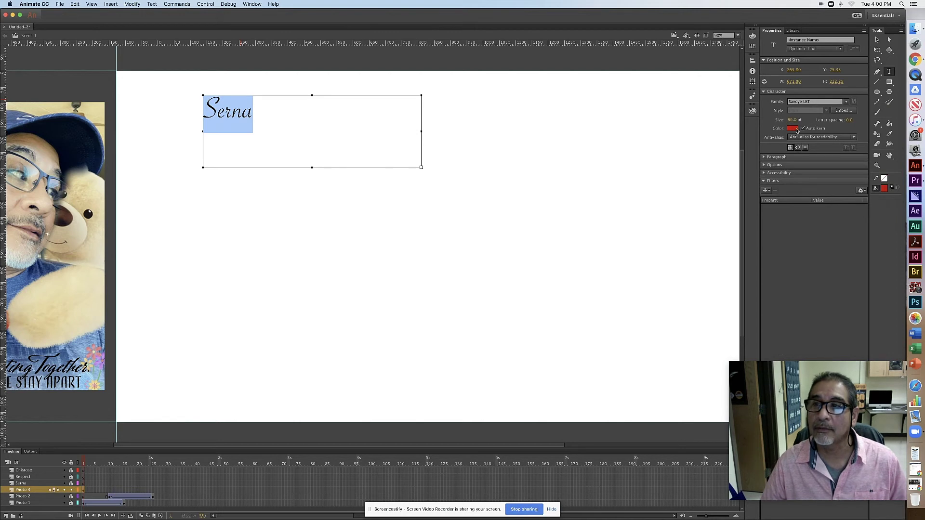
click(798, 121)
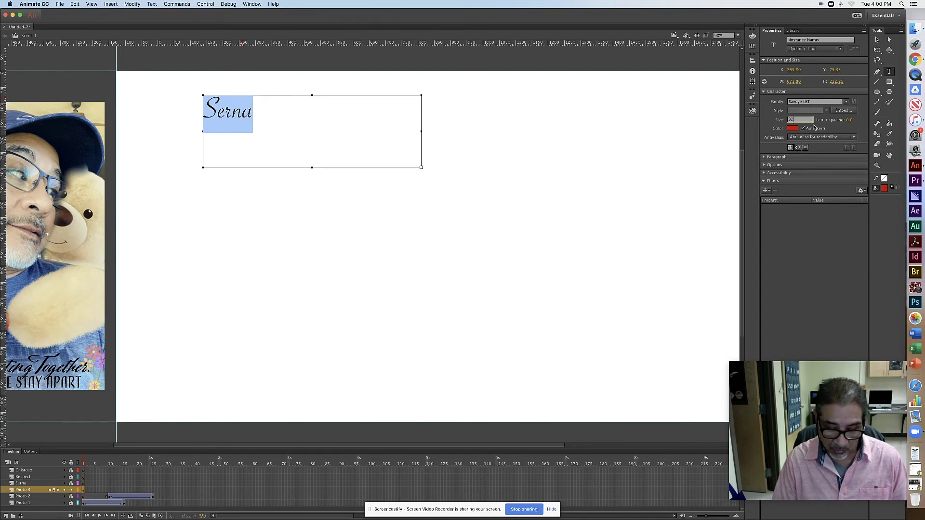
key(Return)
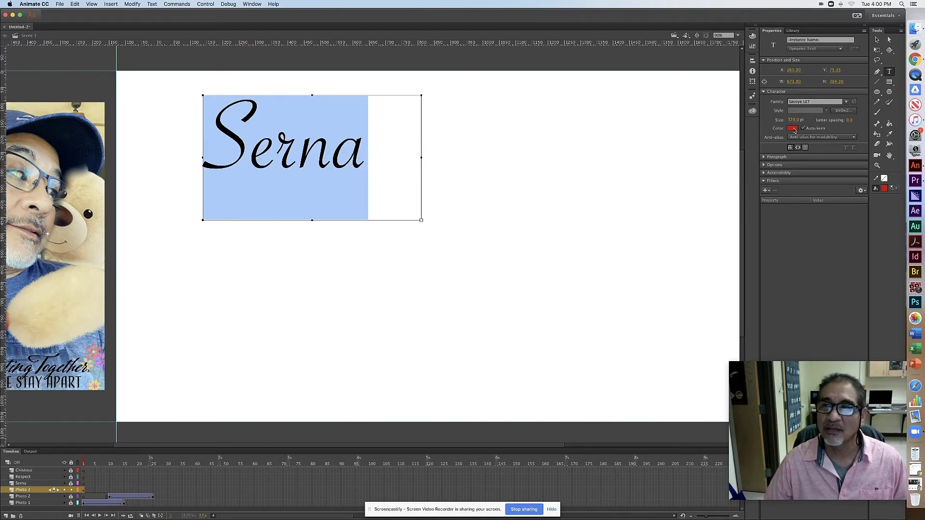
Colour the Serna text light purple from the swatches and finish editing it
click(794, 130)
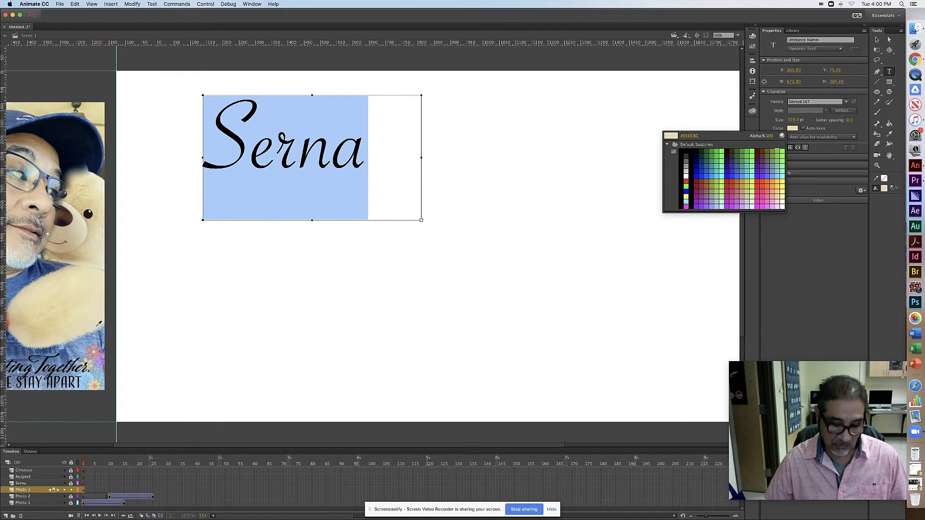
click(726, 136)
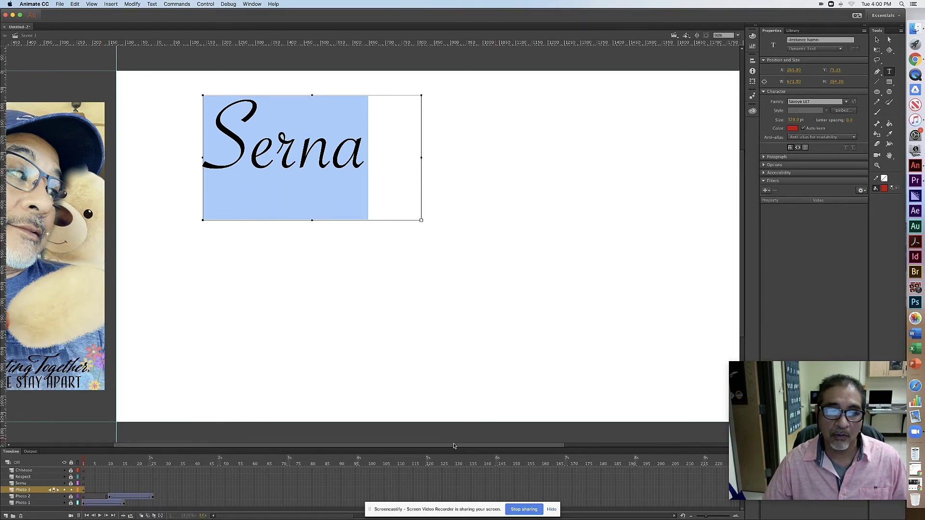
drag(456, 447, 378, 447)
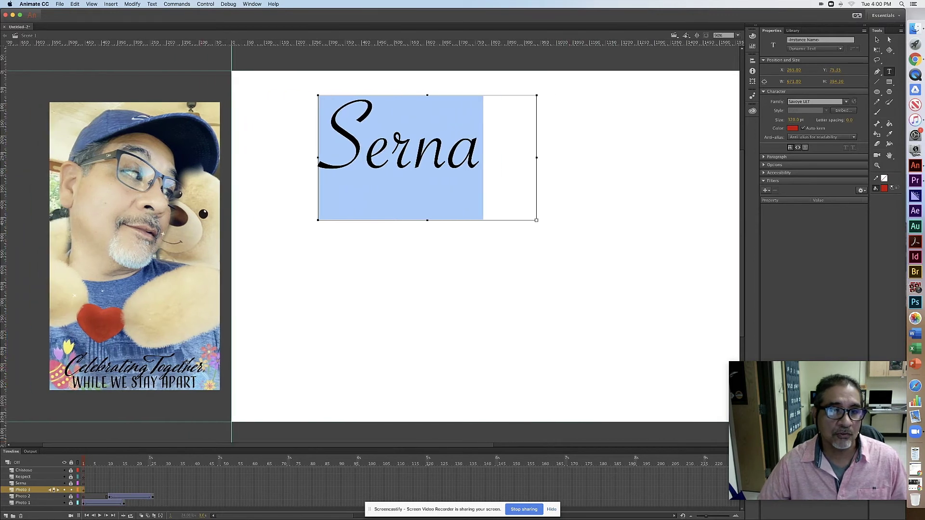
click(793, 129)
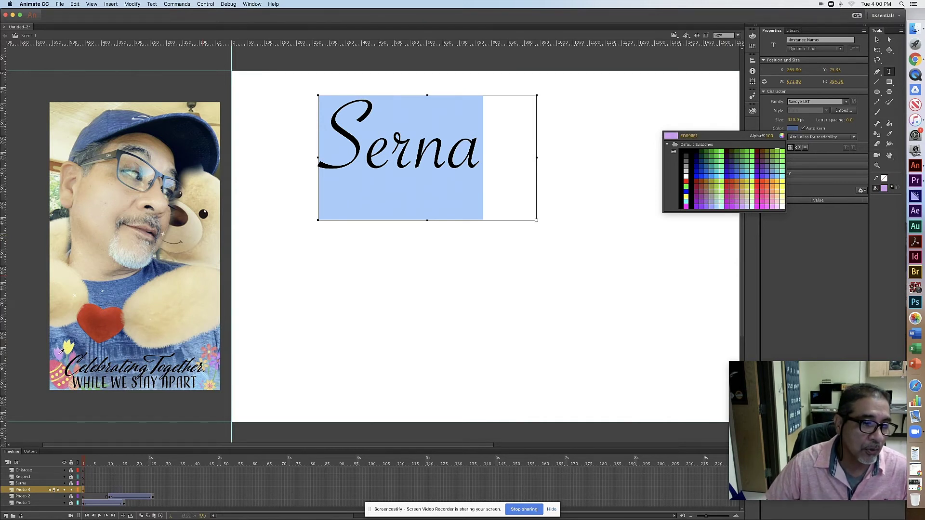
click(59, 353)
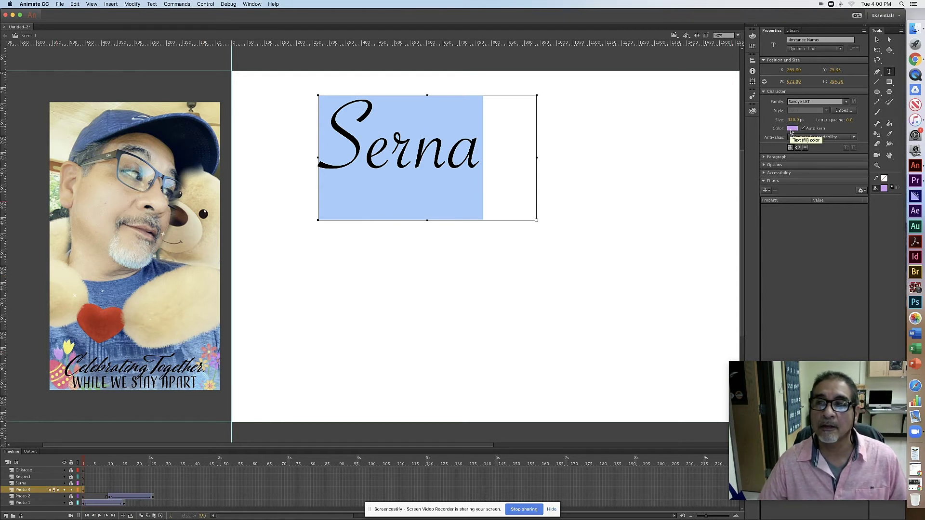
key(Escape)
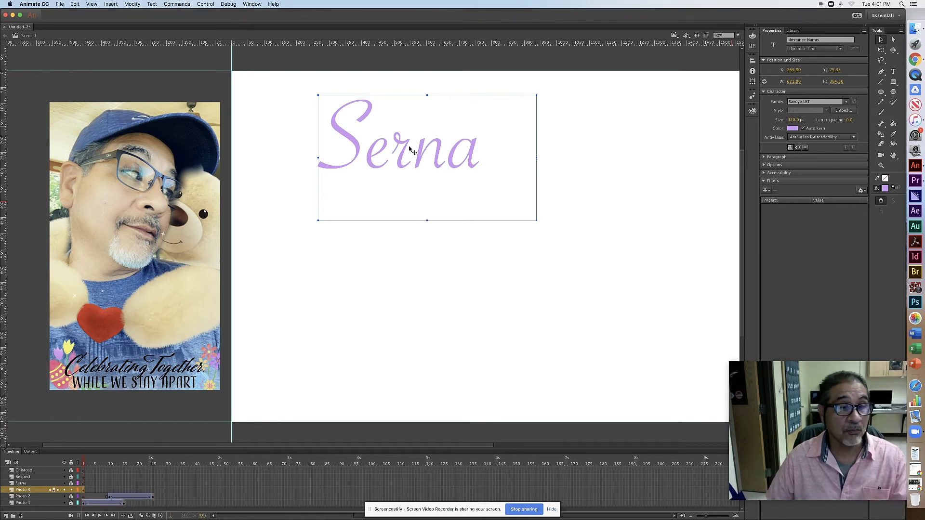
Keeping it Dynamic Text, convert the Serna text into a Movie Clip symbol named 'Serna'
click(841, 49)
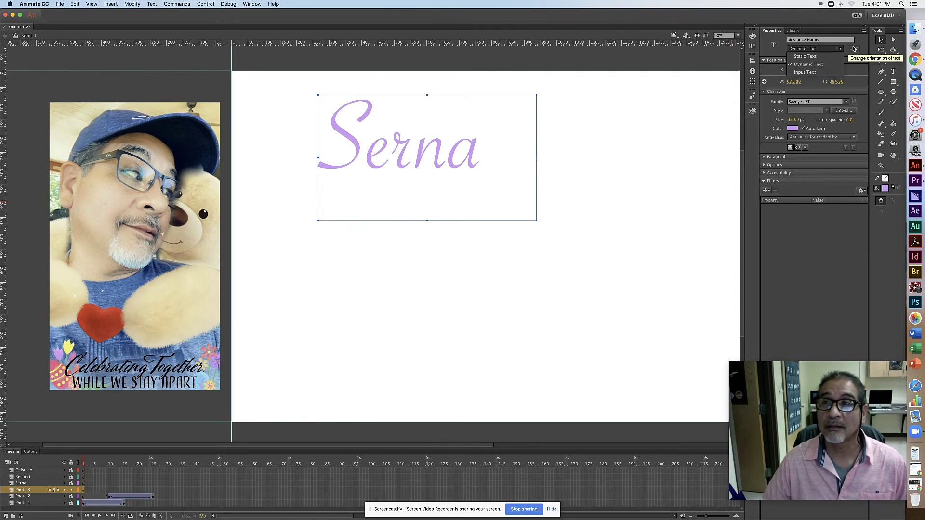
click(864, 44)
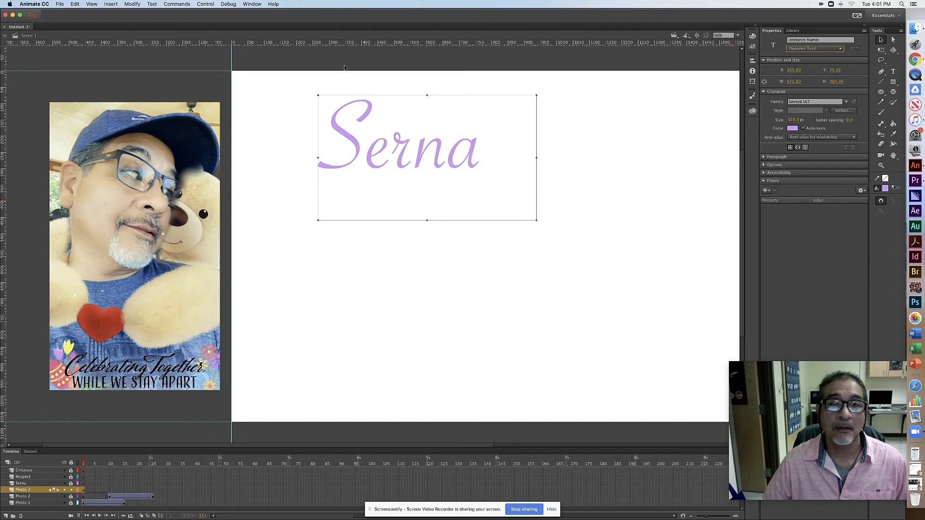
click(134, 4)
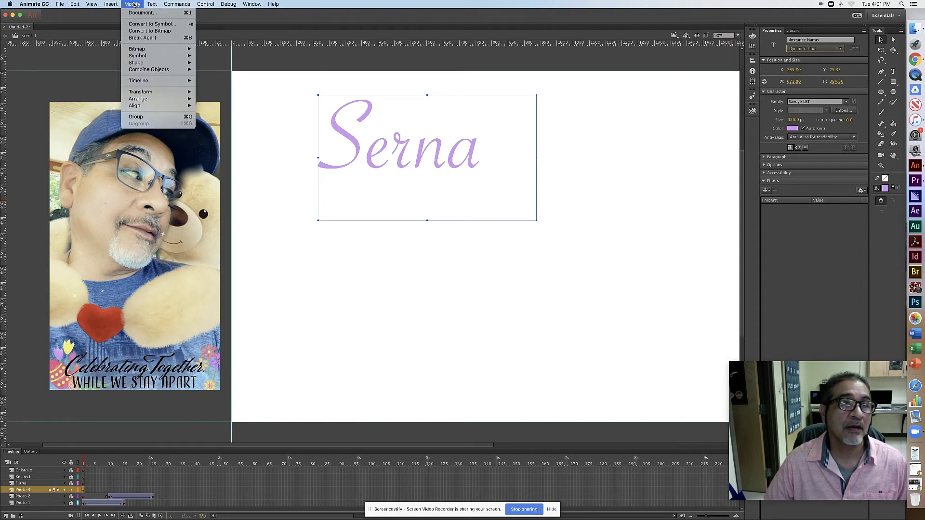
click(147, 25)
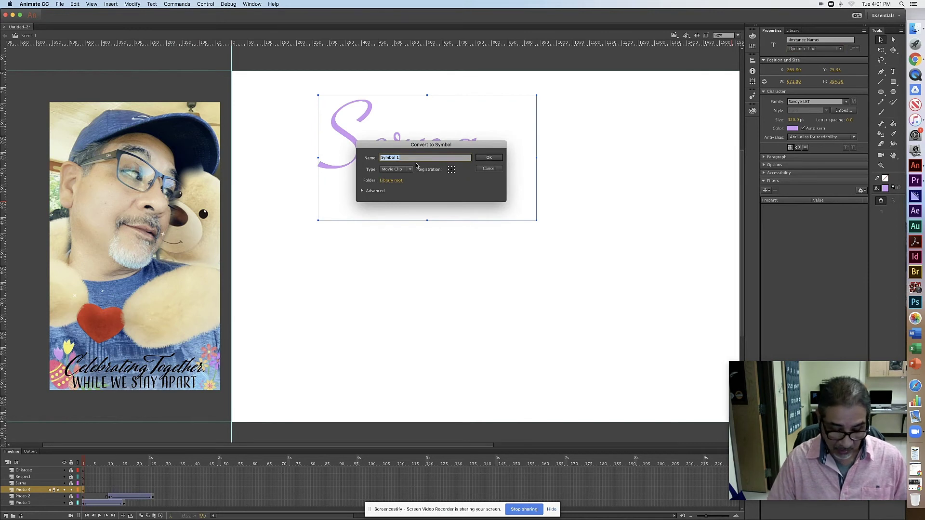
text(Serna)
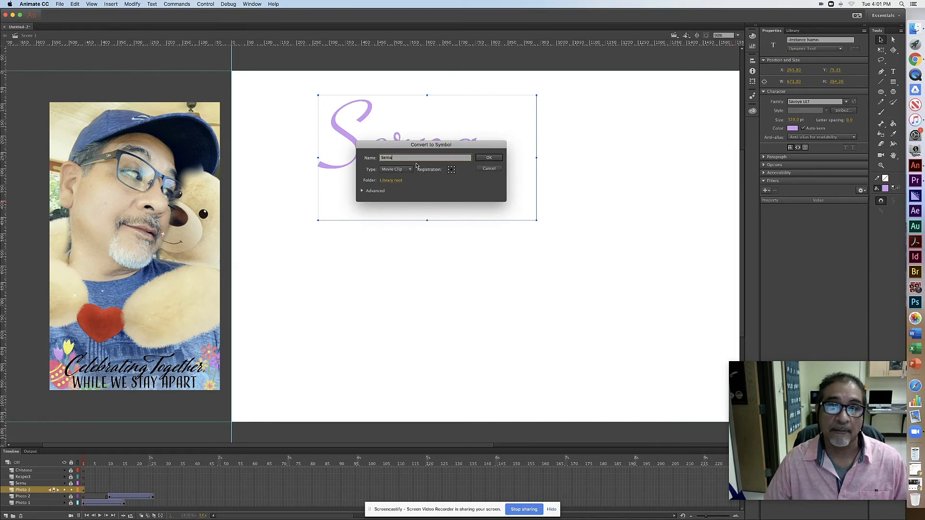
click(494, 161)
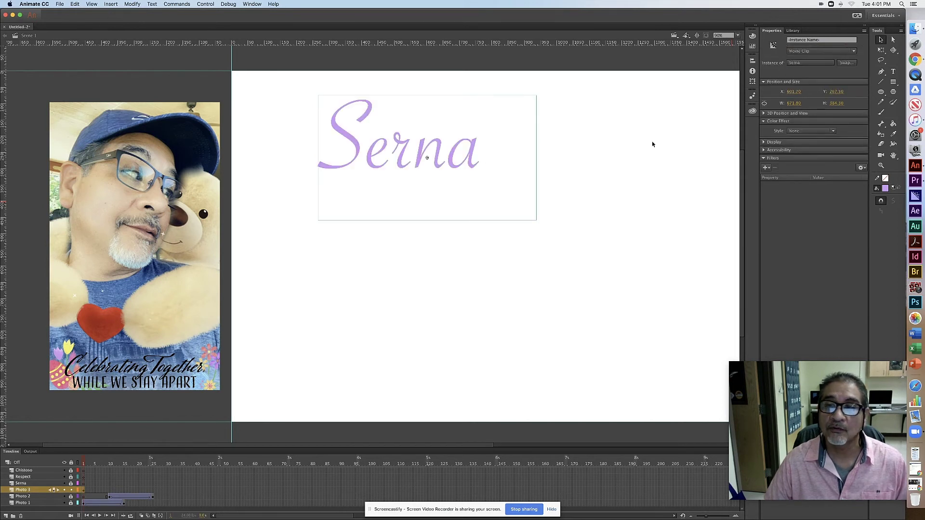
Add a Drop Shadow filter to the Serna movie clip, then view frame 10 of Photo 3
click(767, 167)
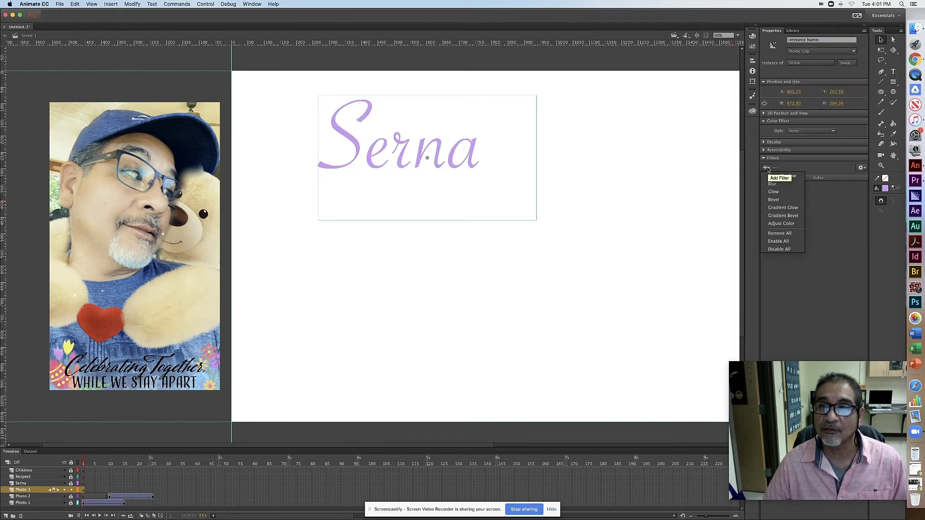
click(777, 178)
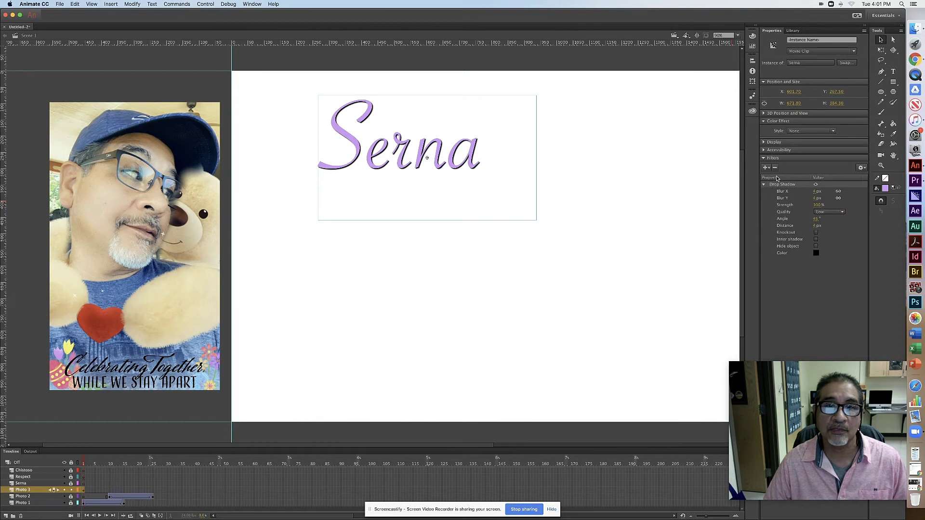
click(83, 490)
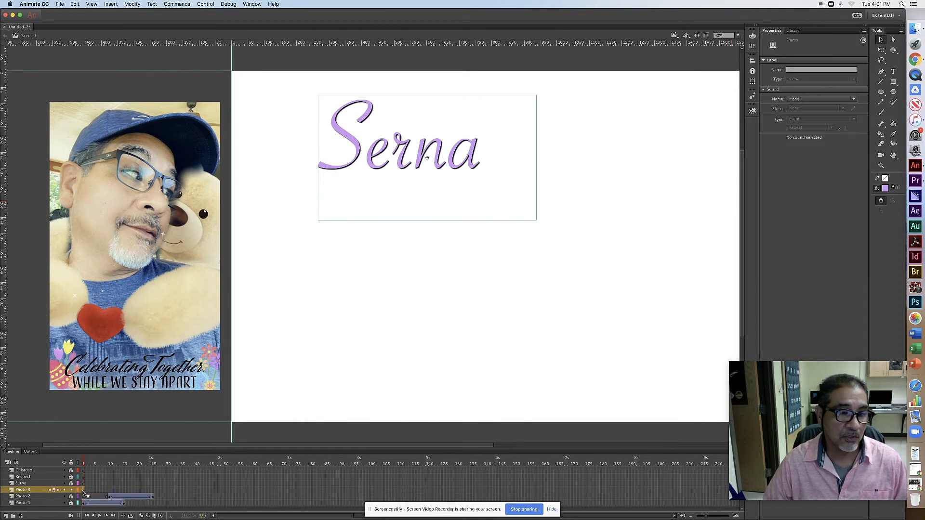
click(109, 491)
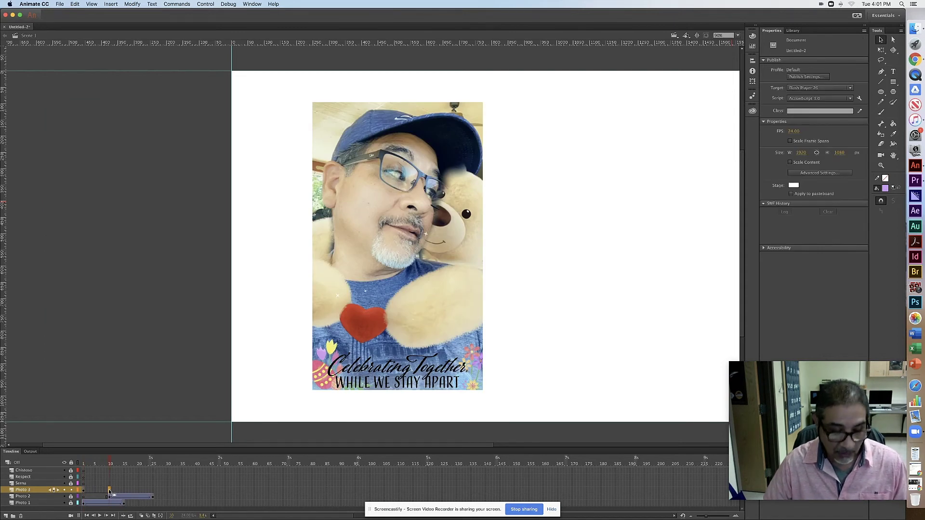
Create a classic tween on Photo 3 from frame 1, ending with a keyframe at frame 10
click(84, 491)
right_click(84, 491)
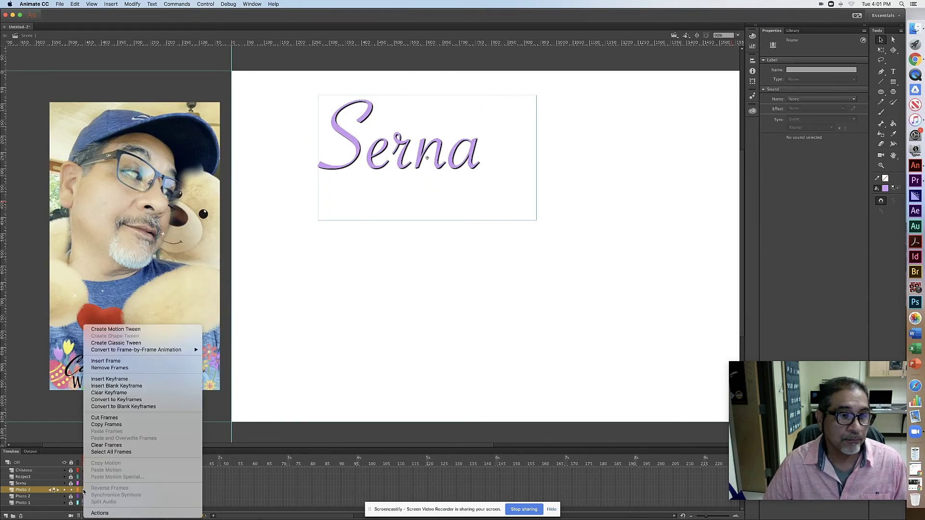
click(138, 344)
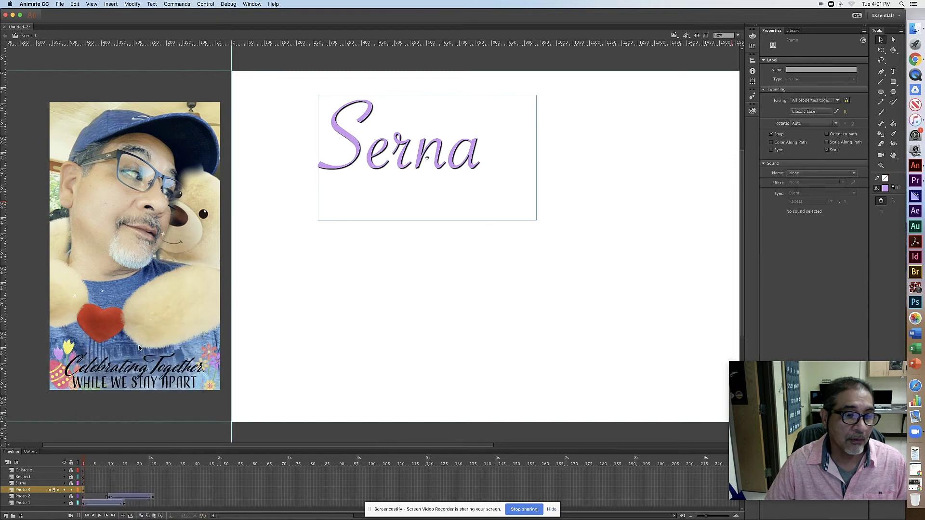
click(110, 491)
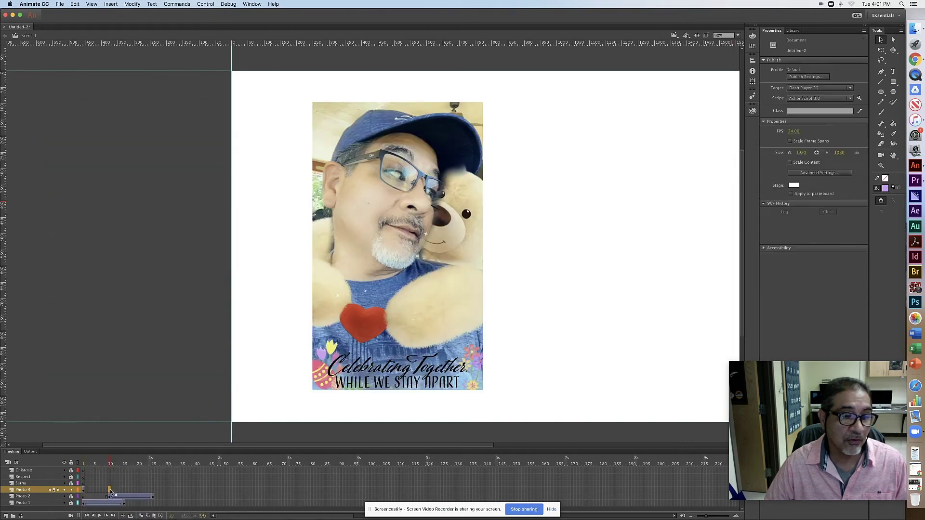
click(110, 491)
key(F6)
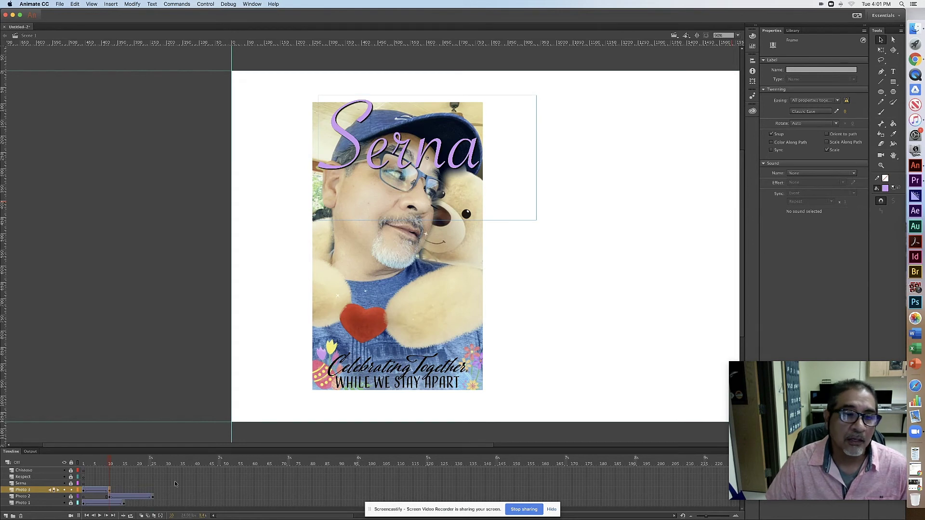
Scrub through the tween, return to frame 1, and zoom out to 45% to see the whole stage
drag(108, 463, 76, 464)
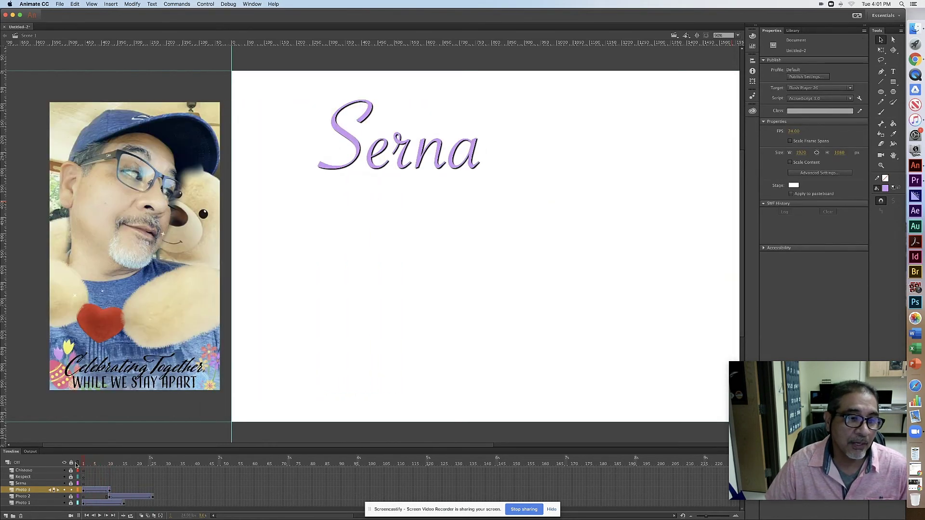
click(83, 492)
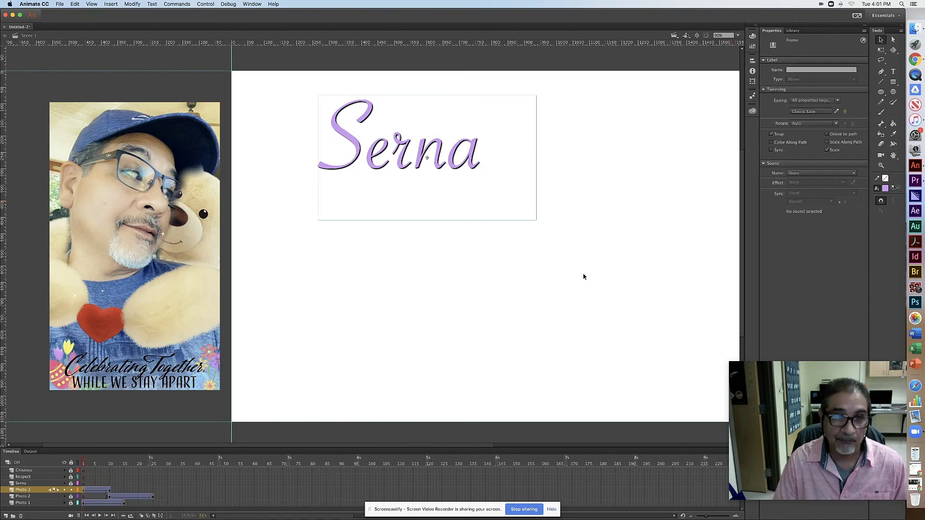
key(super+minus)
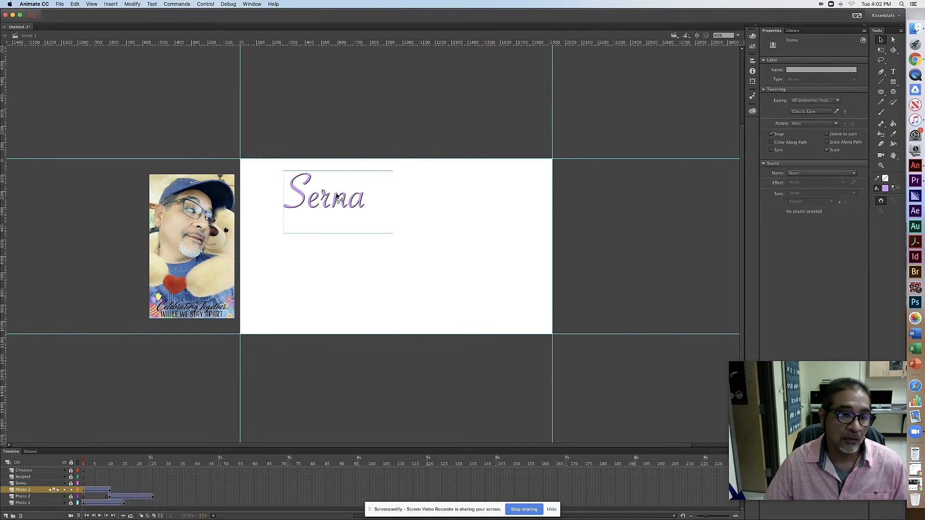
Move the Serna title up off the stage and add a Serna-layer keyframe at frame 15
drag(341, 202, 339, 139)
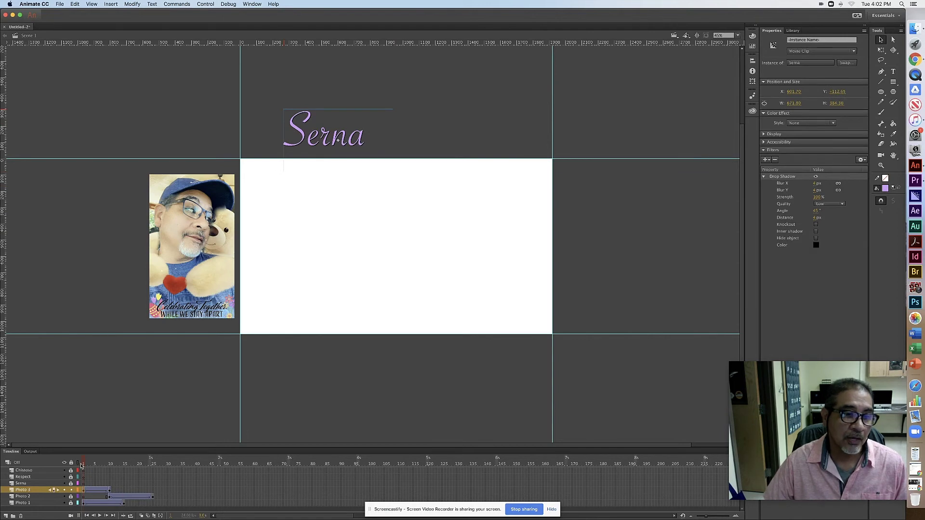
key(Return)
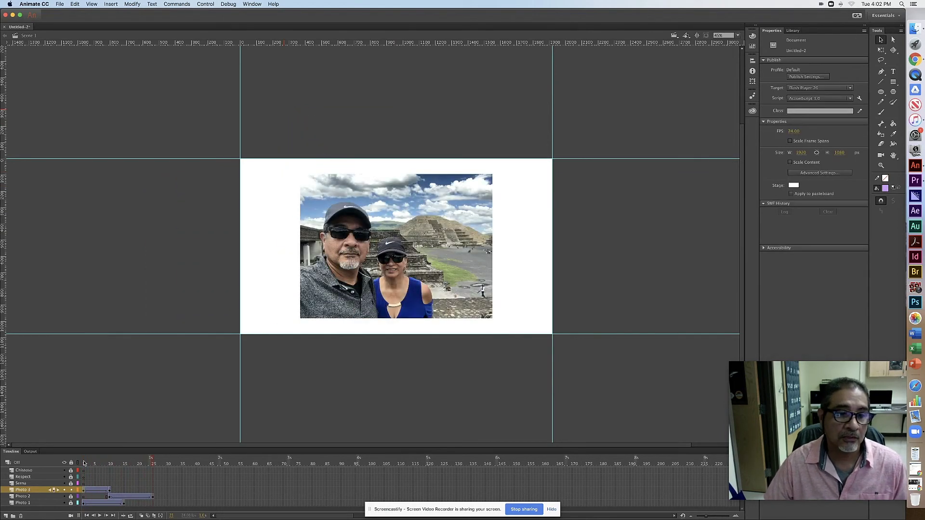
click(124, 490)
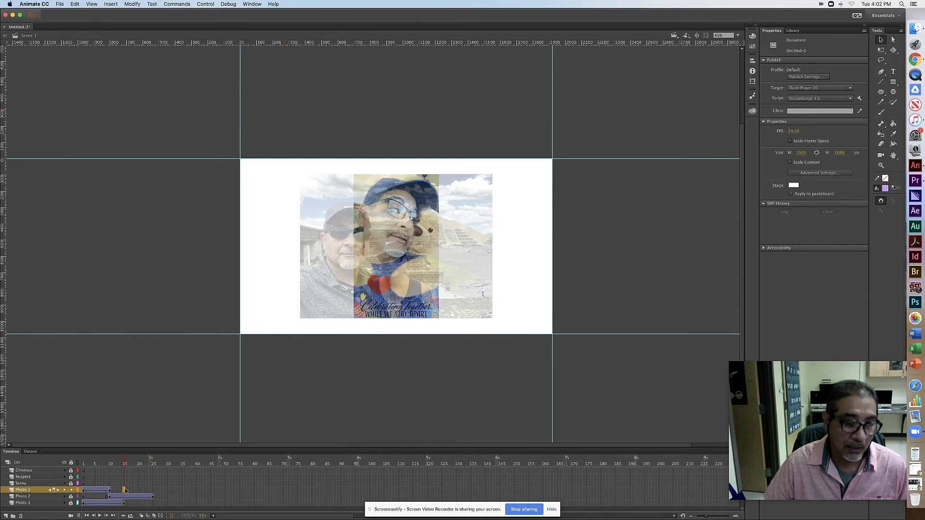
click(126, 483)
key(F6)
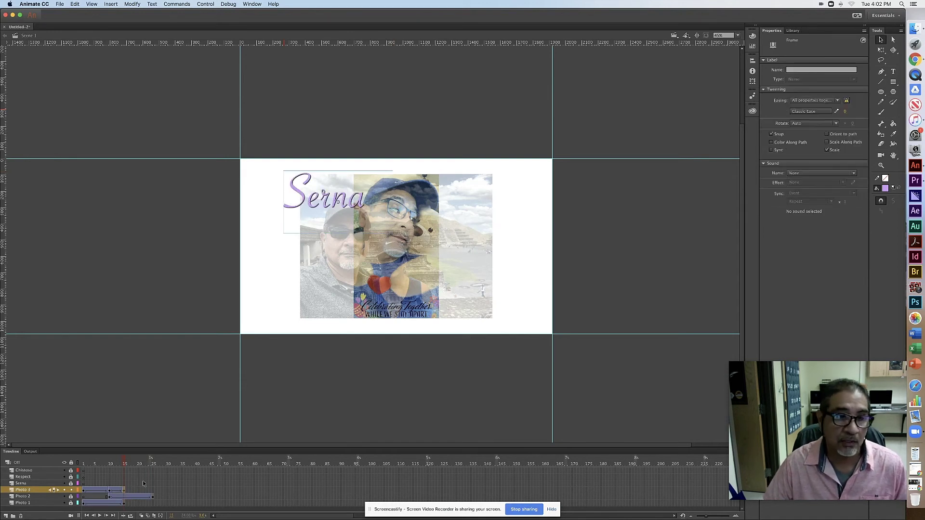
drag(125, 464, 57, 459)
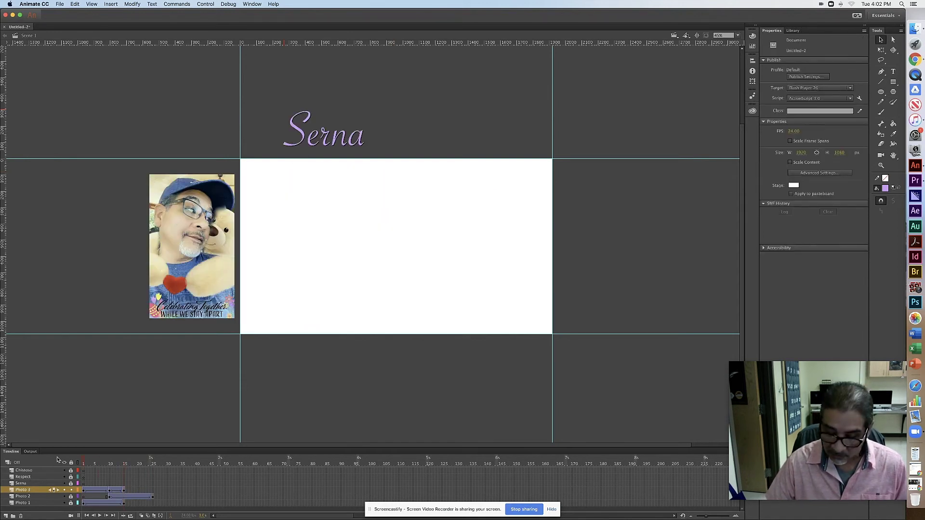
key(Return)
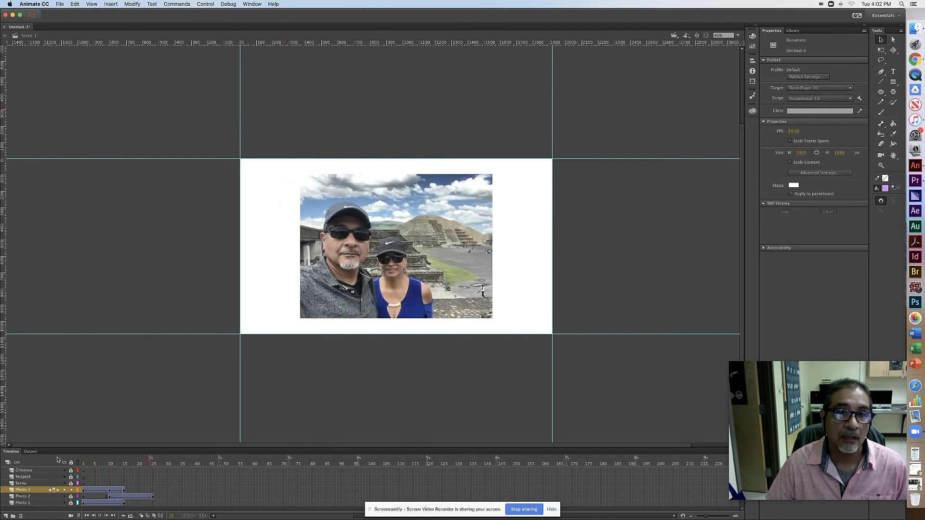
Extend Photo 3 to frame 25 with a keyframe and play the animation from frame 1
click(153, 490)
key(F6)
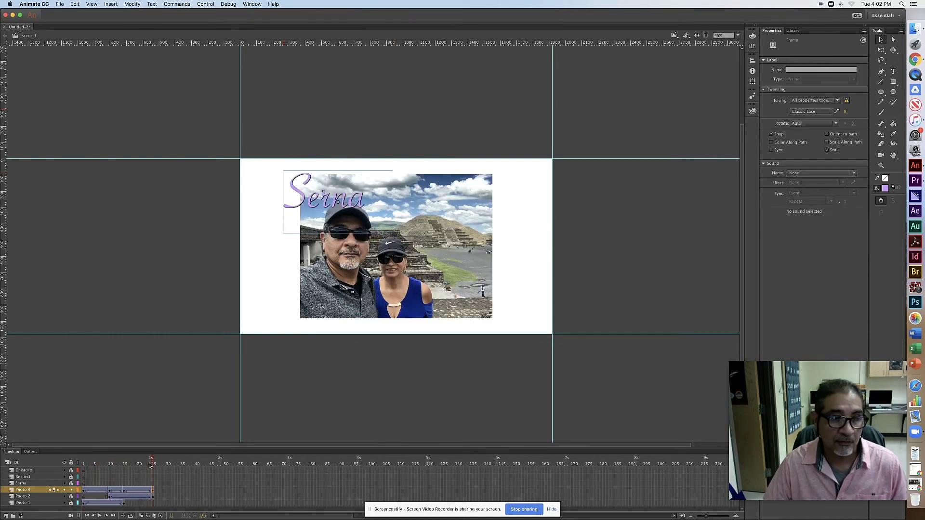
drag(152, 462, 30, 460)
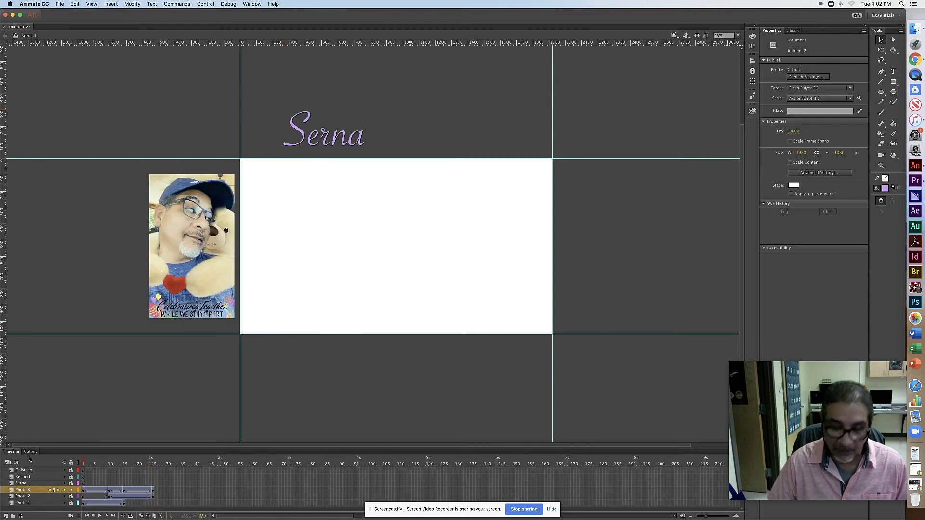
key(Return)
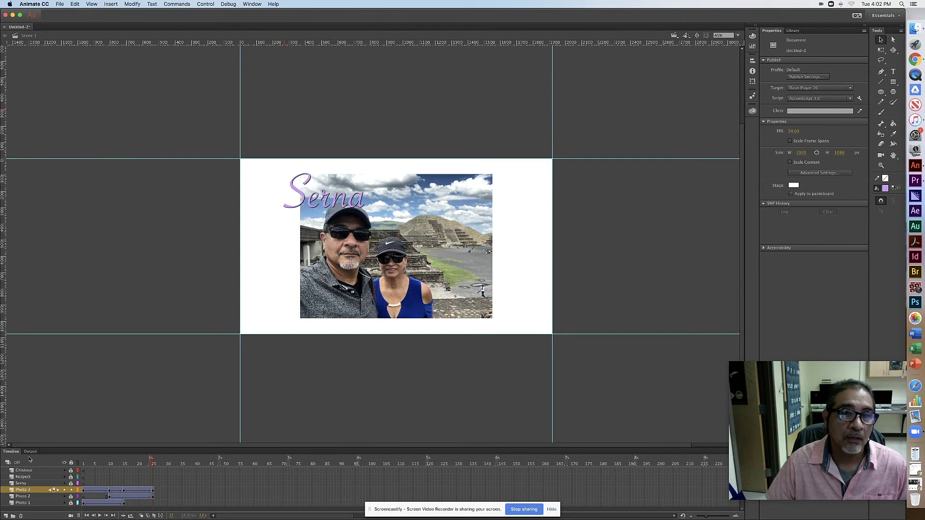
On the final Serna keyframe, drag the title right to X 1362 over the photo's upper right
click(154, 491)
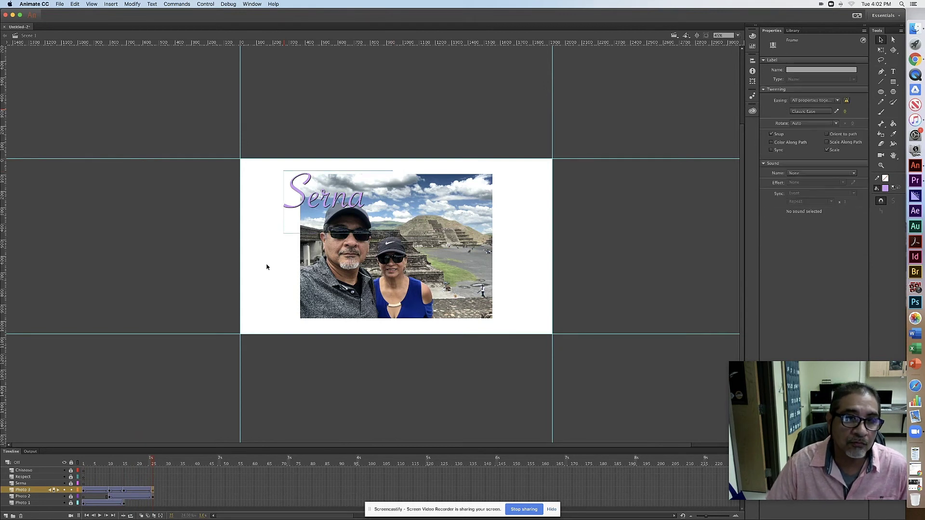
click(299, 199)
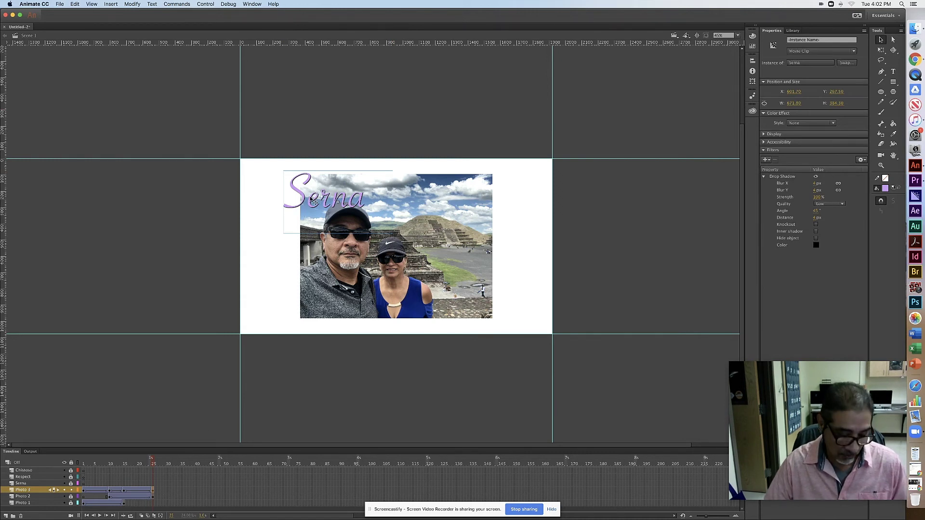
drag(313, 200, 458, 202)
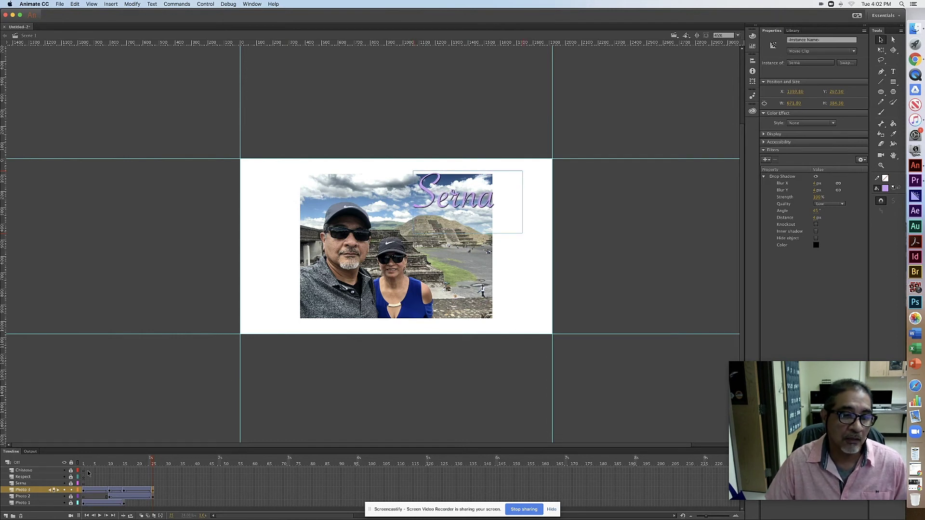
Play the timeline from frame 1, then run Test Movie to open Untitled-2.swf
drag(154, 466, 44, 460)
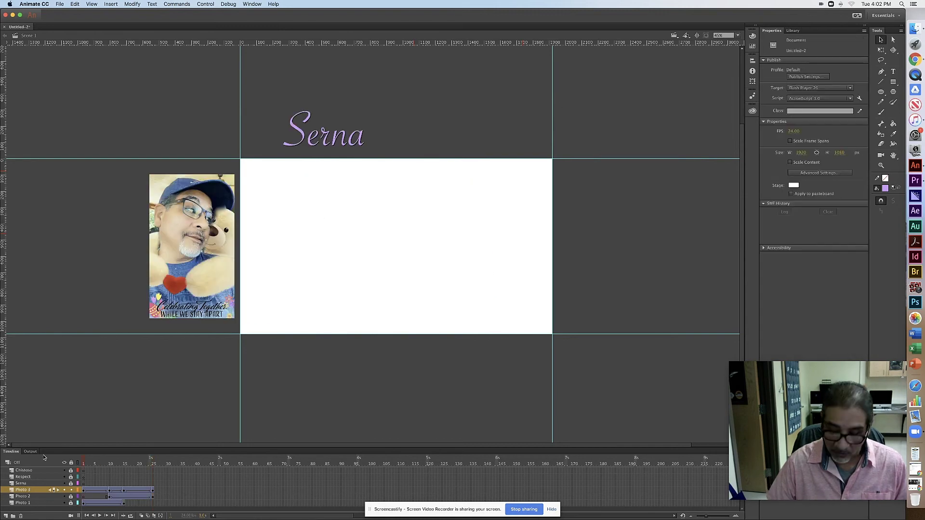
key(Return)
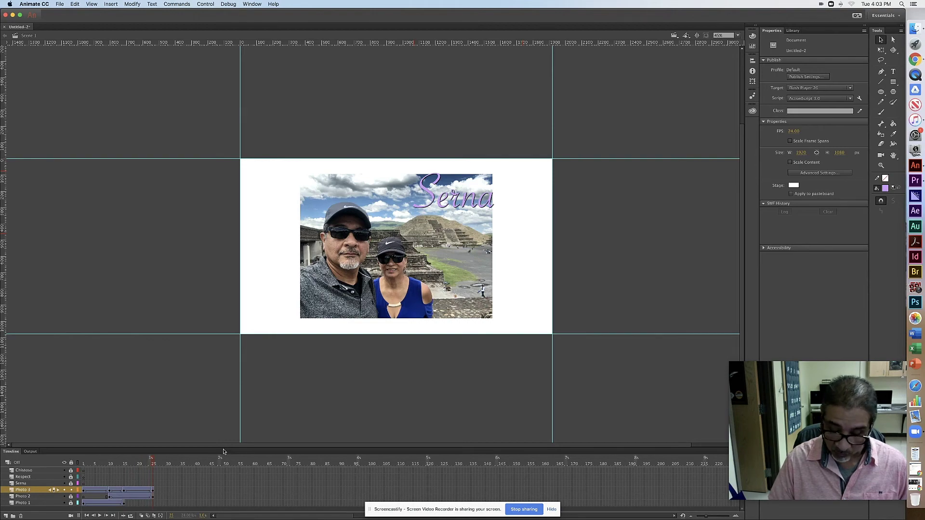
key(super+Return)
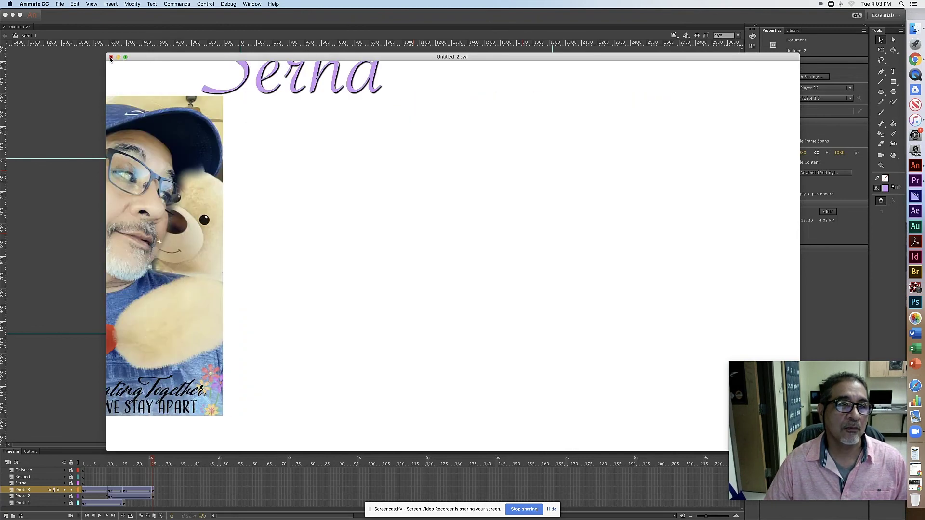
Close the Untitled-2.swf test window and select frame 25 on the timeline
click(109, 56)
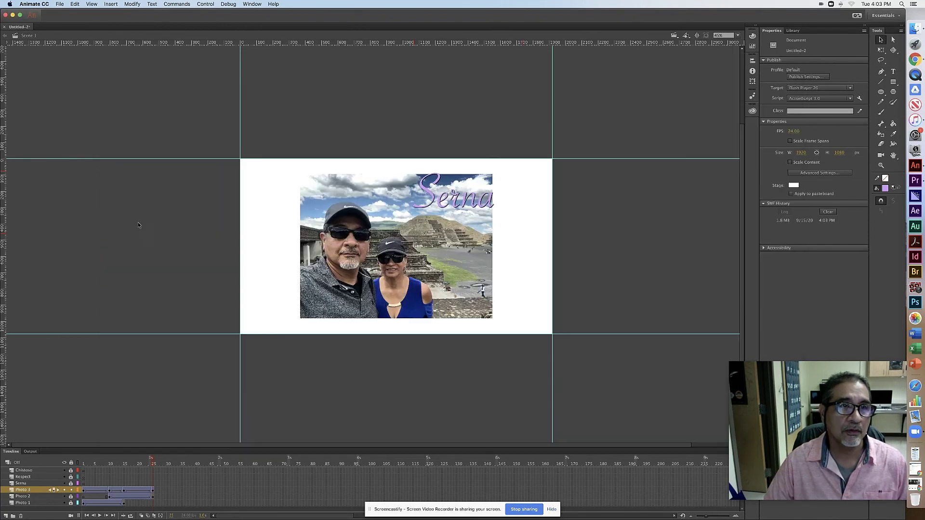
click(153, 491)
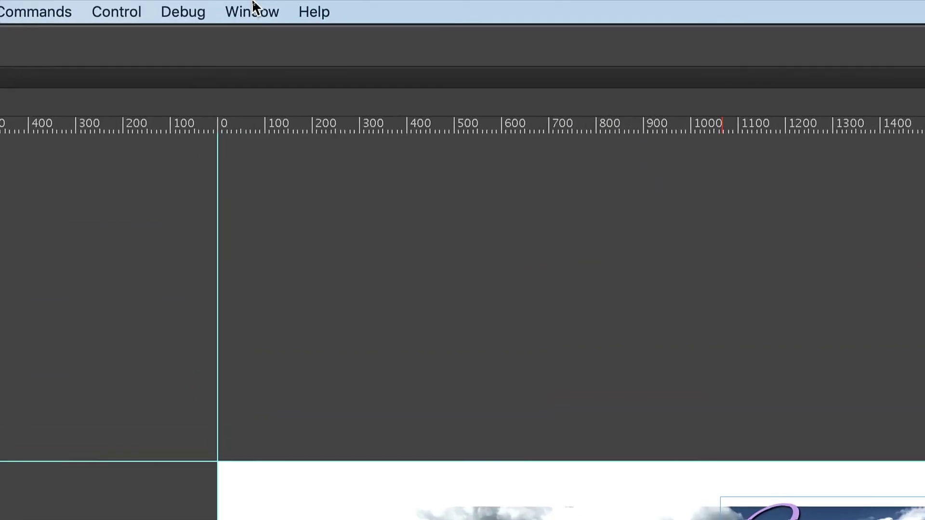
Add the ActionScript Timeline Navigation 'Stop at this Frame' snippet from Window > Code Snippets
click(254, 4)
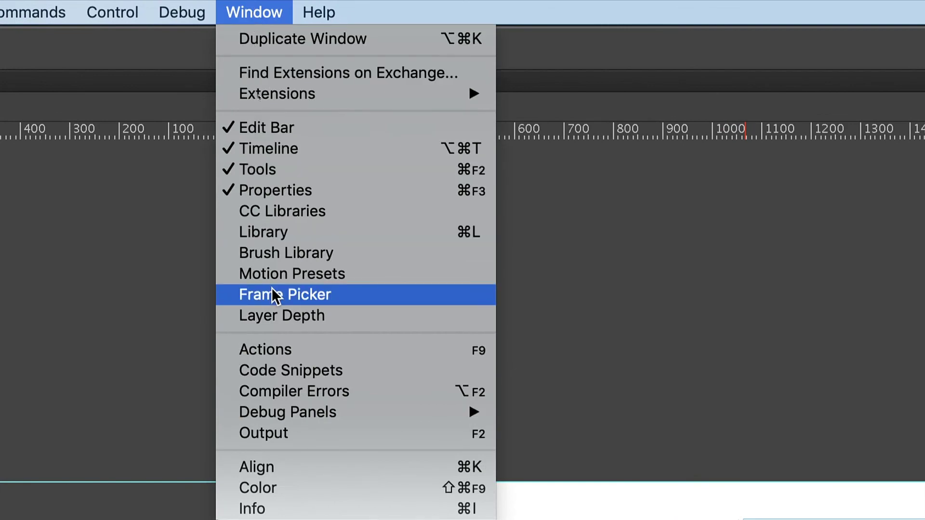
click(279, 370)
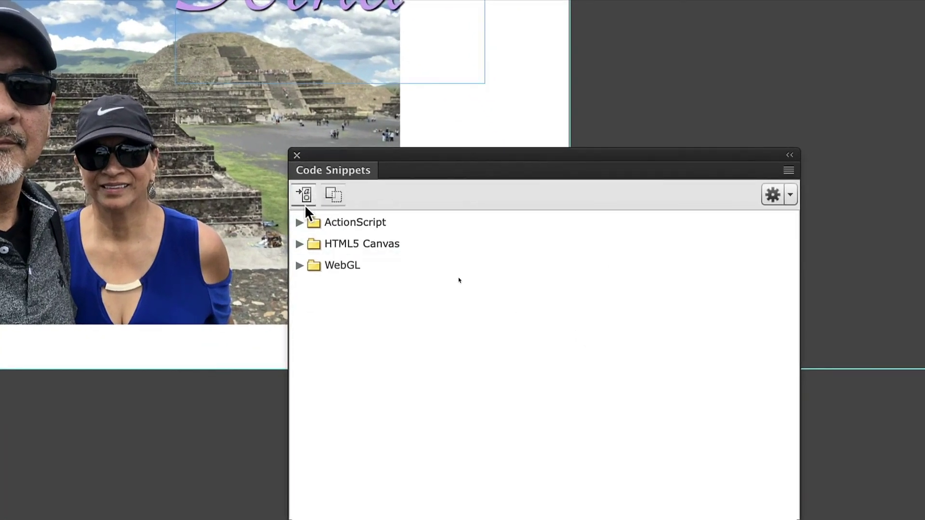
click(299, 223)
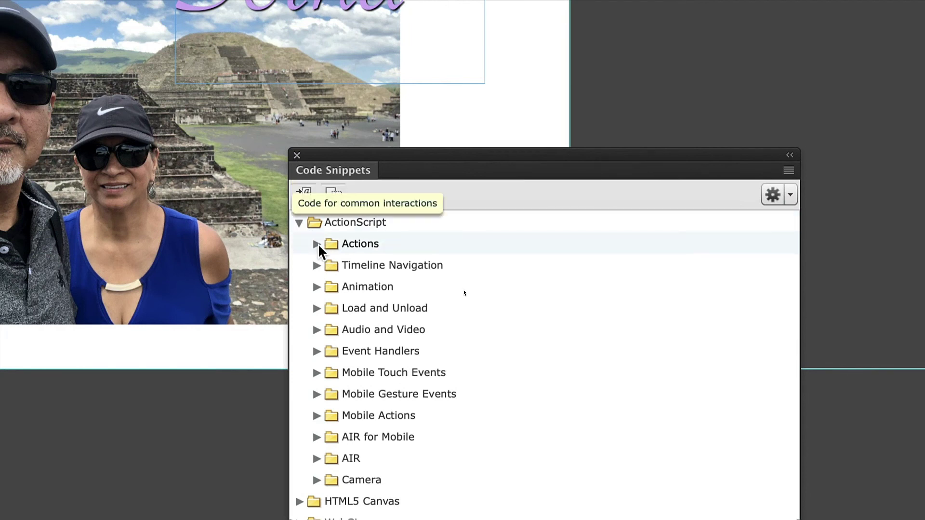
click(317, 265)
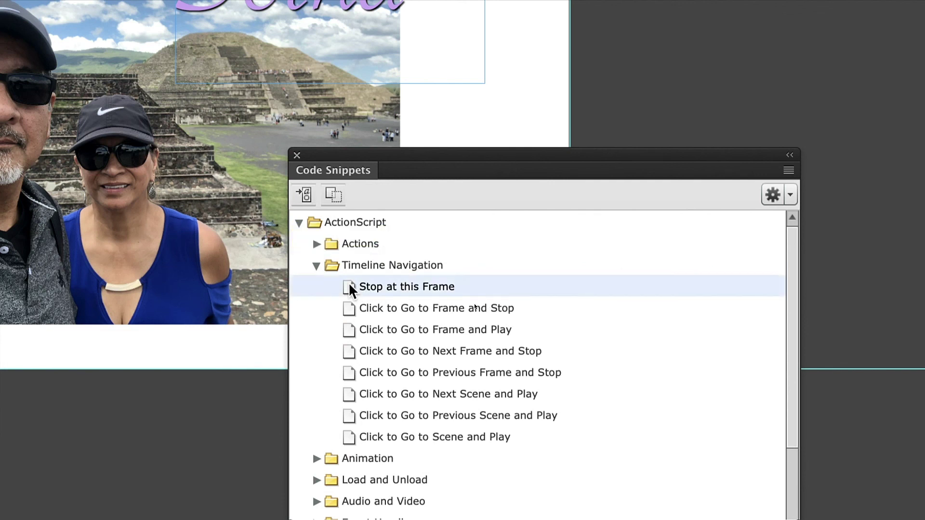
double_click(350, 287)
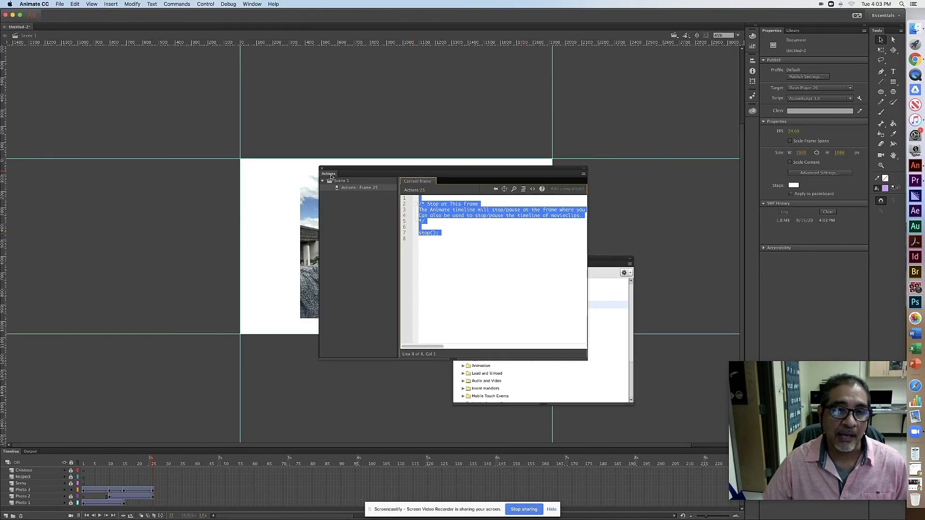
Dock the Actions panel with the Timeline at the bottom and move Code Snippets to the right dock
drag(330, 176, 172, 454)
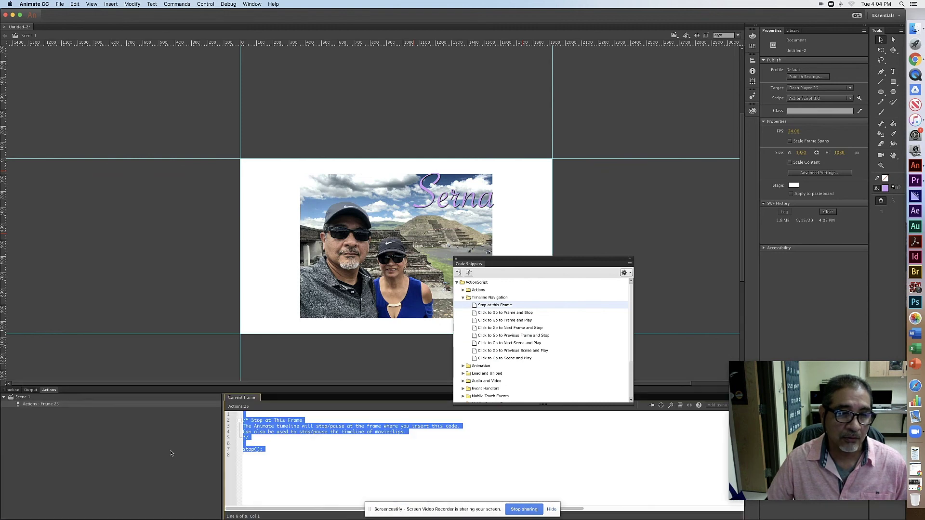
click(12, 391)
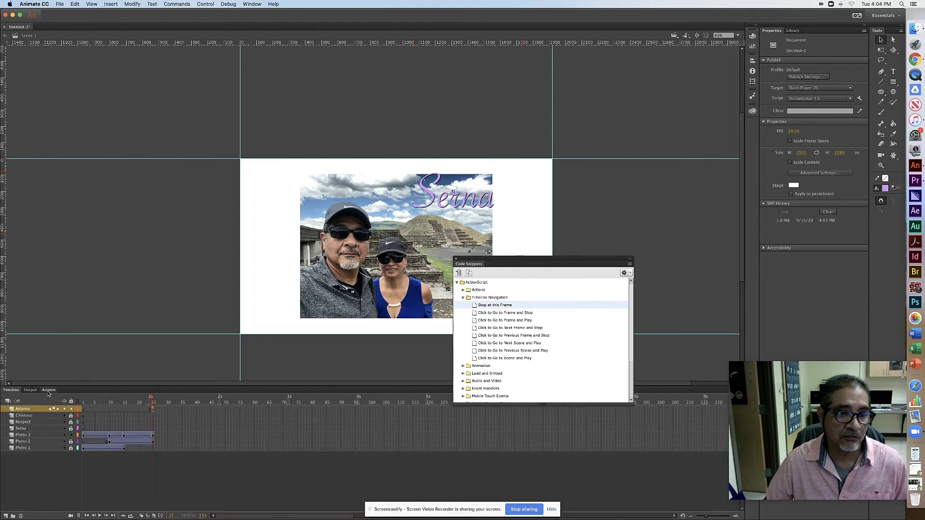
click(49, 390)
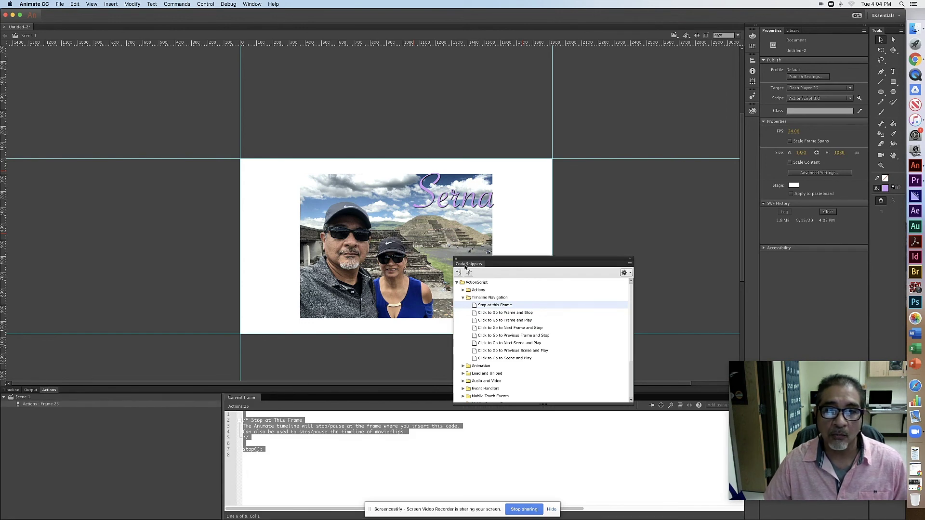
drag(465, 267, 753, 121)
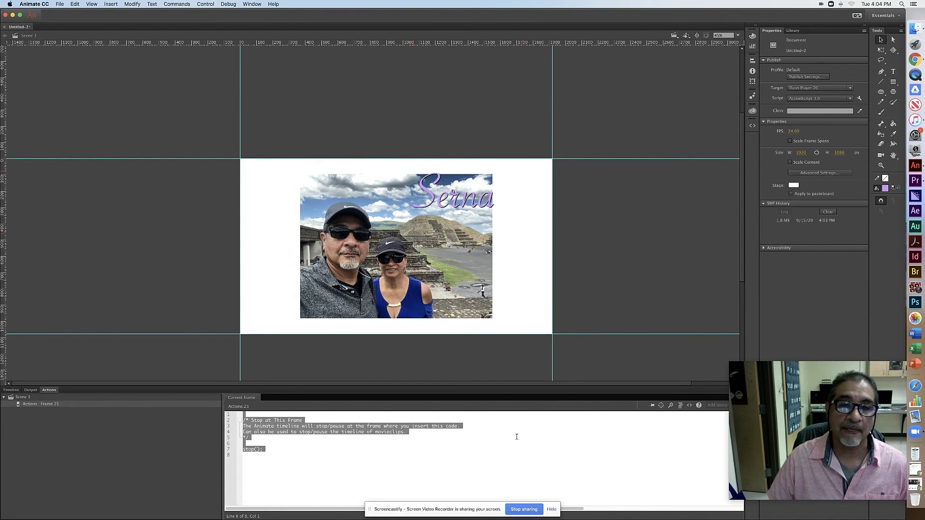
click(11, 391)
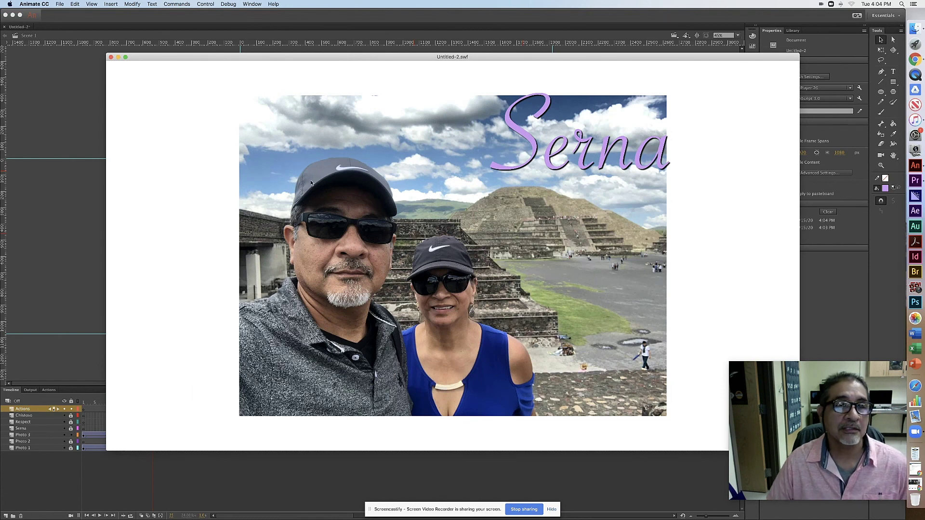
Close the Untitled-2.swf test window to return to the stage
click(110, 57)
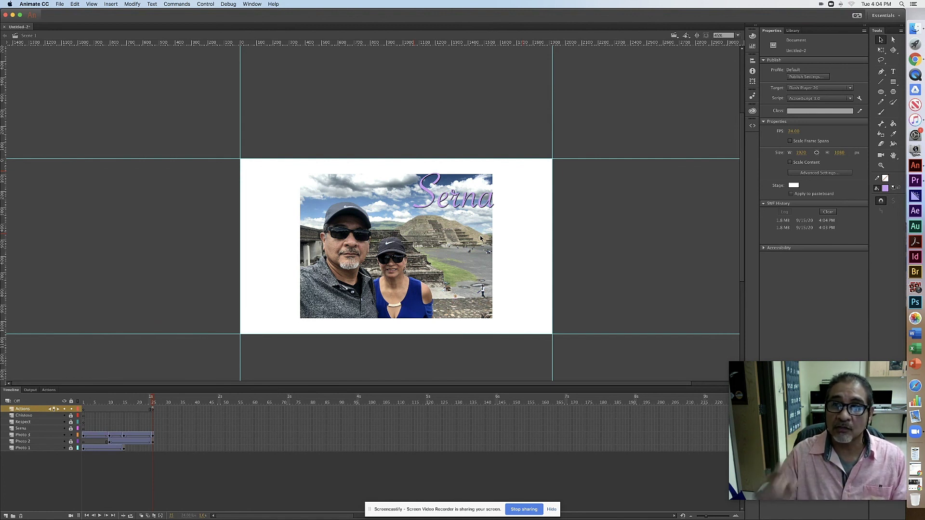
Activate the Text tool, still set to Savoye LET 320 pt light purple
click(880, 50)
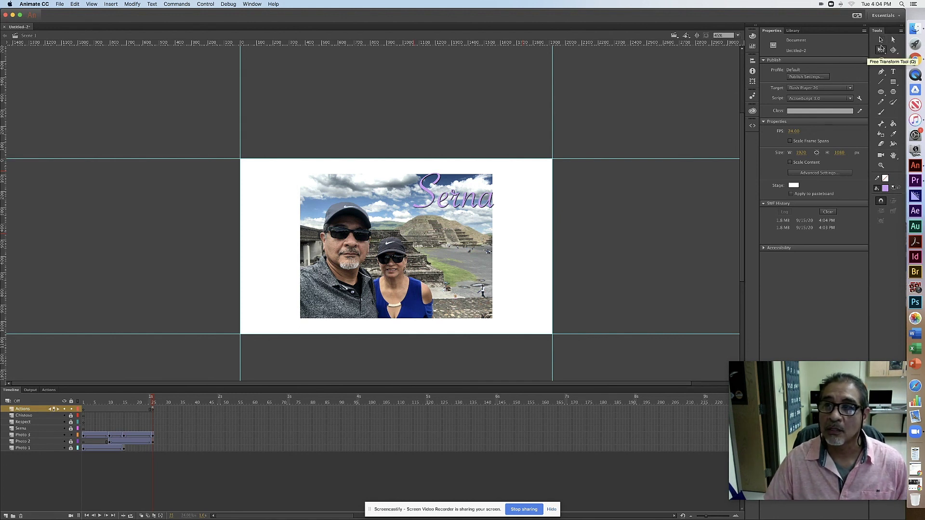
click(893, 72)
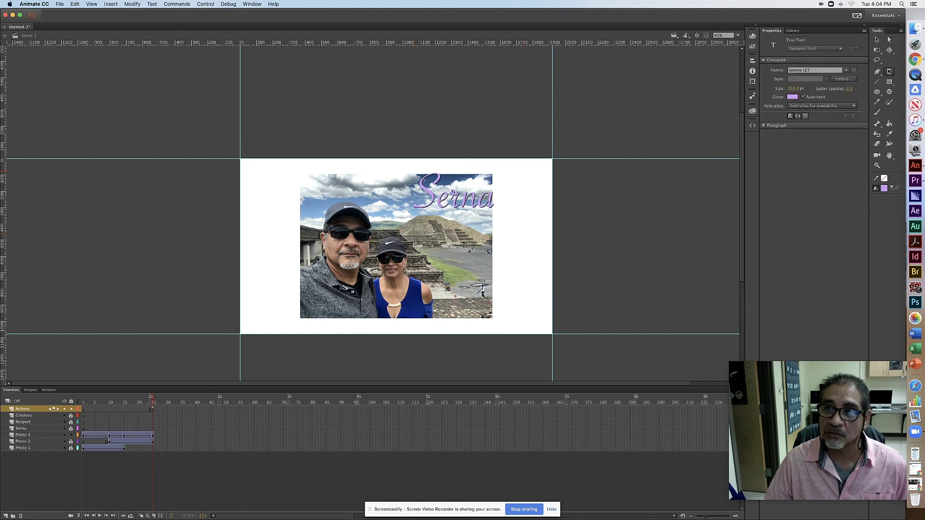